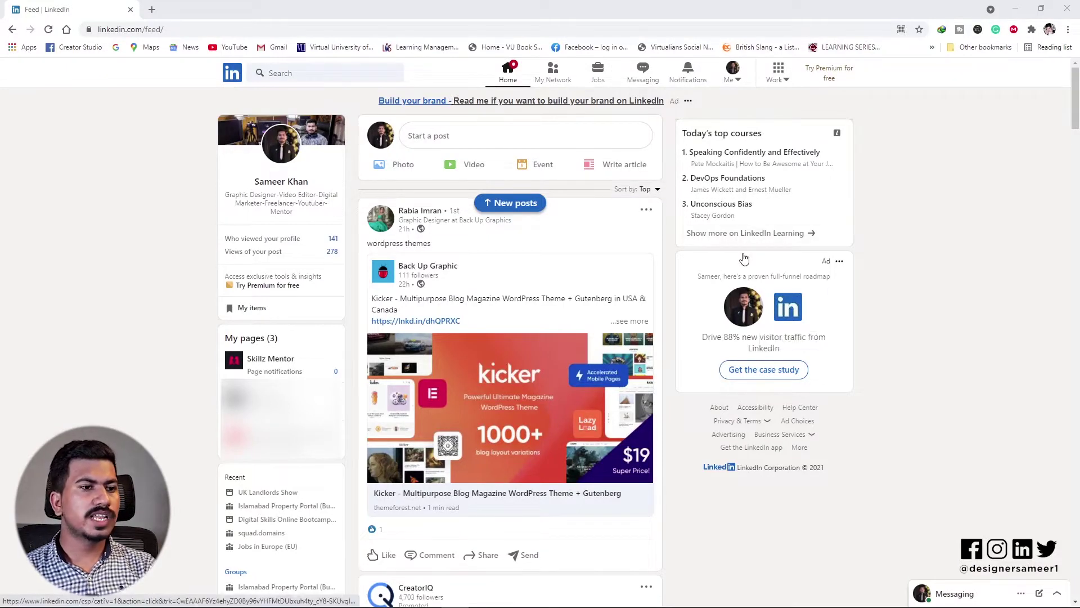
Open the My Network page and review its network management list and suggested industry leaders in Pakistan
{"action": "left_click", "coordinate": [549, 79]}
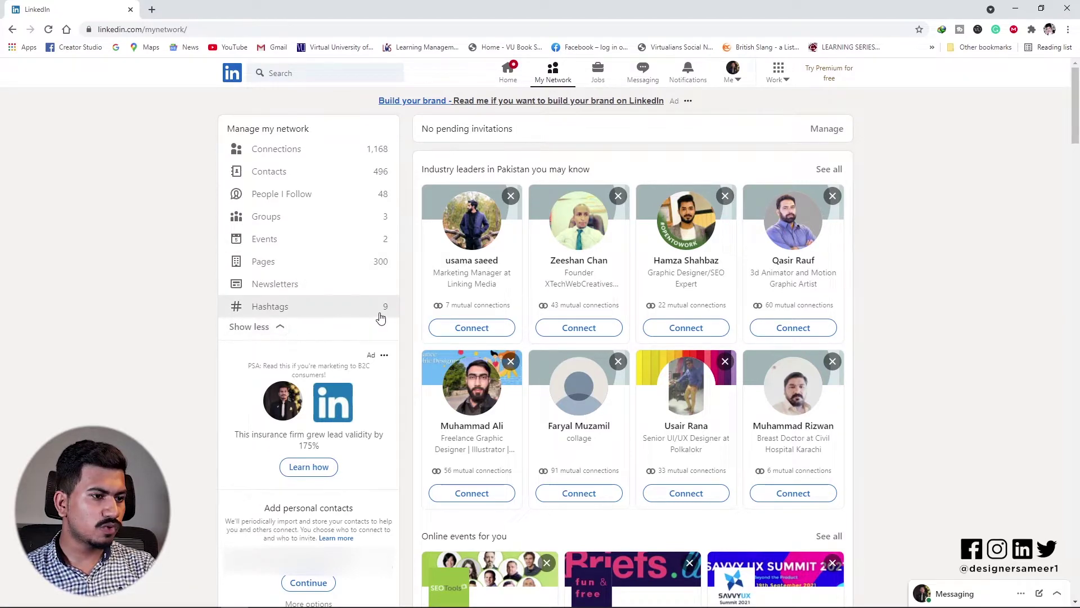
{"action": "scroll", "coordinate": [365, 349], "scroll_direction": "down", "scroll_amount": 2}
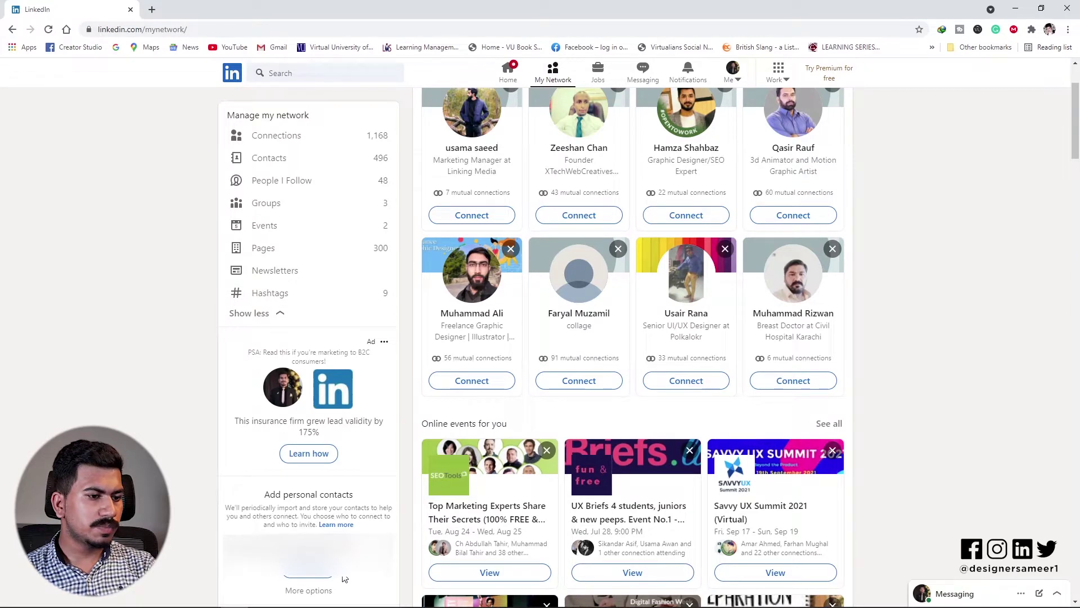
{"action": "scroll", "coordinate": [394, 456], "scroll_direction": "up", "scroll_amount": 2}
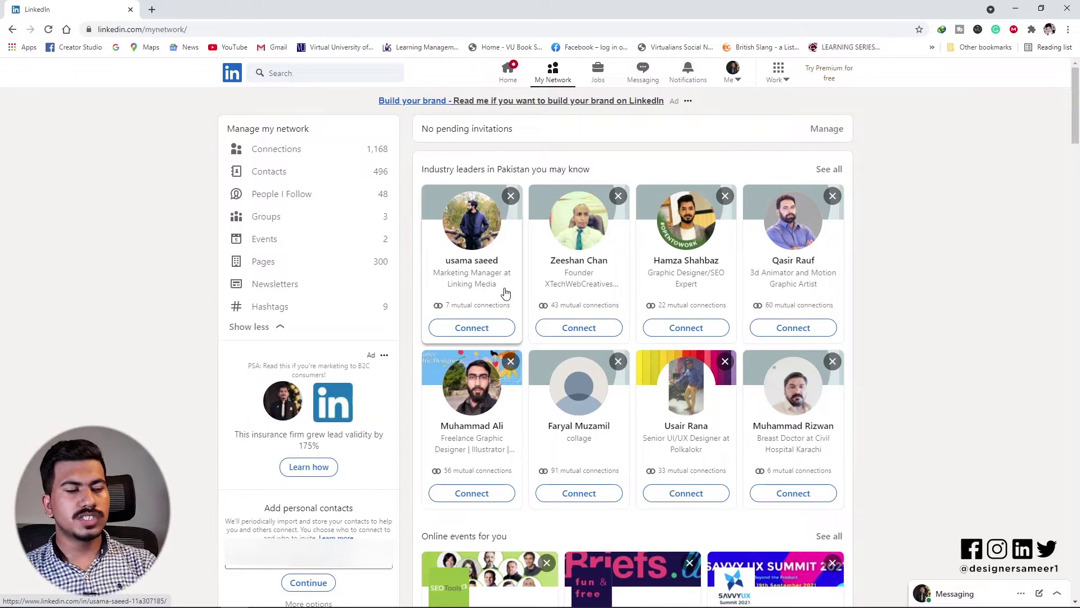
{"action": "scroll", "coordinate": [551, 251], "scroll_direction": "down", "scroll_amount": 1}
{"action": "scroll", "coordinate": [553, 247], "scroll_direction": "up", "scroll_amount": 1}
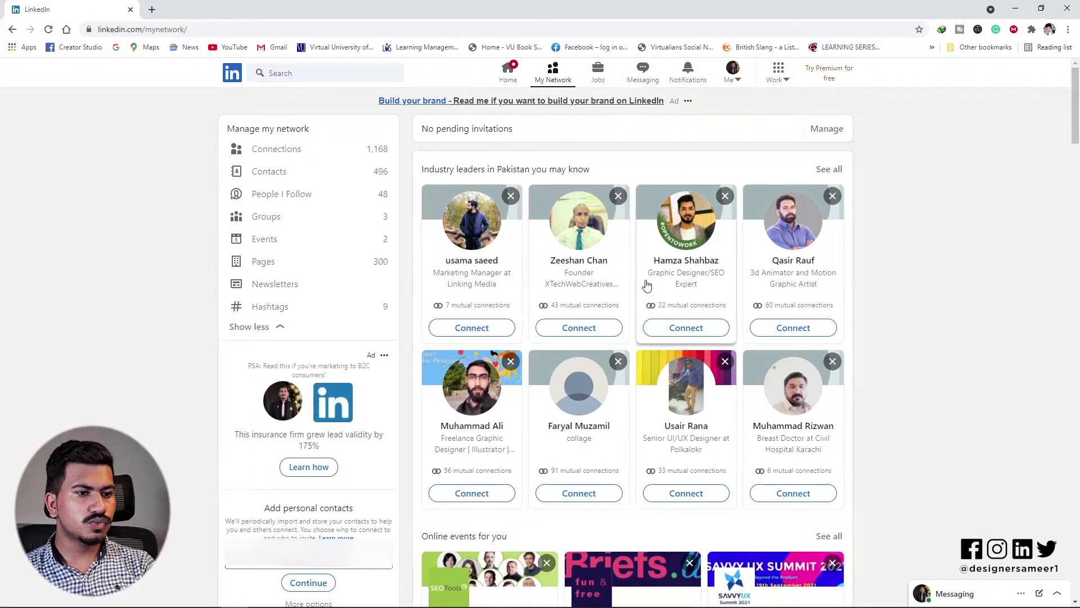
Examine the online events suggested on the network page
{"action": "scroll", "coordinate": [788, 237], "scroll_direction": "down", "scroll_amount": 1}
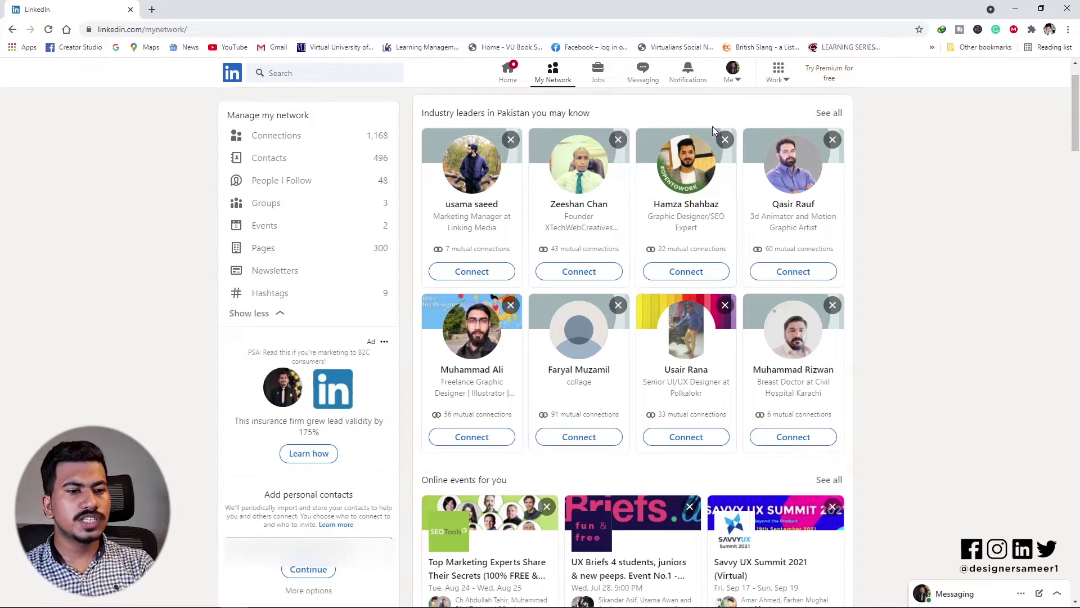
{"action": "scroll", "coordinate": [764, 113], "scroll_direction": "down", "scroll_amount": 3}
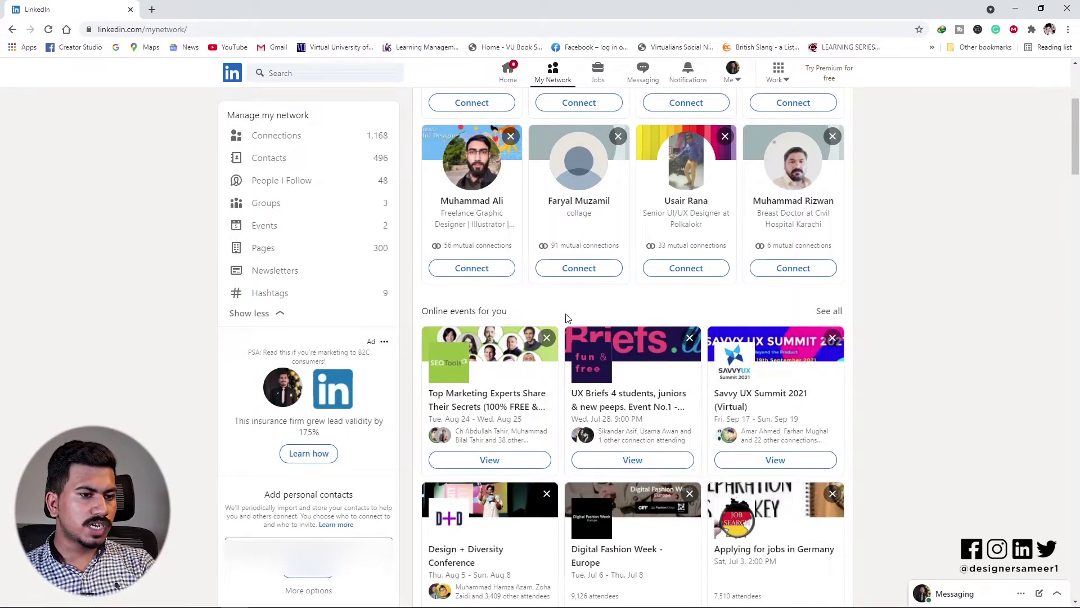
{"action": "scroll", "coordinate": [567, 318], "scroll_direction": "down", "scroll_amount": 1}
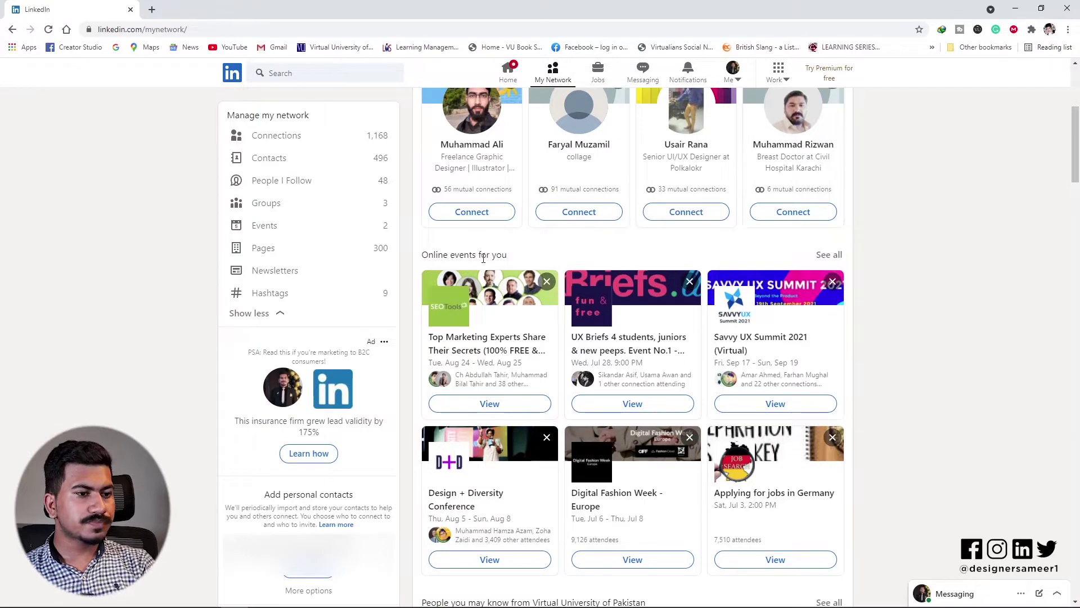
{"action": "scroll", "coordinate": [500, 253], "scroll_direction": "down", "scroll_amount": 1}
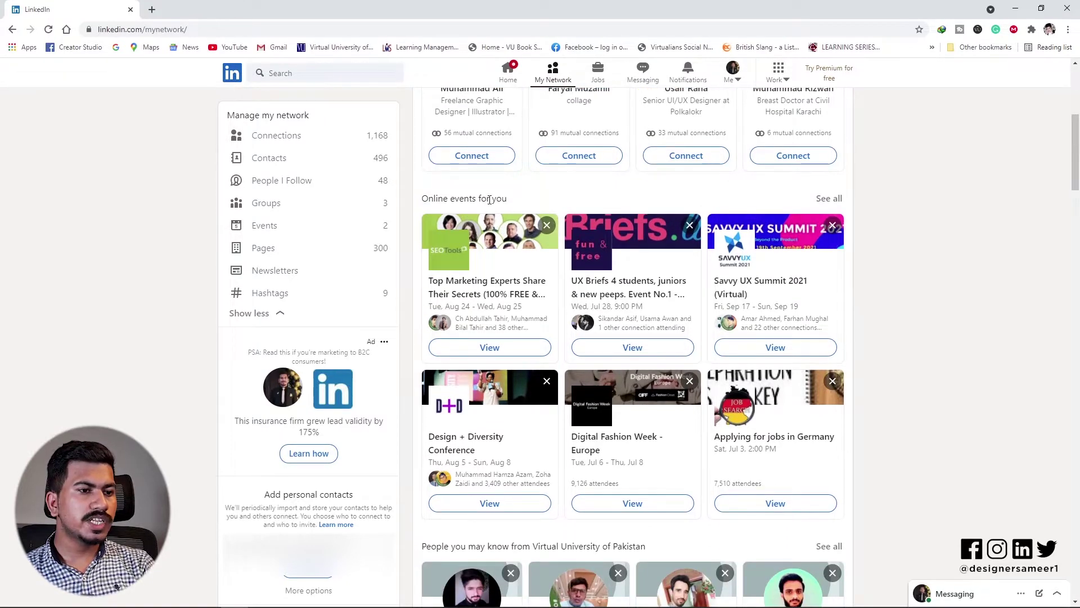
{"action": "scroll", "coordinate": [467, 259], "scroll_direction": "down", "scroll_amount": 1}
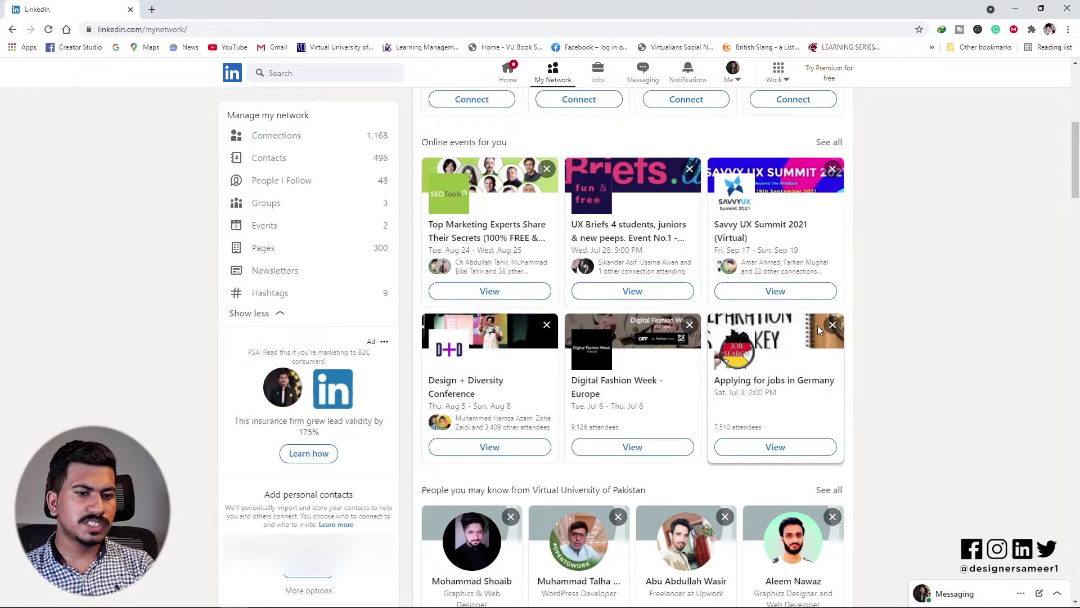
{"action": "scroll", "coordinate": [818, 309], "scroll_direction": "down", "scroll_amount": 3}
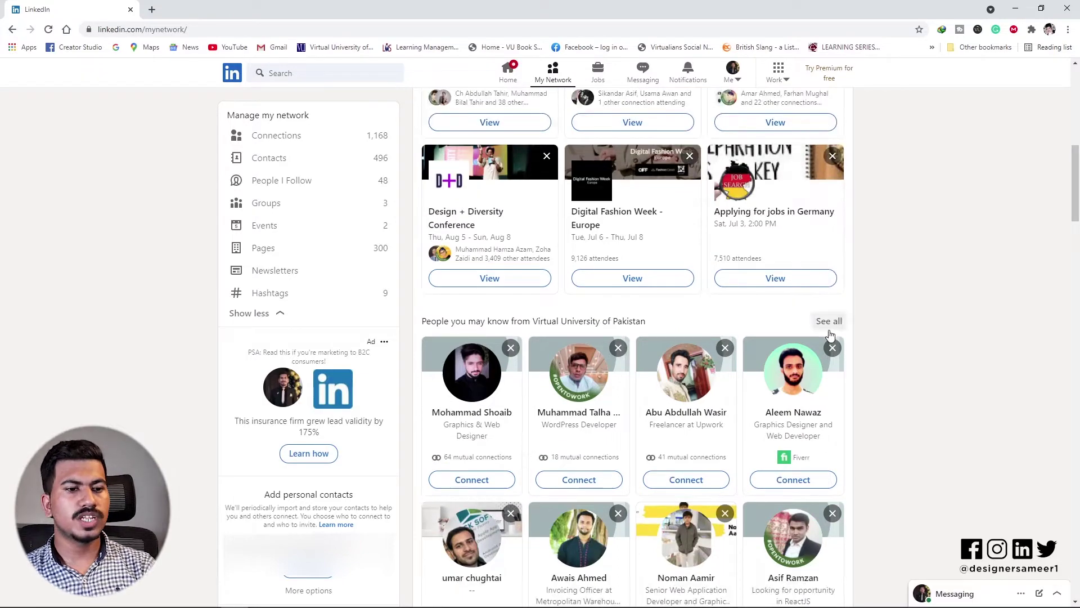
{"action": "scroll", "coordinate": [827, 320], "scroll_direction": "down", "scroll_amount": 3}
{"action": "scroll", "coordinate": [589, 213], "scroll_direction": "up", "scroll_amount": 10}
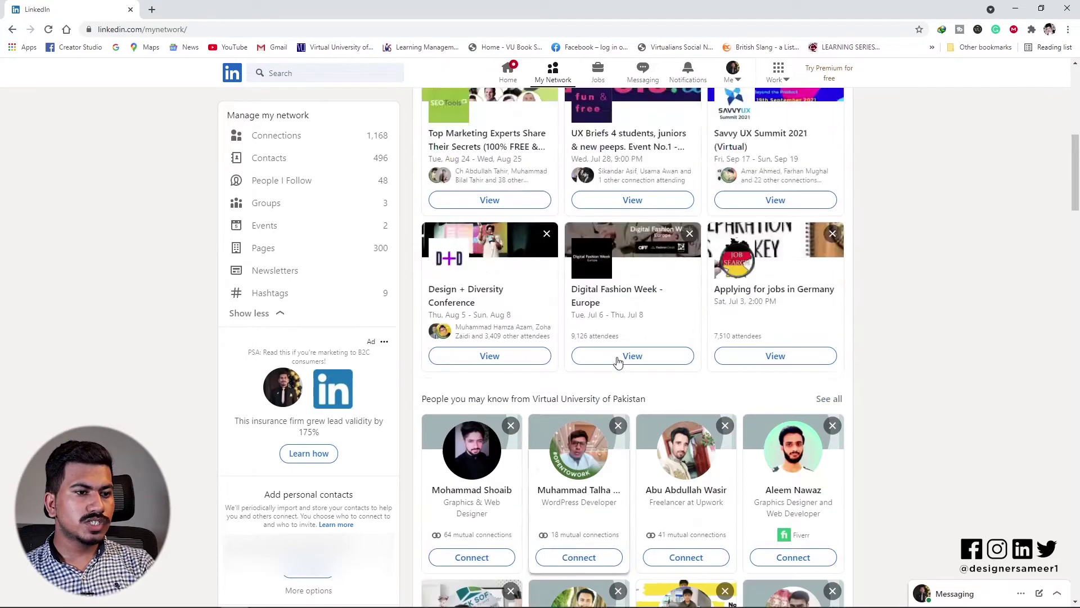
Examine the people suggested from Virtual University of Pakistan, from similar roles and from the Real Estate industry
{"action": "scroll", "coordinate": [619, 208], "scroll_direction": "down", "scroll_amount": 9}
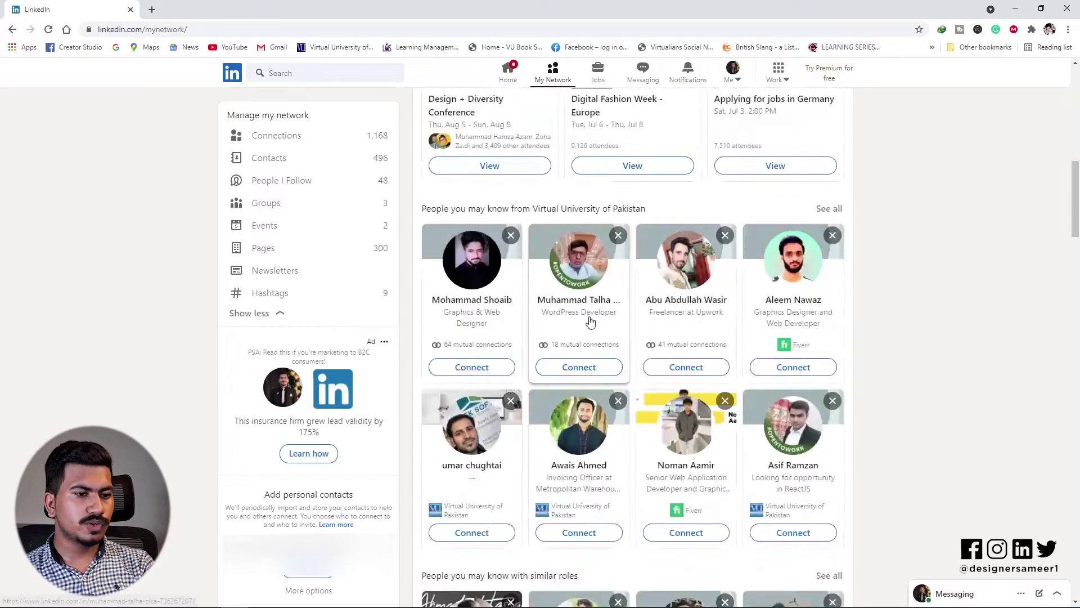
{"action": "scroll", "coordinate": [564, 315], "scroll_direction": "down", "scroll_amount": 8}
{"action": "scroll", "coordinate": [593, 293], "scroll_direction": "up", "scroll_amount": 1}
{"action": "scroll", "coordinate": [593, 293], "scroll_direction": "down", "scroll_amount": 1}
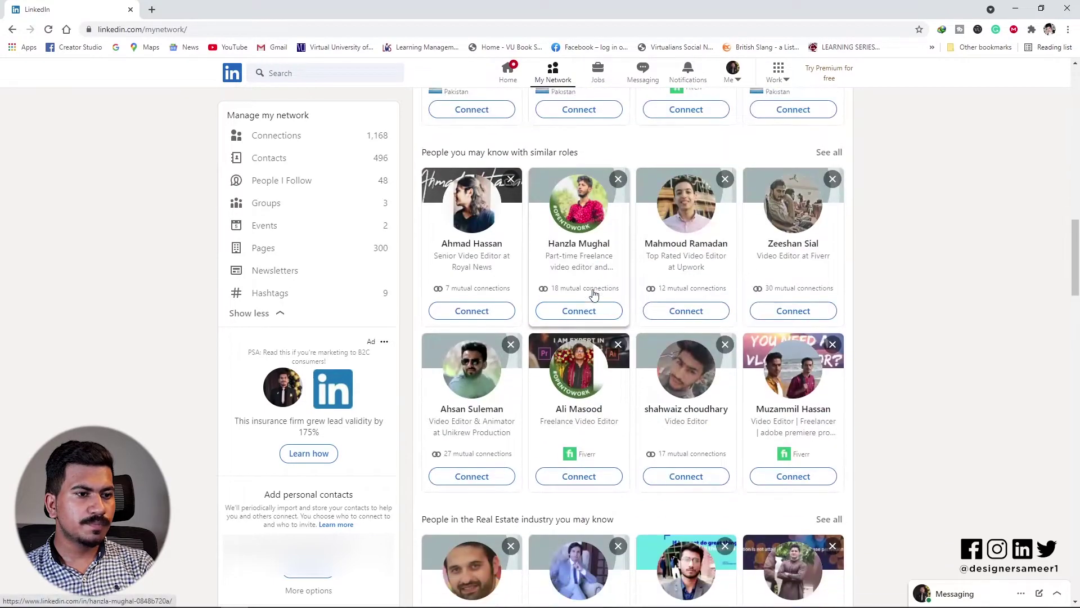
{"action": "scroll", "coordinate": [593, 290], "scroll_direction": "up", "scroll_amount": 2}
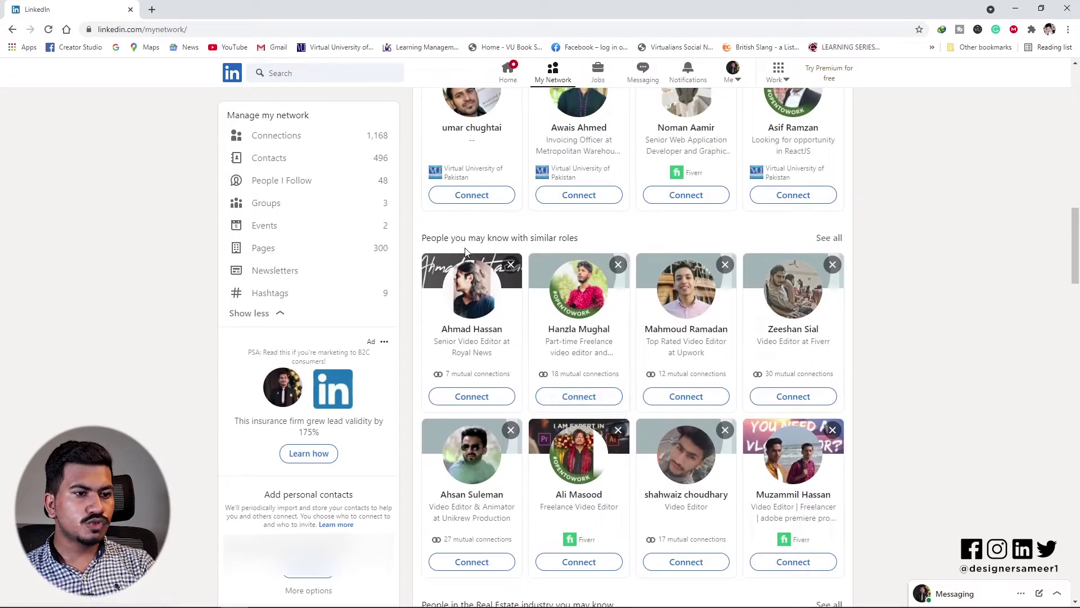
{"action": "scroll", "coordinate": [527, 250], "scroll_direction": "up", "scroll_amount": 3}
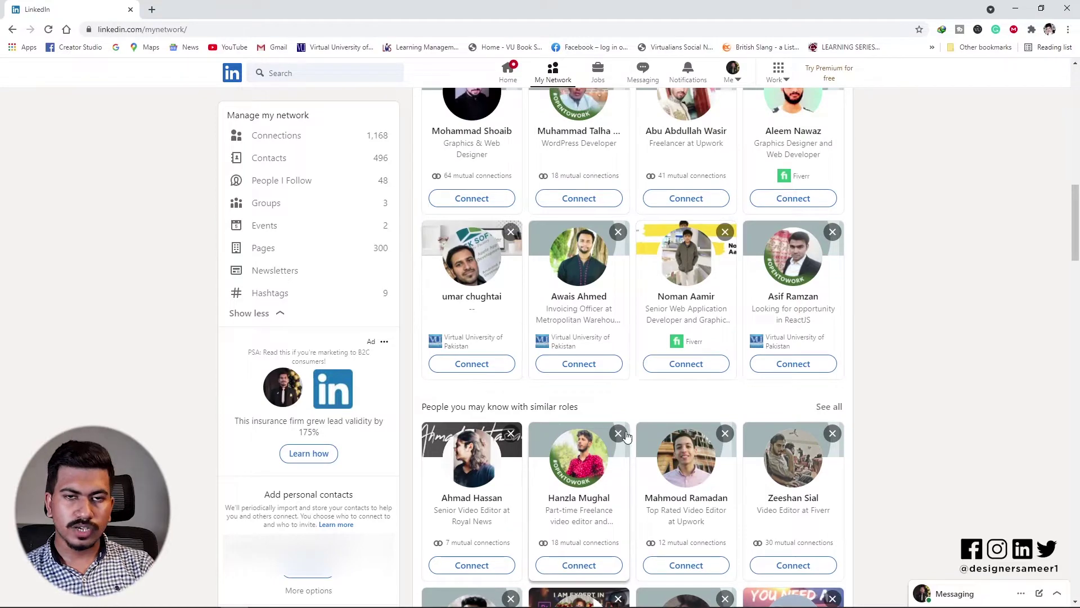
{"action": "scroll", "coordinate": [620, 432], "scroll_direction": "down", "scroll_amount": 8}
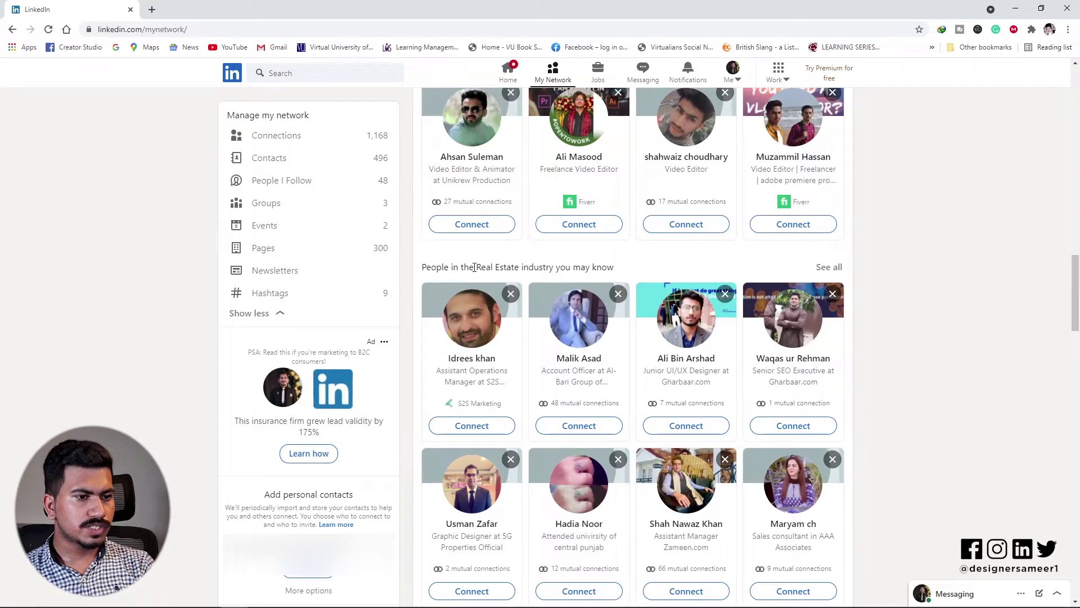
Examine the company pages and HR professionals suggested for following on the basis of a recent follow
{"action": "scroll", "coordinate": [634, 394], "scroll_direction": "down", "scroll_amount": 12}
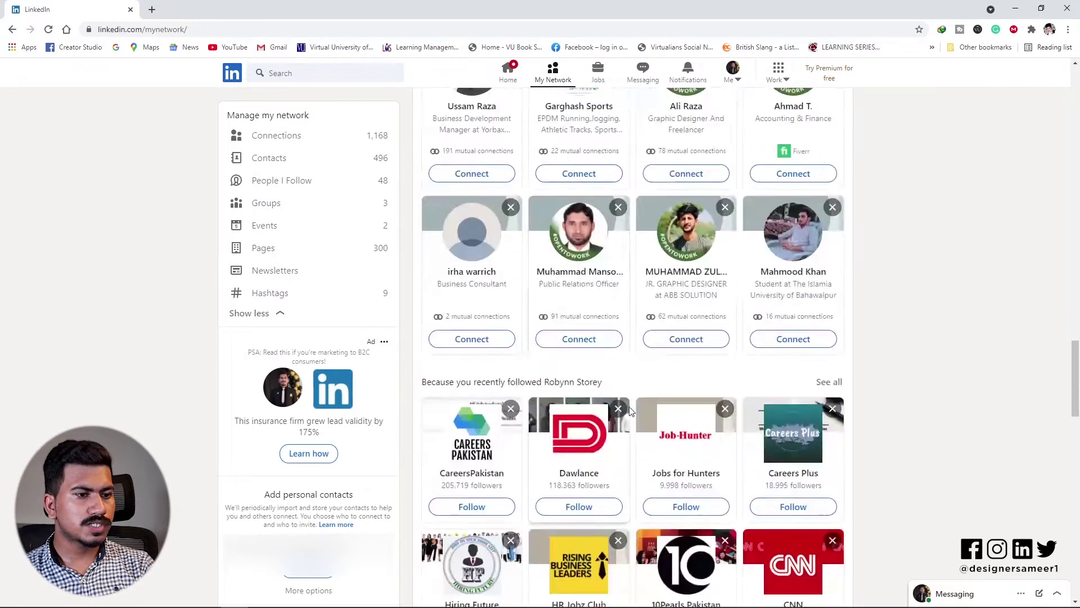
{"action": "scroll", "coordinate": [636, 395], "scroll_direction": "down", "scroll_amount": 2}
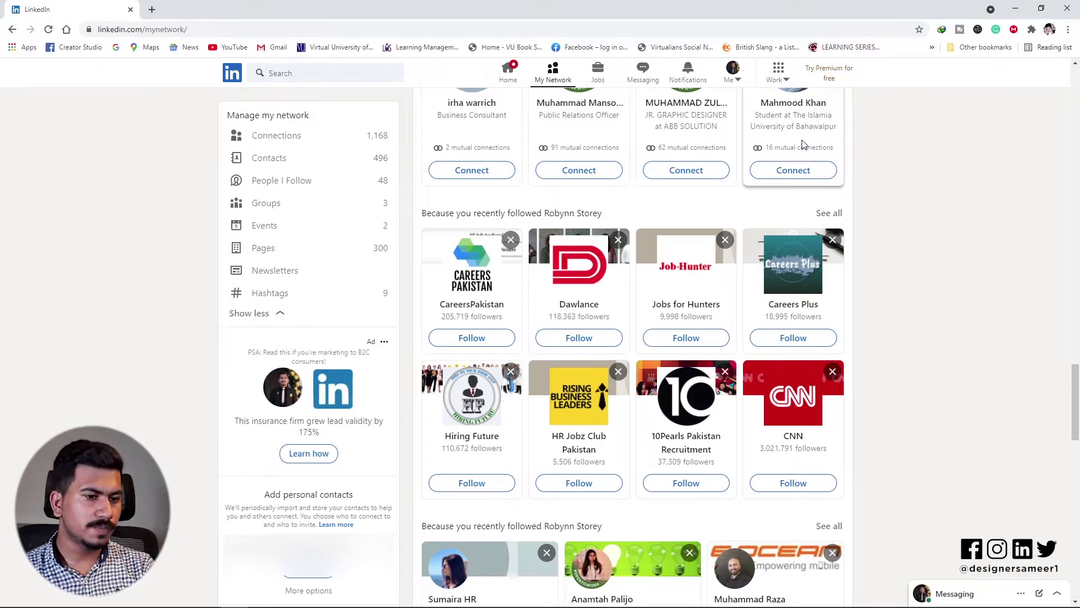
{"action": "scroll", "coordinate": [731, 313], "scroll_direction": "down", "scroll_amount": 2}
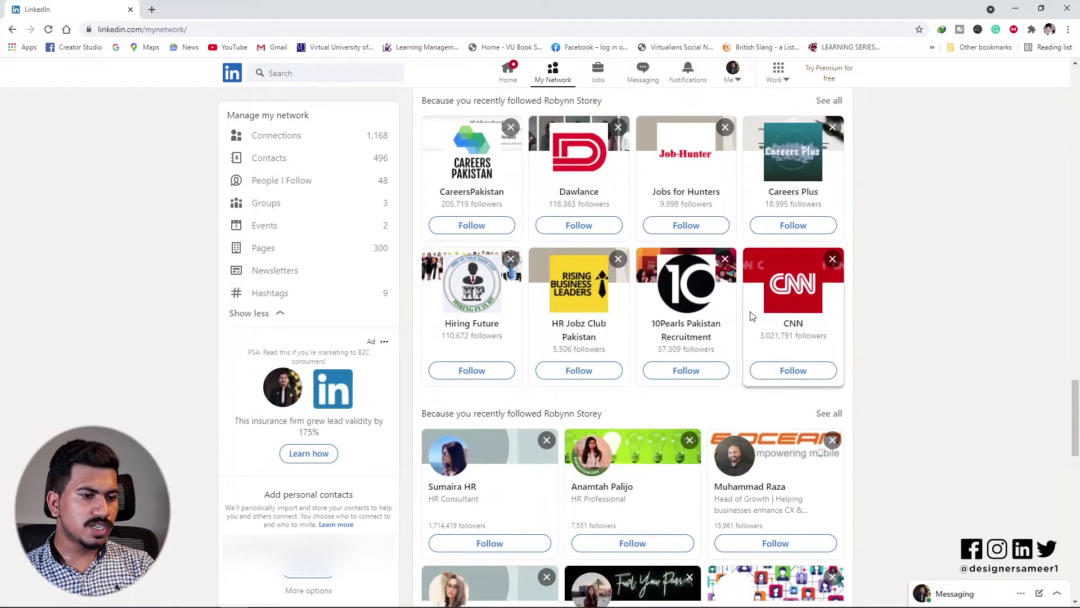
{"action": "scroll", "coordinate": [751, 314], "scroll_direction": "down", "scroll_amount": 2}
{"action": "scroll", "coordinate": [752, 314], "scroll_direction": "down", "scroll_amount": 1}
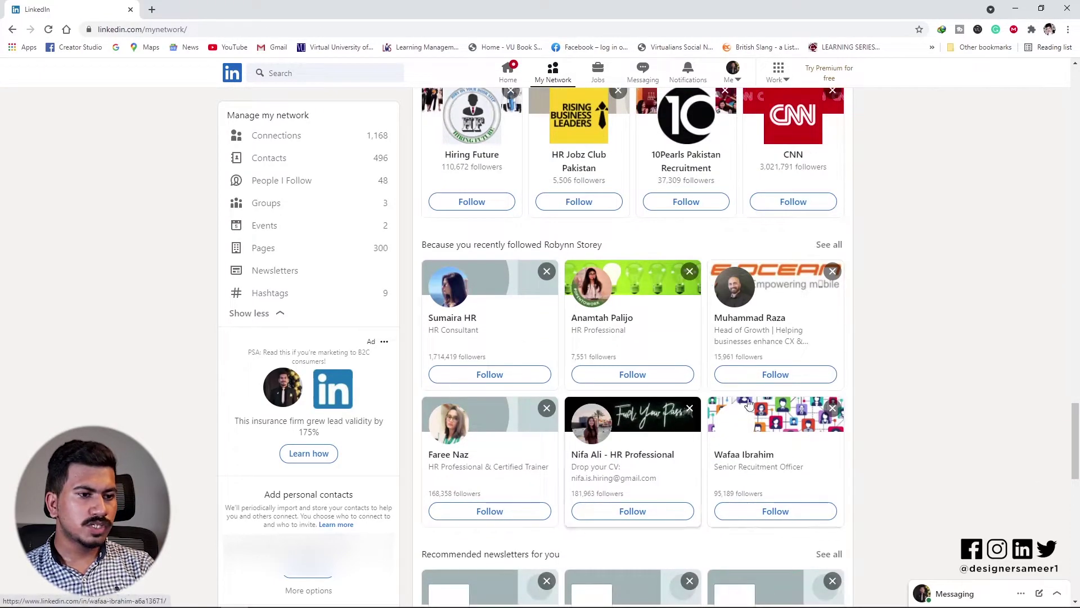
{"action": "scroll", "coordinate": [706, 340], "scroll_direction": "up", "scroll_amount": 3}
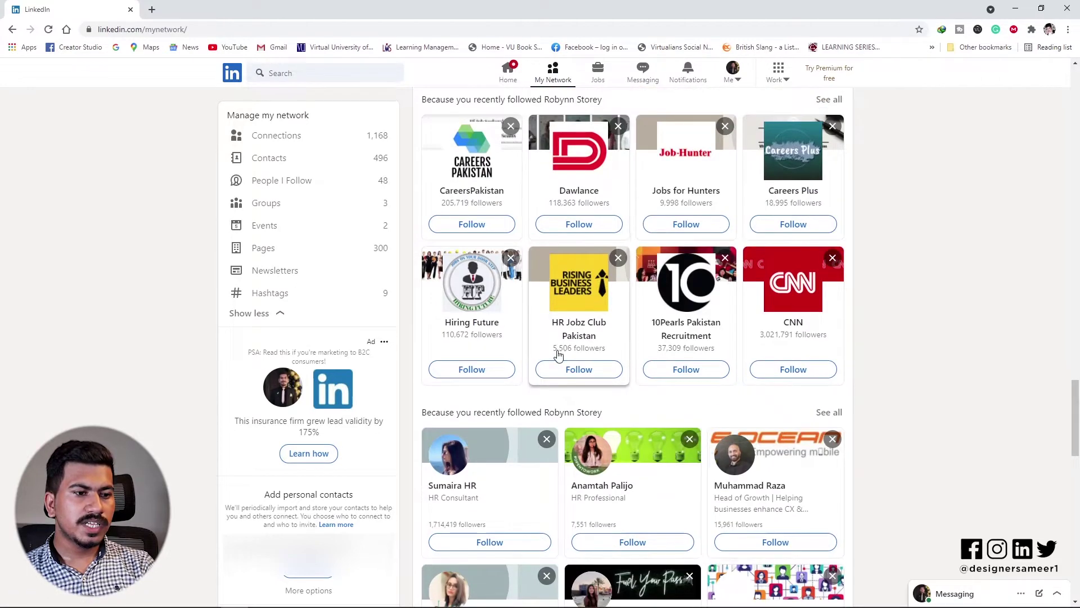
{"action": "scroll", "coordinate": [557, 355], "scroll_direction": "down", "scroll_amount": 3}
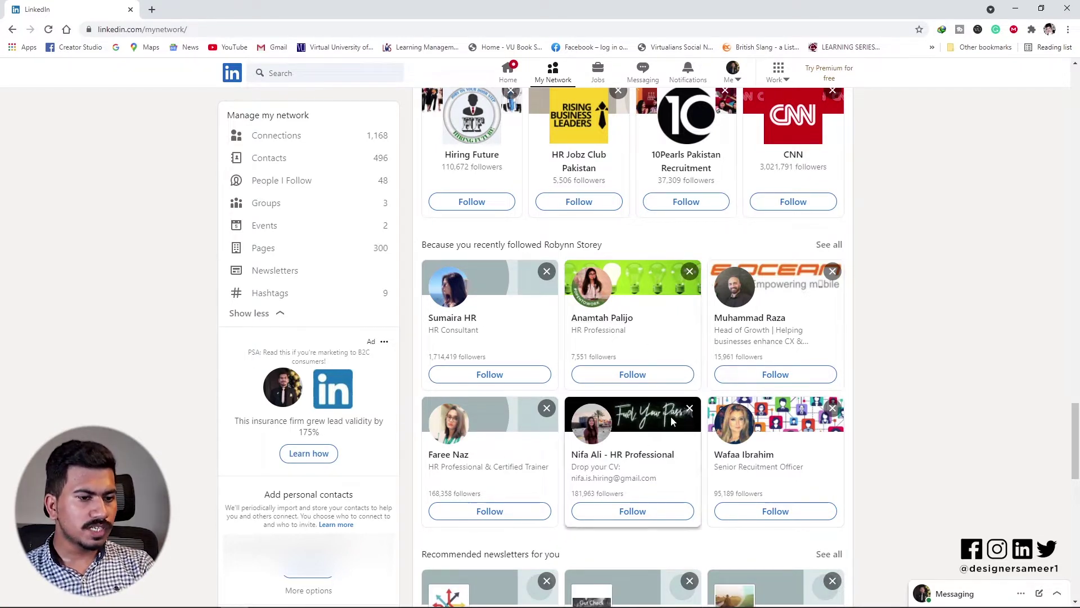
{"action": "scroll", "coordinate": [658, 443], "scroll_direction": "down", "scroll_amount": 2}
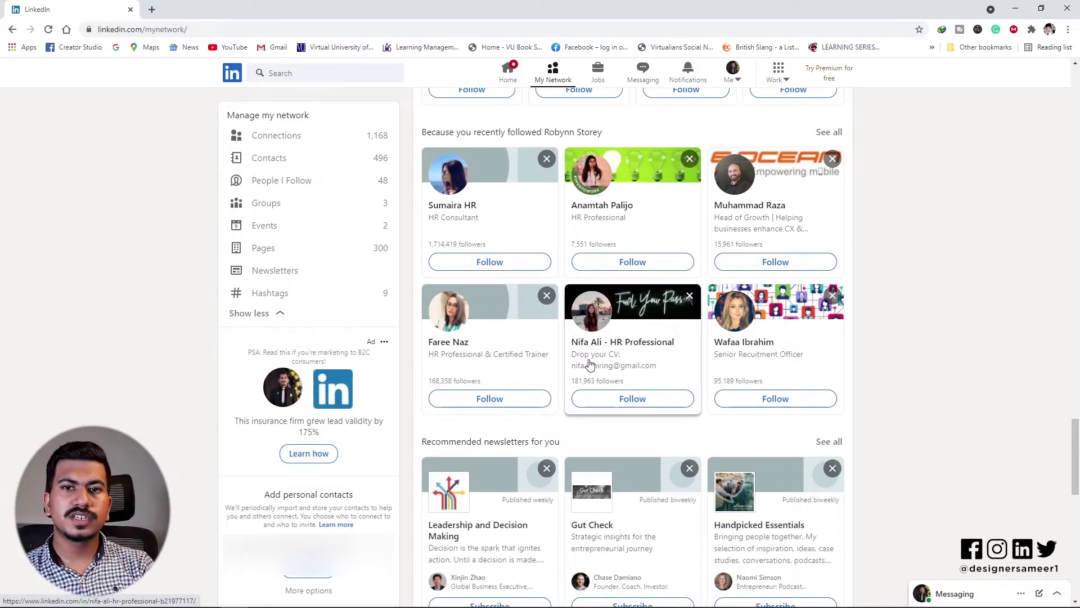
Examine the recommended newsletters and the groups suggested for joining
{"action": "scroll", "coordinate": [589, 364], "scroll_direction": "down", "scroll_amount": 2}
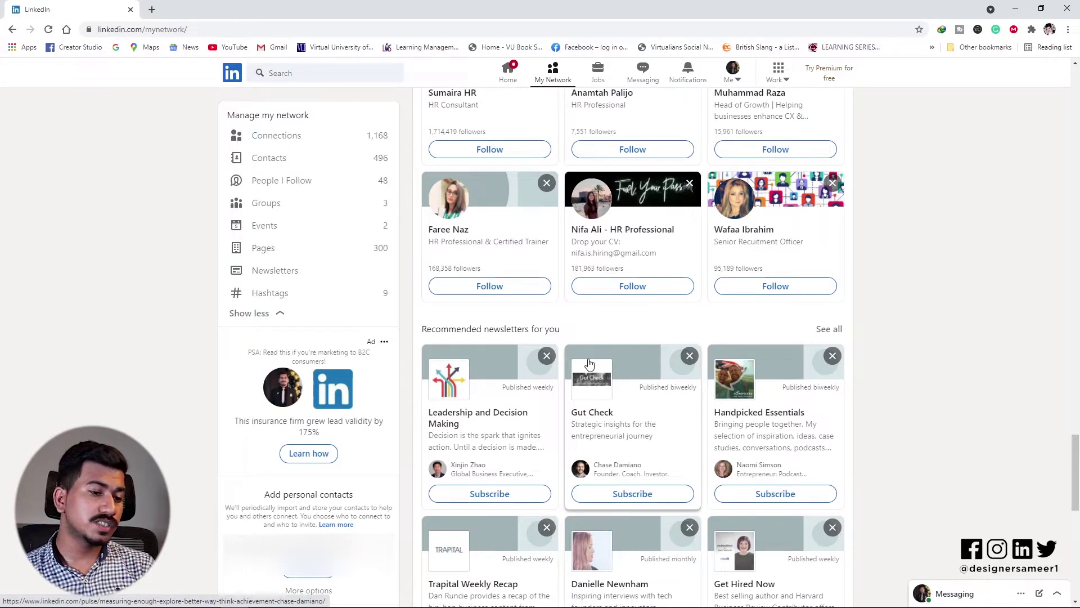
{"action": "scroll", "coordinate": [585, 366], "scroll_direction": "down", "scroll_amount": 2}
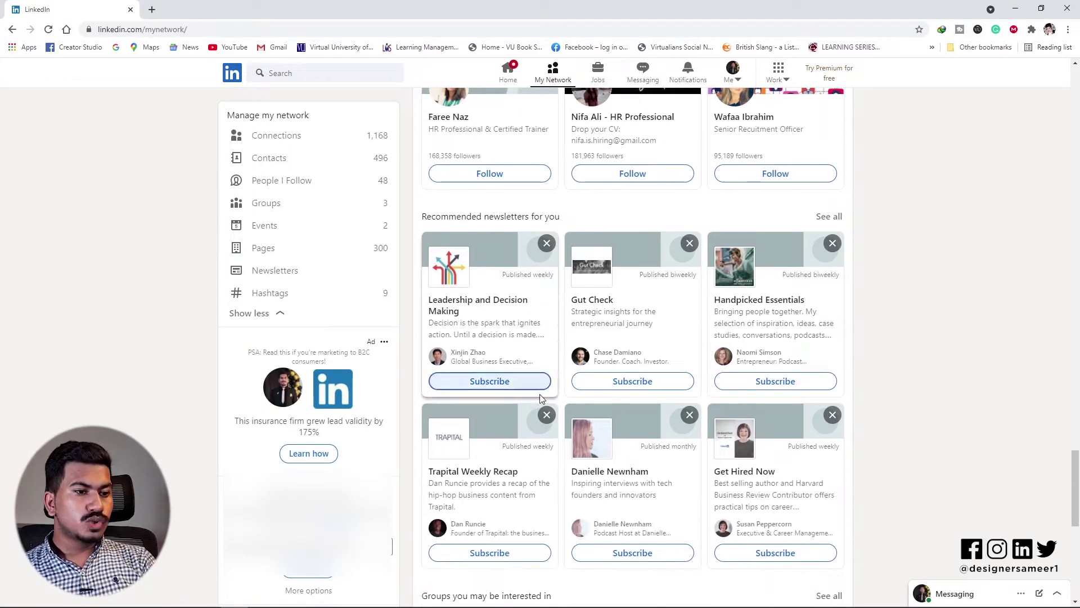
{"action": "scroll", "coordinate": [509, 387], "scroll_direction": "down", "scroll_amount": 7}
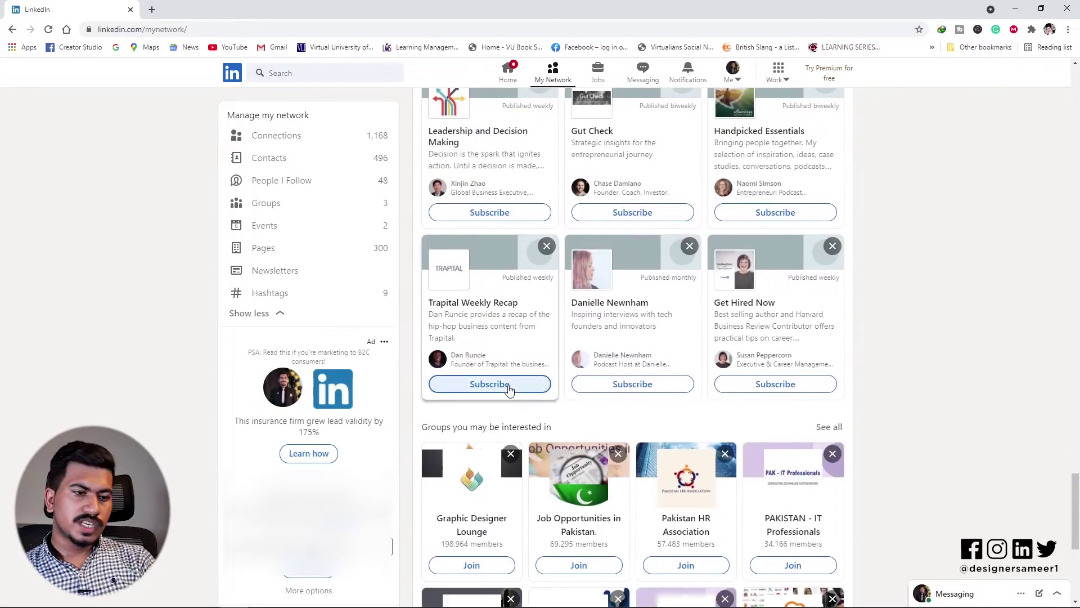
{"action": "scroll", "coordinate": [510, 387], "scroll_direction": "down", "scroll_amount": 2}
{"action": "scroll", "coordinate": [482, 221], "scroll_direction": "up", "scroll_amount": 3}
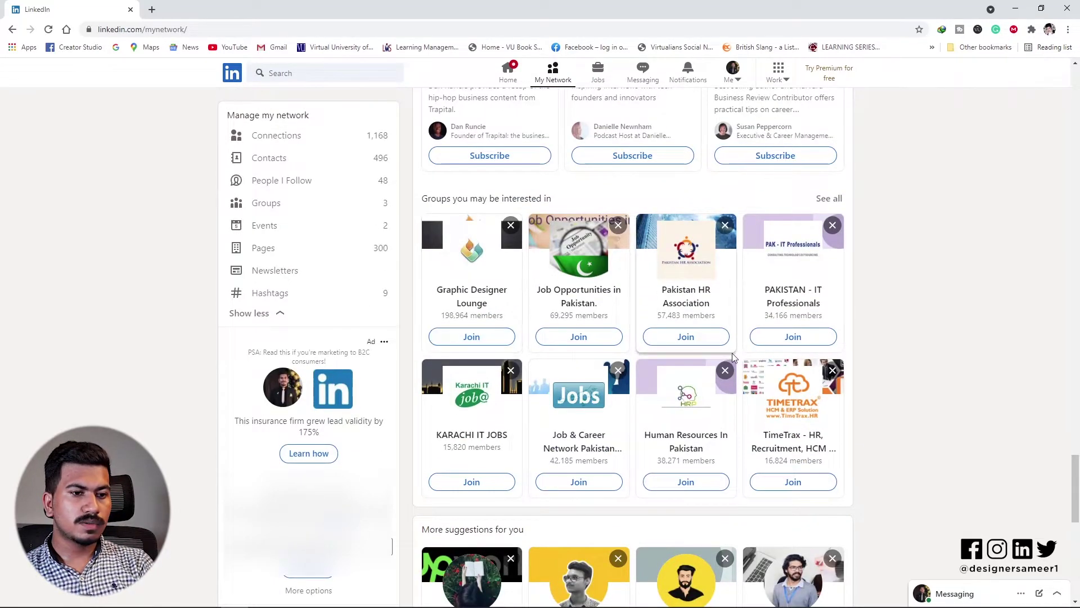
Examine the additional people suggested for connecting at the end of the network page
{"action": "scroll", "coordinate": [521, 372], "scroll_direction": "down", "scroll_amount": 6}
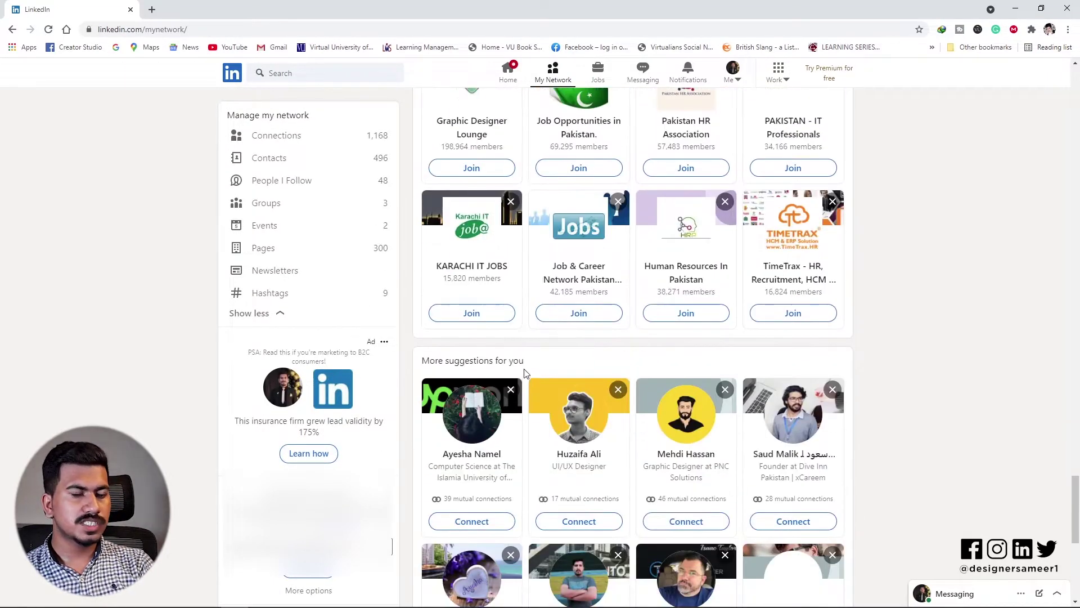
{"action": "scroll", "coordinate": [528, 365], "scroll_direction": "down", "scroll_amount": 2}
{"action": "scroll", "coordinate": [524, 214], "scroll_direction": "up", "scroll_amount": 1}
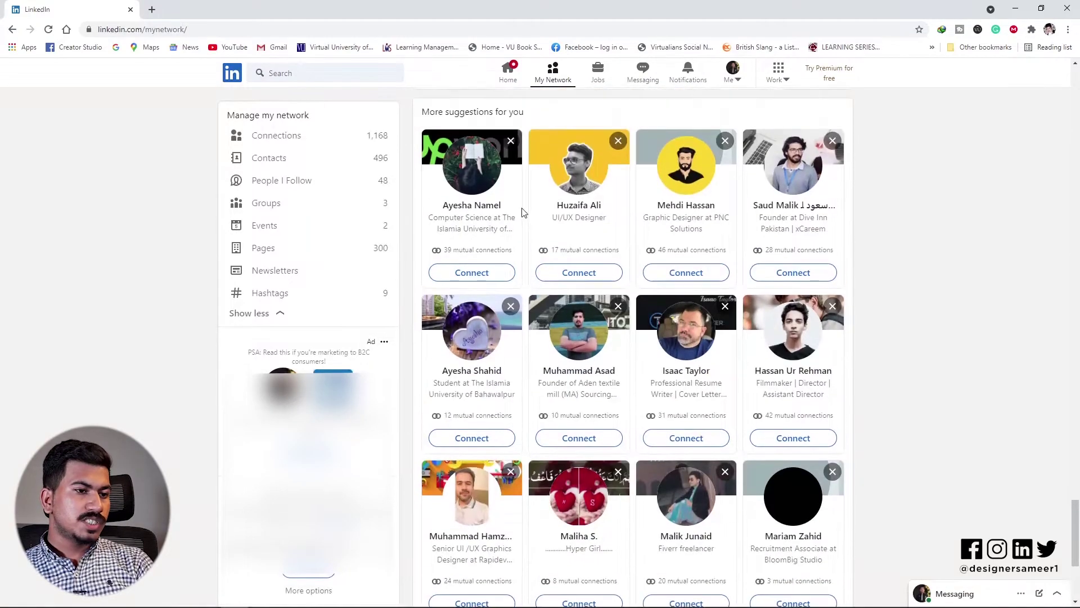
{"action": "scroll", "coordinate": [619, 271], "scroll_direction": "down", "scroll_amount": 4}
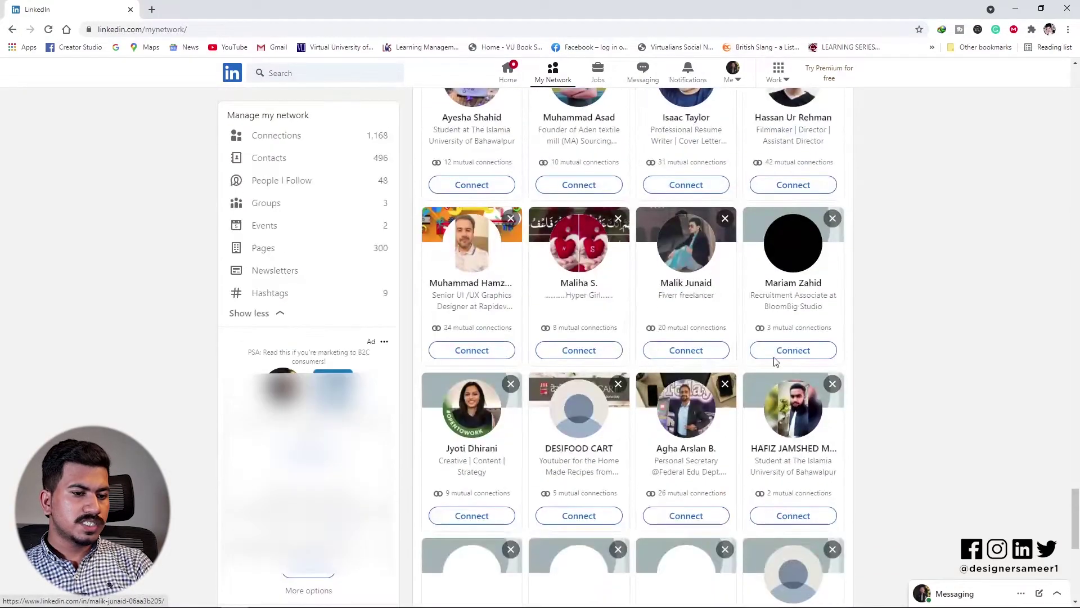
{"action": "scroll", "coordinate": [766, 399], "scroll_direction": "down", "scroll_amount": 9}
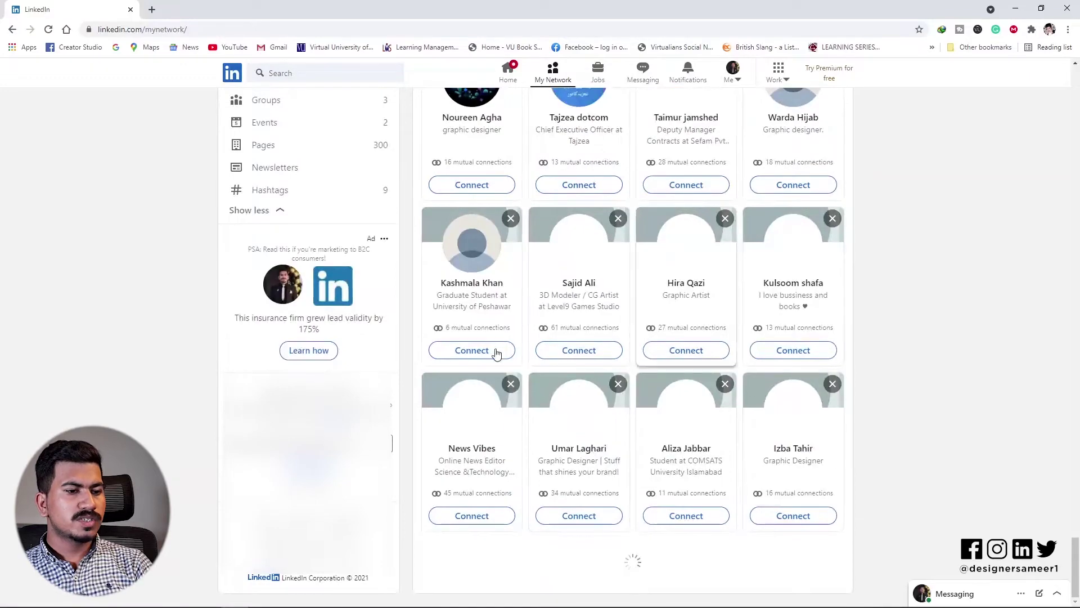
{"action": "scroll", "coordinate": [823, 417], "scroll_direction": "up", "scroll_amount": 2}
{"action": "scroll", "coordinate": [822, 417], "scroll_direction": "down", "scroll_amount": 10}
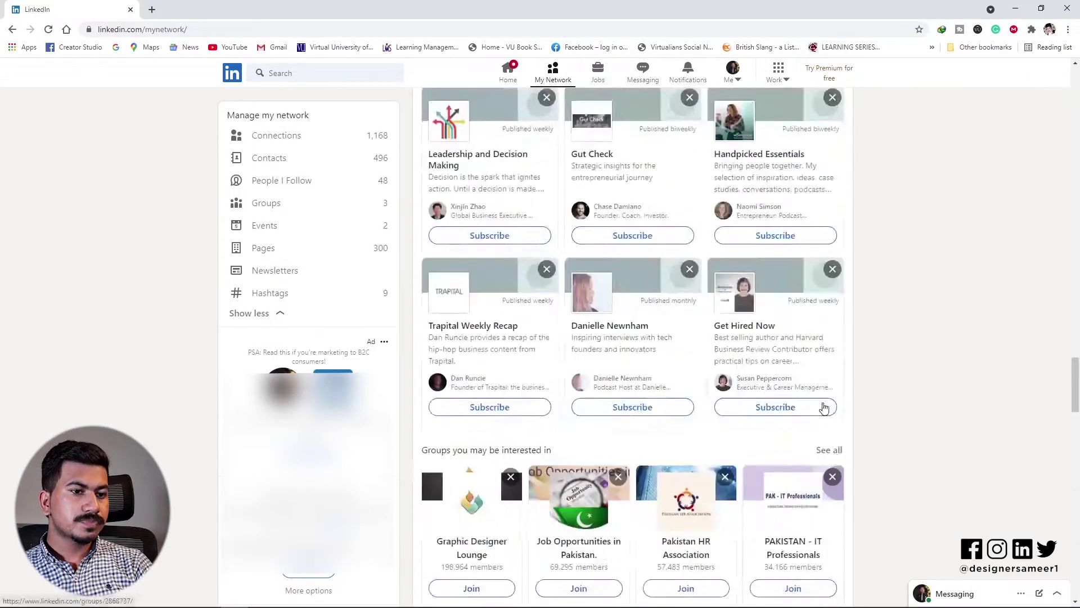
Open the XTechWebCreatives founder's profile from the suggested industry leaders in Pakistan in a new browser tab
{"action": "scroll", "coordinate": [824, 407], "scroll_direction": "up", "scroll_amount": 8}
{"action": "scroll", "coordinate": [823, 400], "scroll_direction": "up", "scroll_amount": 15}
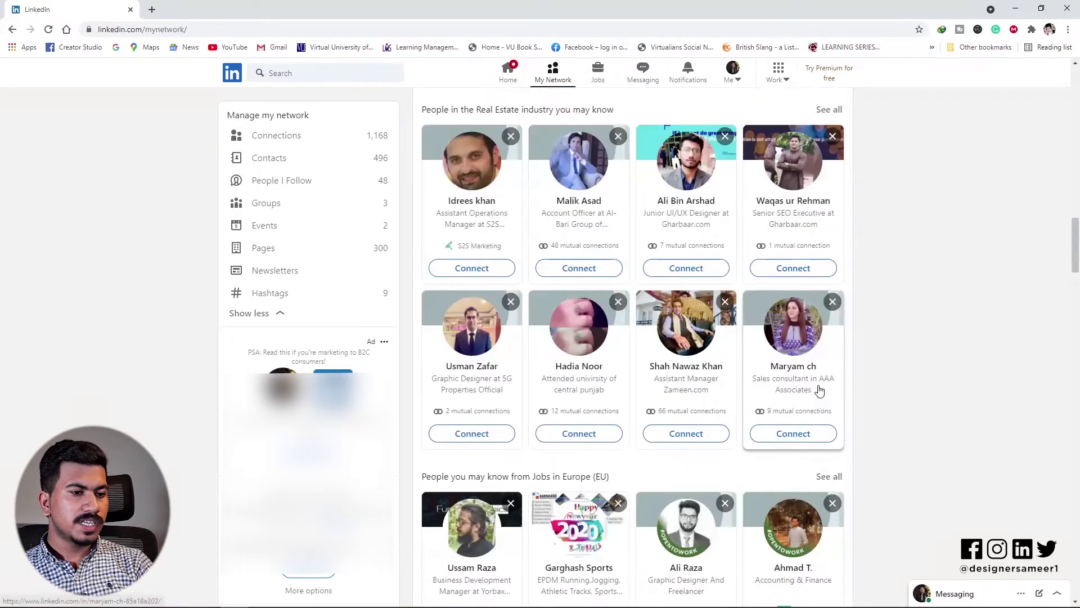
{"action": "scroll", "coordinate": [816, 389], "scroll_direction": "up", "scroll_amount": 12}
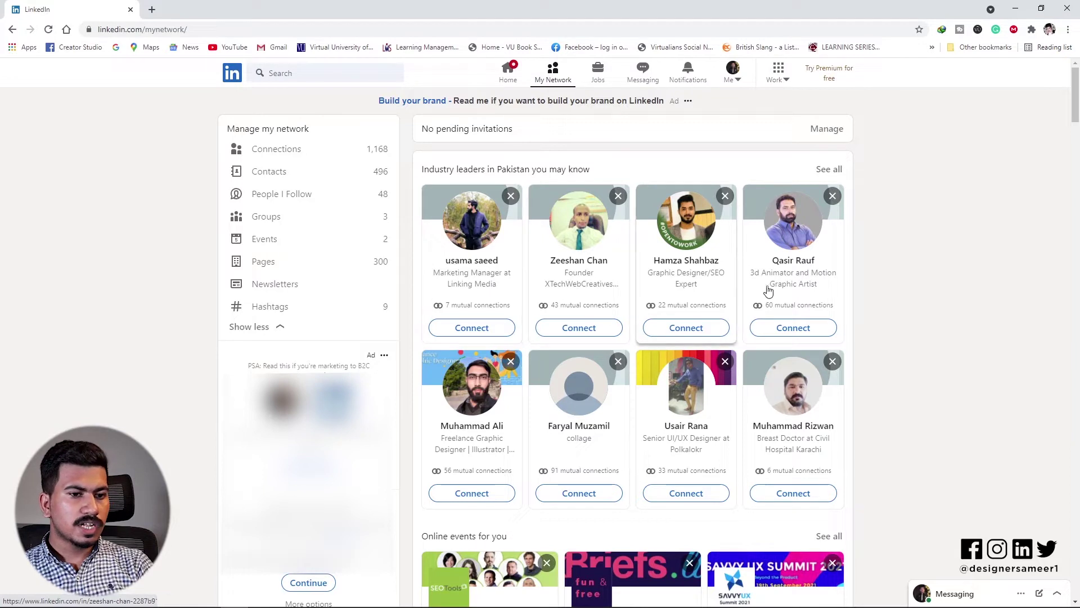
{"action": "right_click", "coordinate": [554, 263]}
{"action": "left_click", "coordinate": [563, 271]}
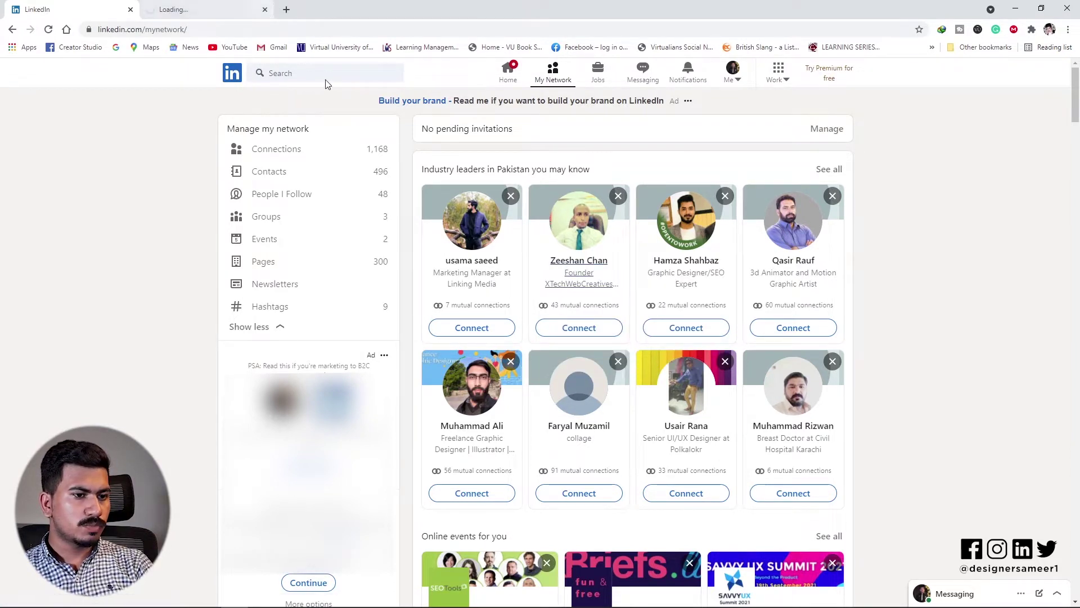
Switch to the XTechWebCreatives founder's profile and view the enlarged profile photo
{"action": "left_click", "coordinate": [235, 6]}
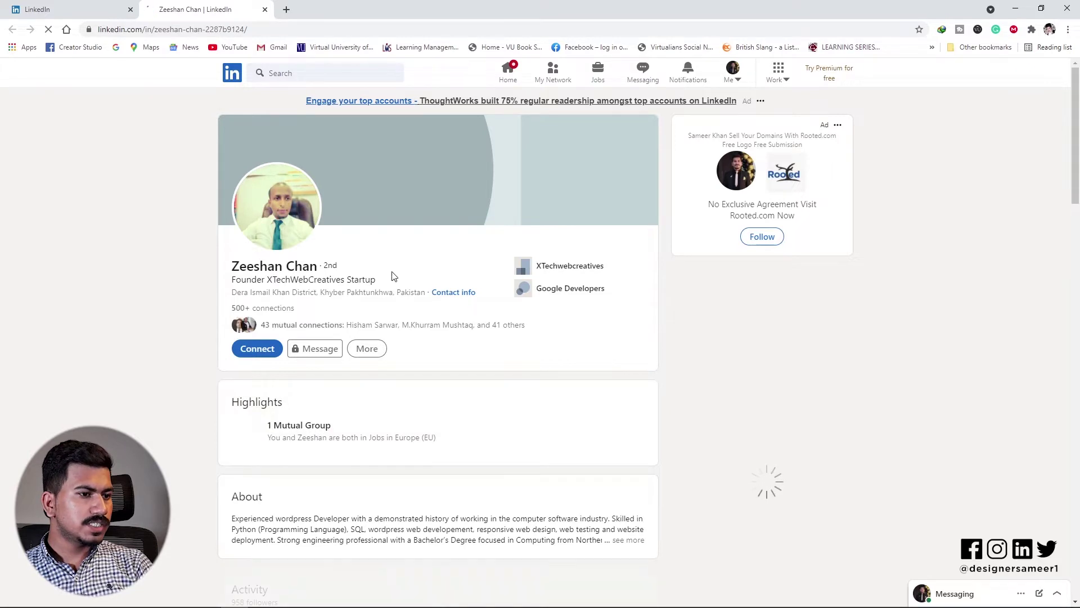
{"action": "scroll", "coordinate": [377, 286], "scroll_direction": "down", "scroll_amount": 4}
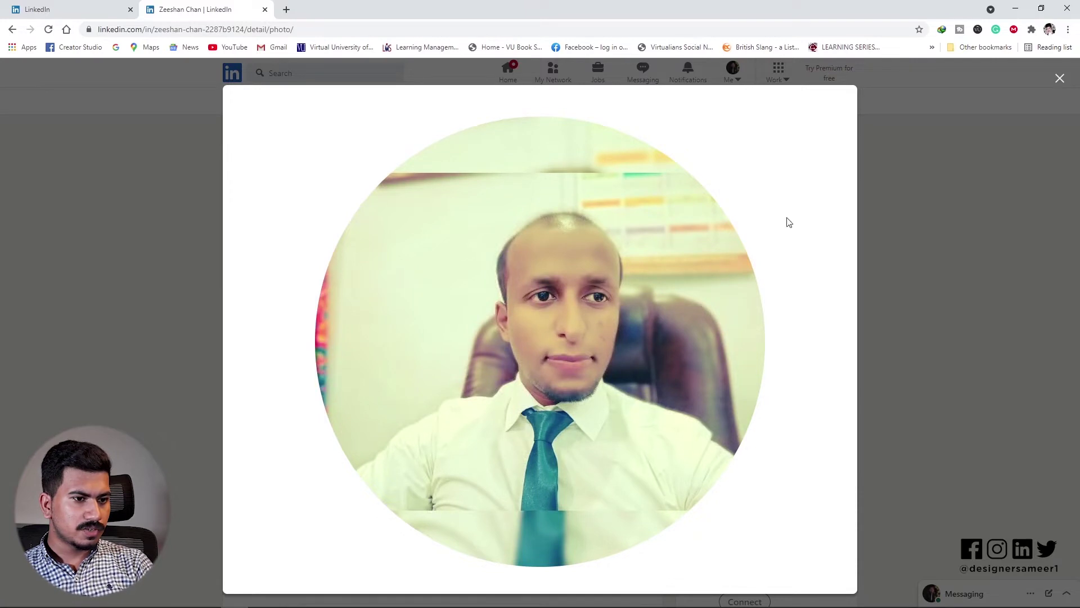
{"action": "left_click", "coordinate": [1060, 78]}
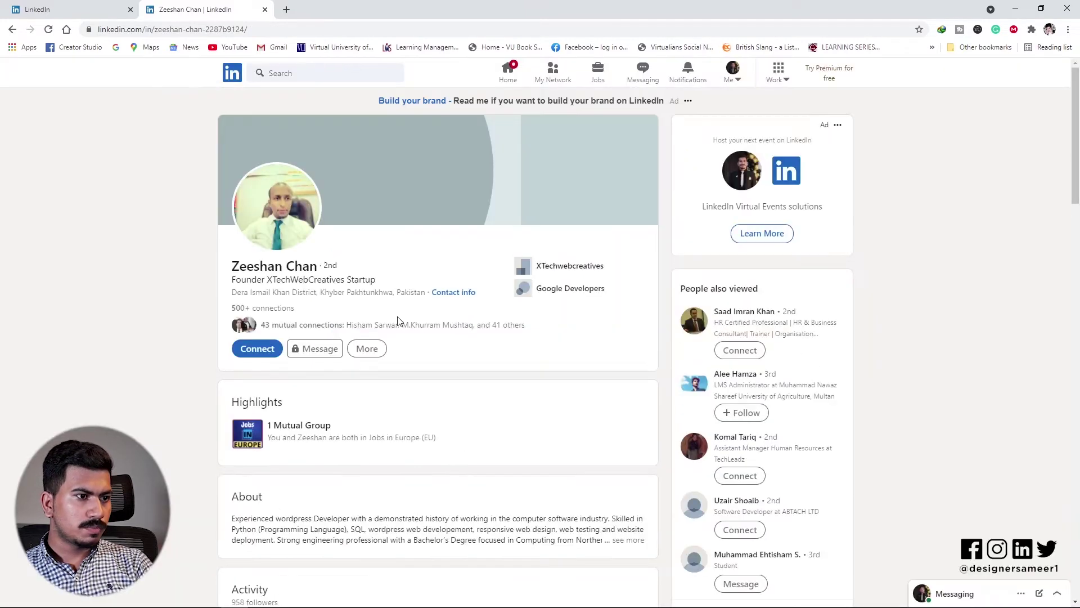
Invite the founder to connect, discarding a trial note reading "asas" and sending the invitation without a note
{"action": "left_click", "coordinate": [268, 359]}
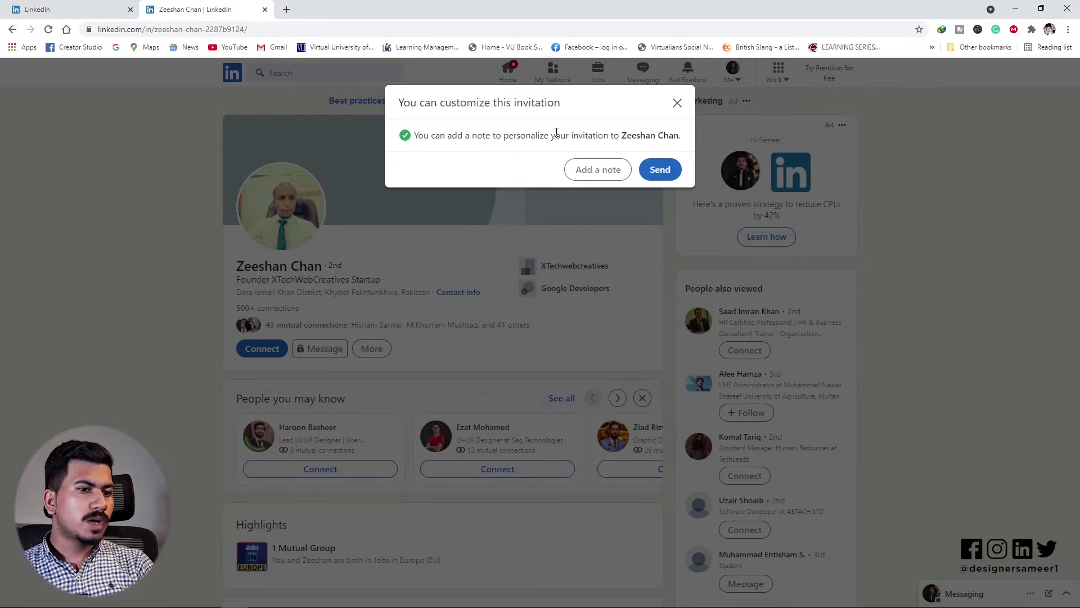
{"action": "left_click", "coordinate": [587, 170]}
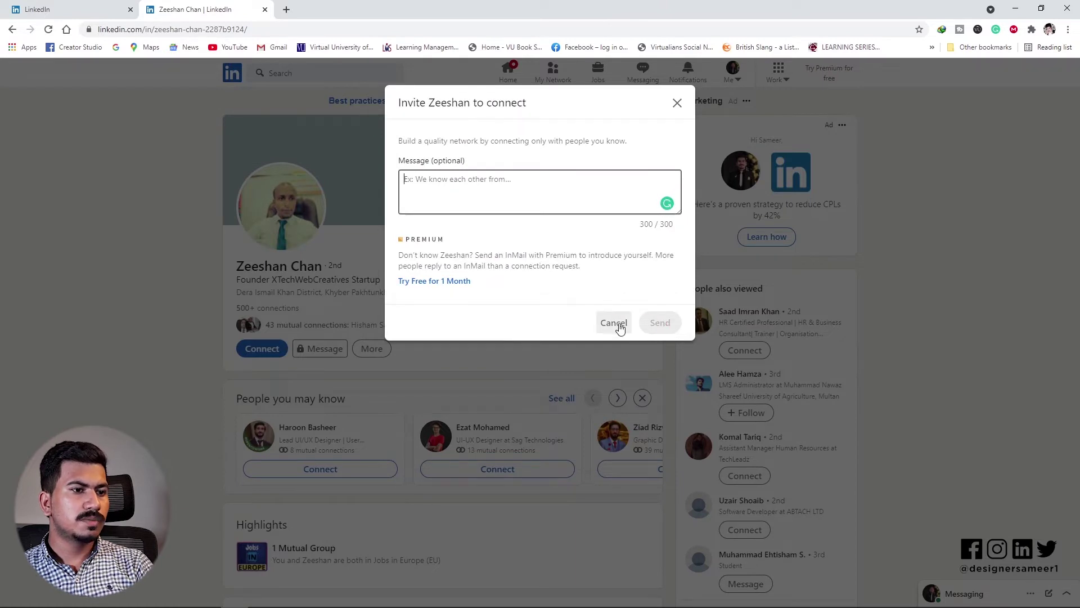
{"action": "type", "text": "asa"}
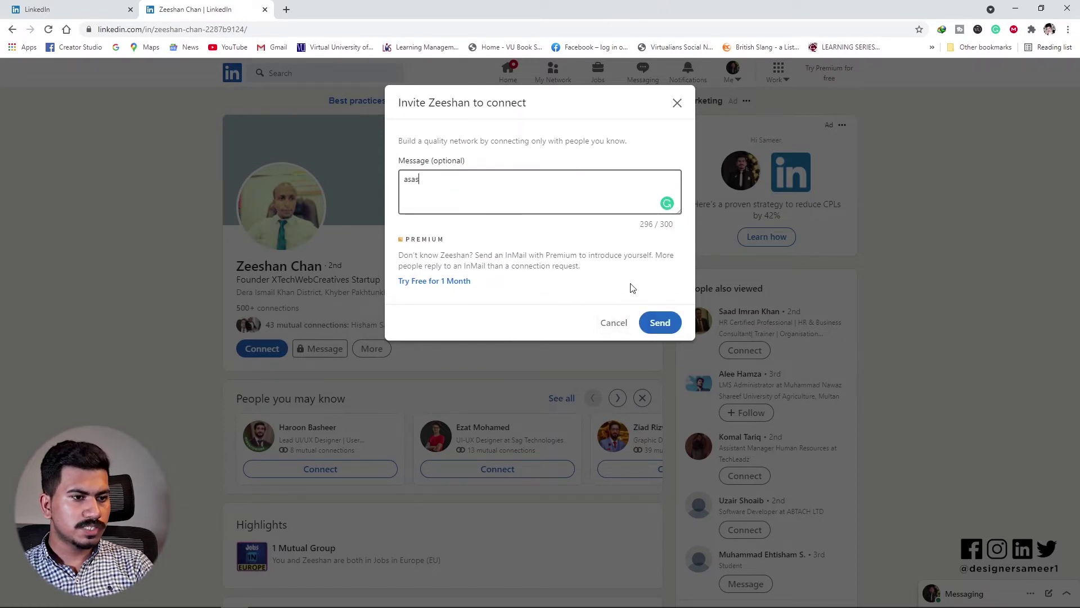
{"action": "type", "text": "s"}
{"action": "left_click", "coordinate": [616, 323]}
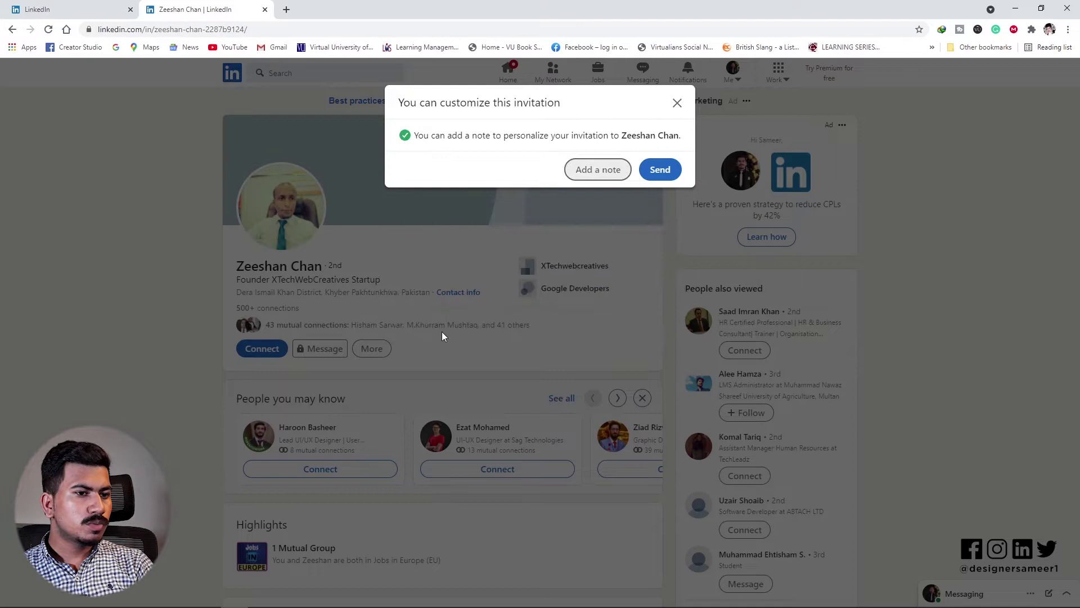
{"action": "left_click", "coordinate": [660, 171]}
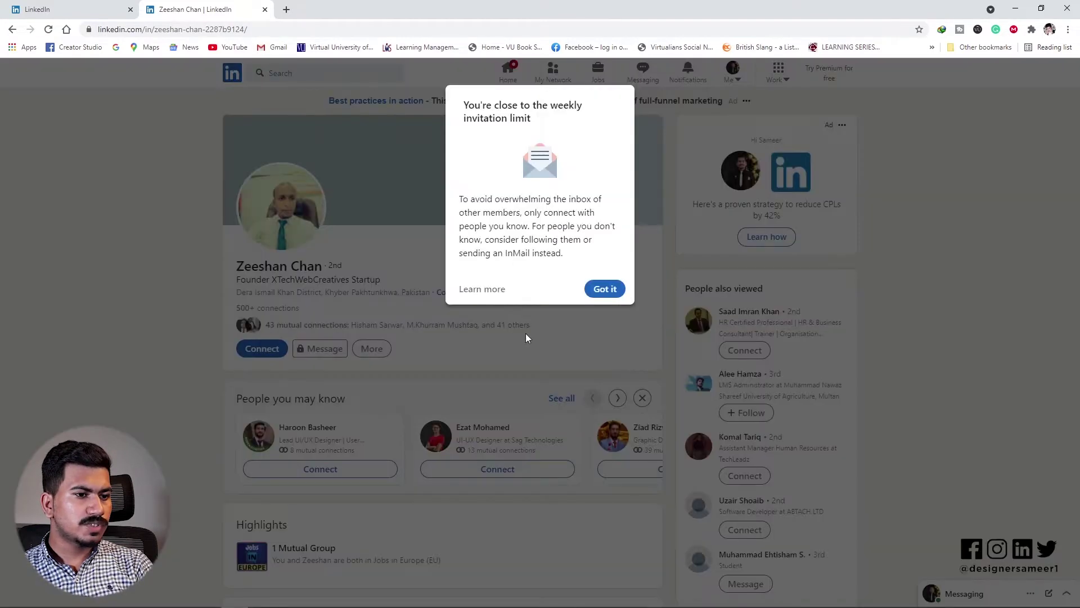
{"action": "left_click", "coordinate": [605, 290]}
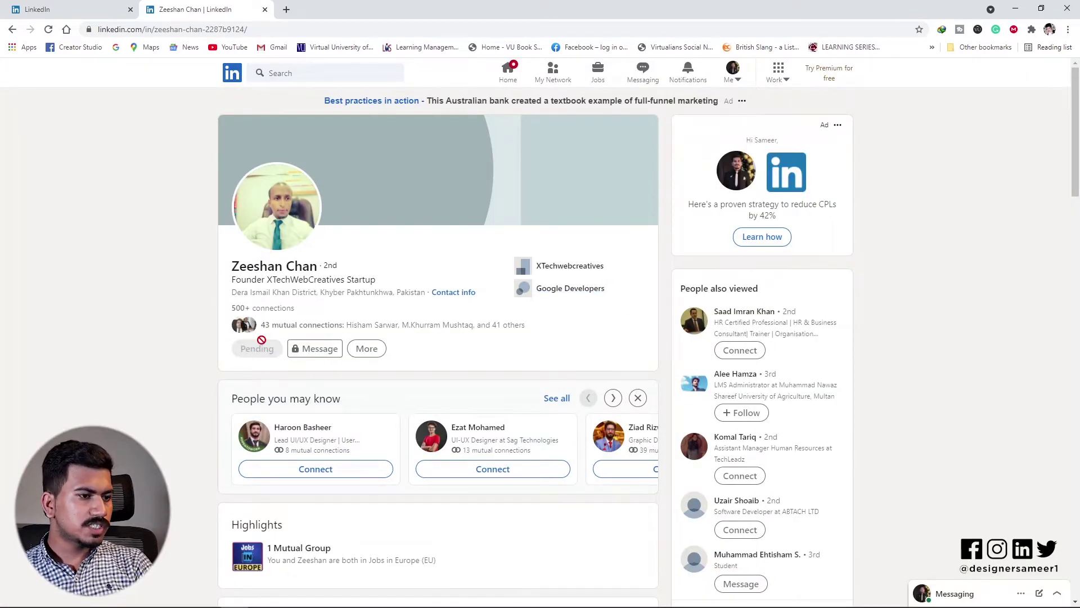
Examine the profile's connection suggestions and highlights, and expand the full About text
{"action": "scroll", "coordinate": [315, 394], "scroll_direction": "down", "scroll_amount": 3}
{"action": "scroll", "coordinate": [331, 408], "scroll_direction": "down", "scroll_amount": 2}
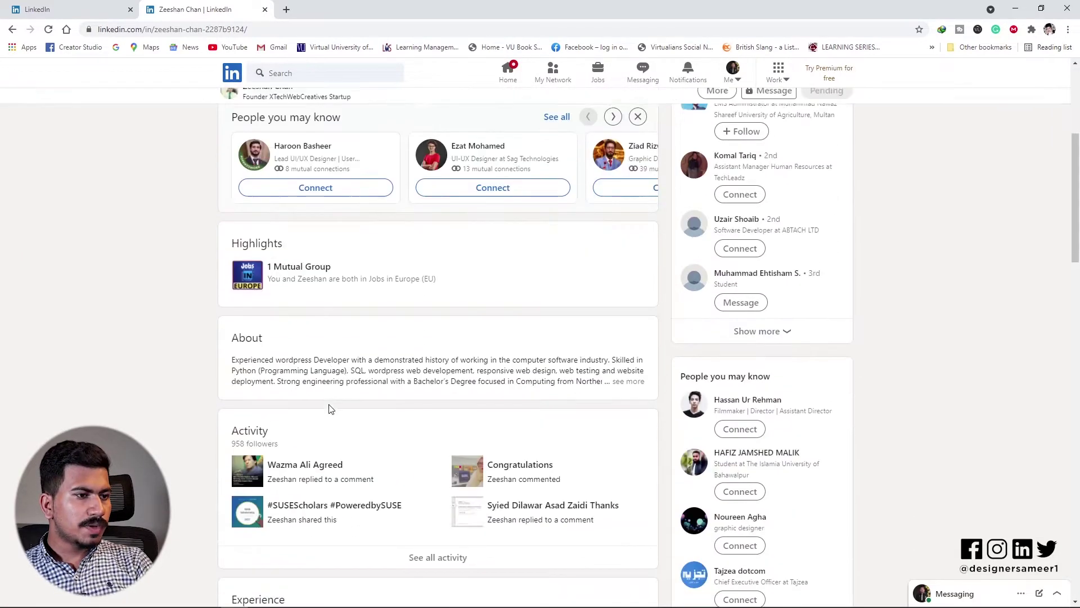
{"action": "scroll", "coordinate": [331, 403], "scroll_direction": "up", "scroll_amount": 2}
{"action": "scroll", "coordinate": [292, 389], "scroll_direction": "down", "scroll_amount": 2}
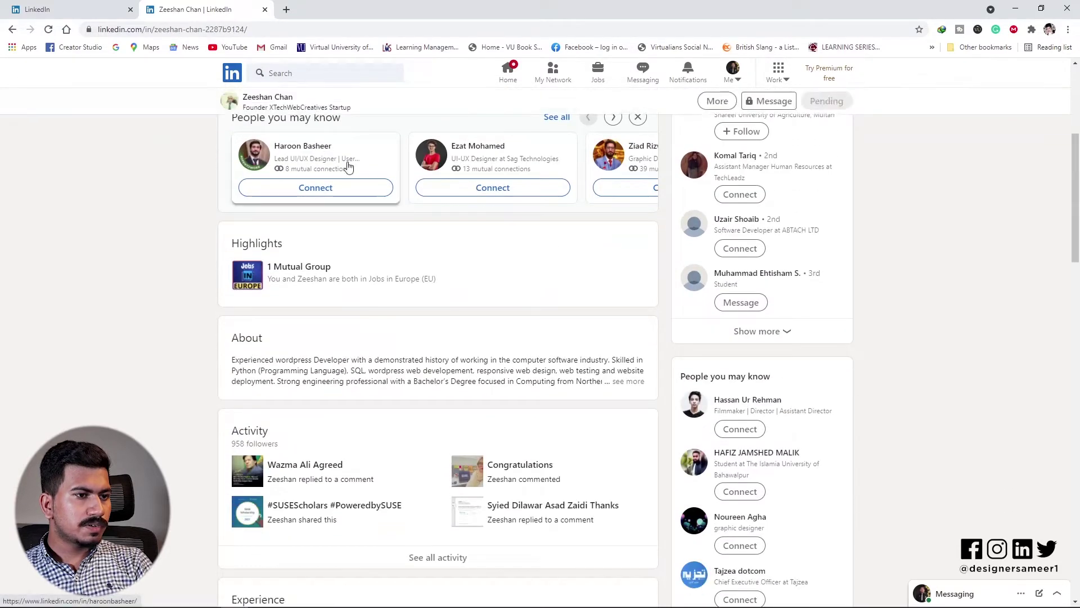
{"action": "scroll", "coordinate": [289, 272], "scroll_direction": "down", "scroll_amount": 2}
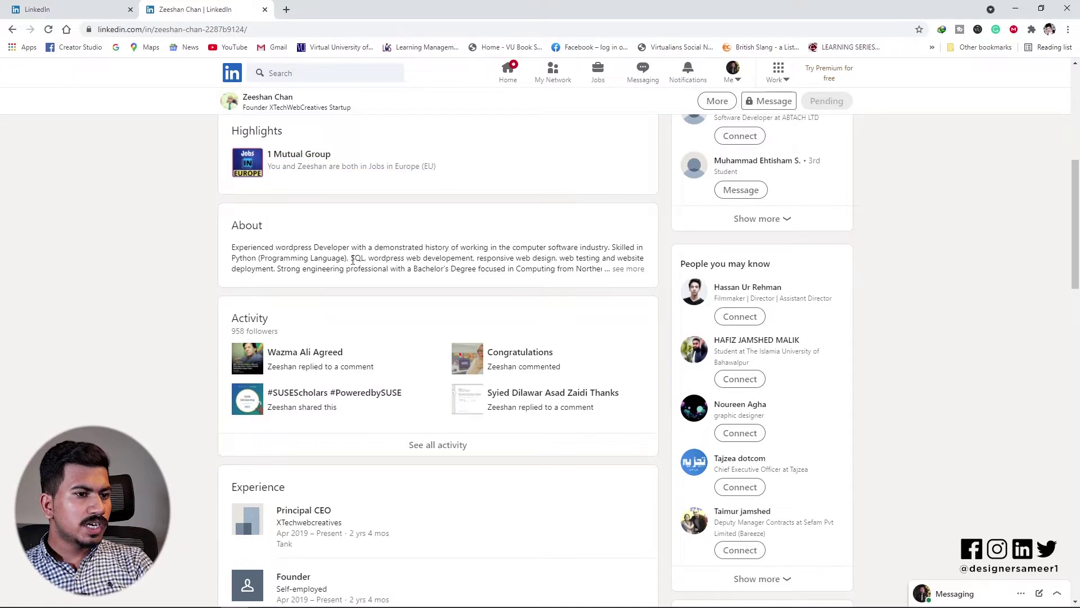
{"action": "left_click", "coordinate": [626, 270]}
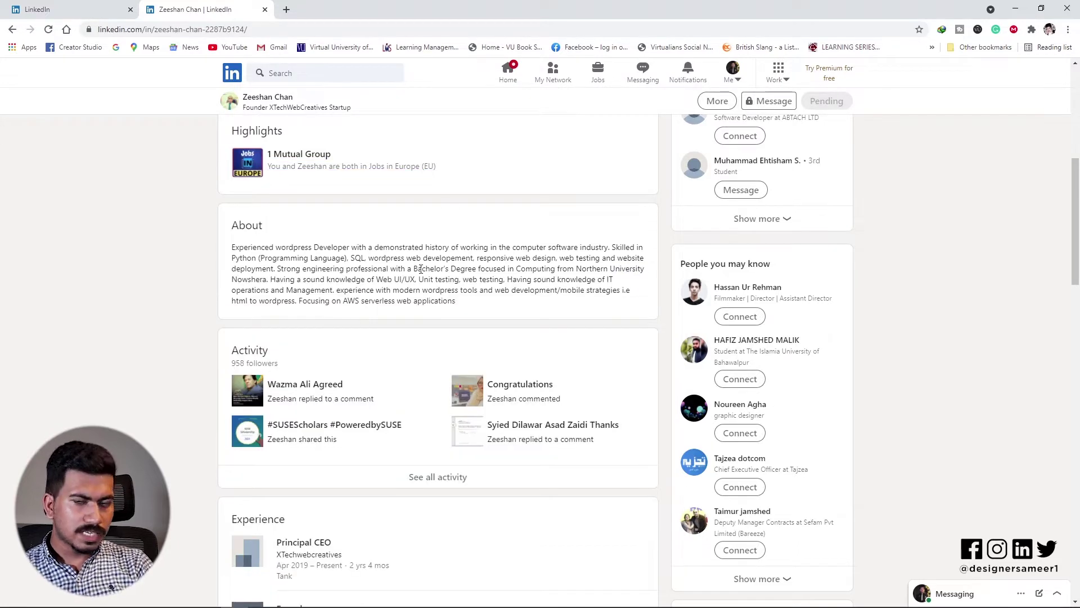
Examine the profile's recent activity and expand the Experience section to review every position
{"action": "scroll", "coordinate": [421, 269], "scroll_direction": "down", "scroll_amount": 1}
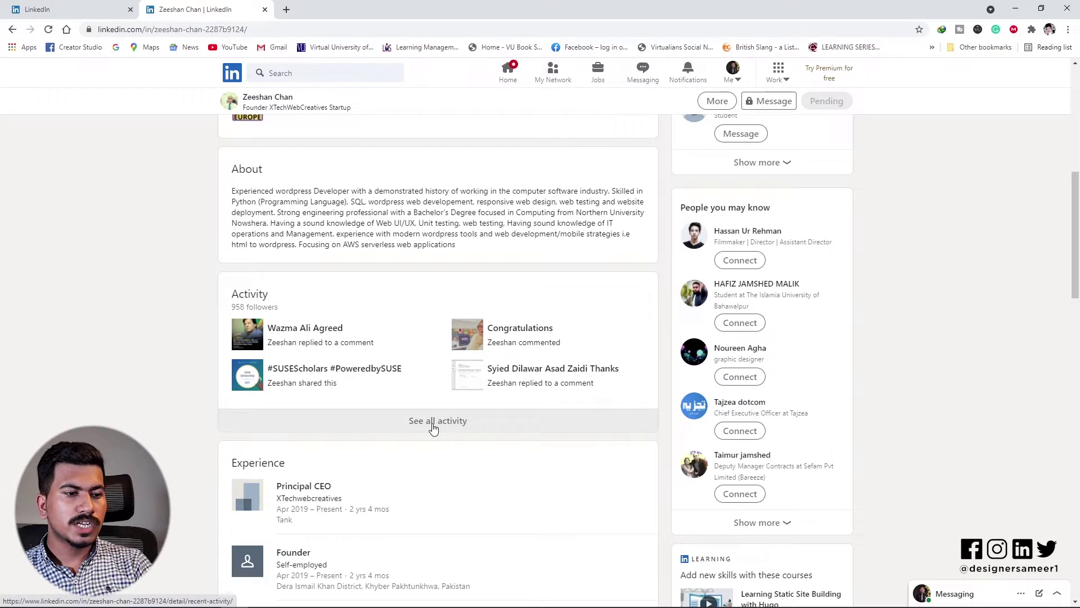
{"action": "scroll", "coordinate": [223, 298], "scroll_direction": "down", "scroll_amount": 4}
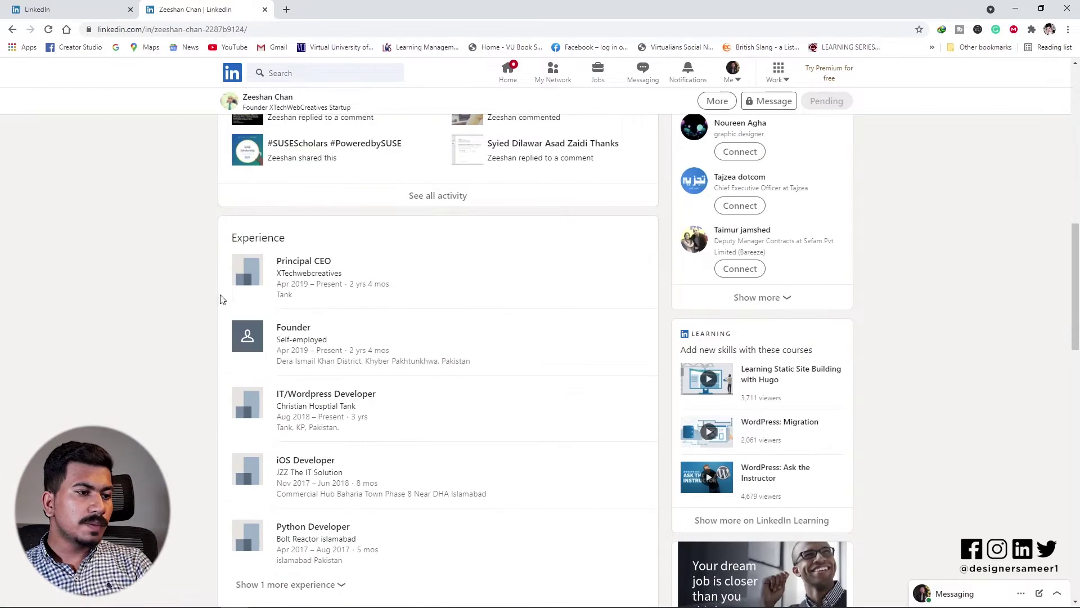
{"action": "scroll", "coordinate": [258, 491], "scroll_direction": "down", "scroll_amount": 2}
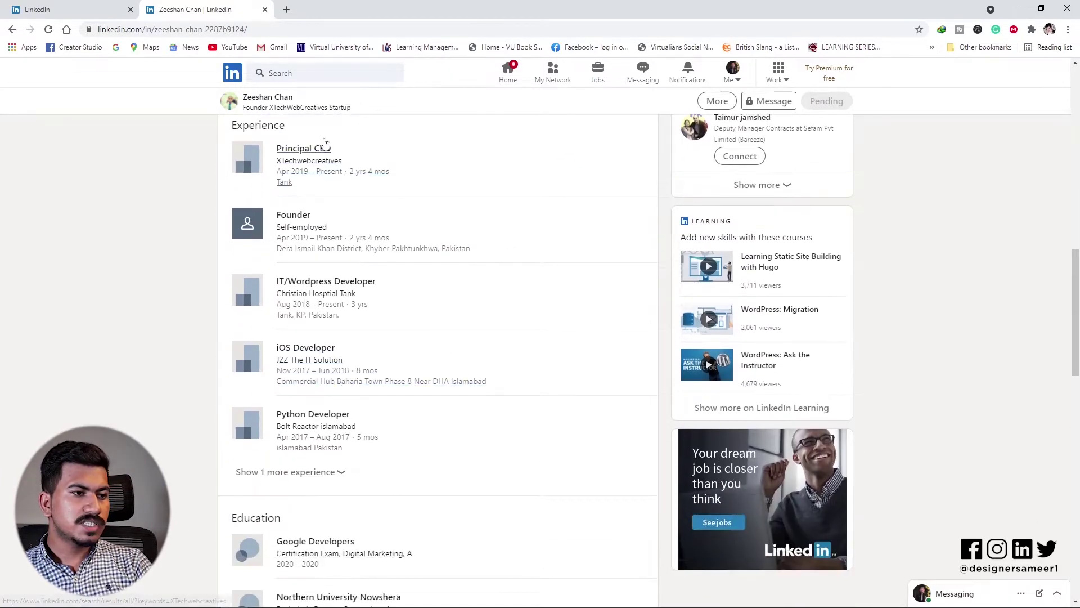
{"action": "left_click", "coordinate": [337, 473]}
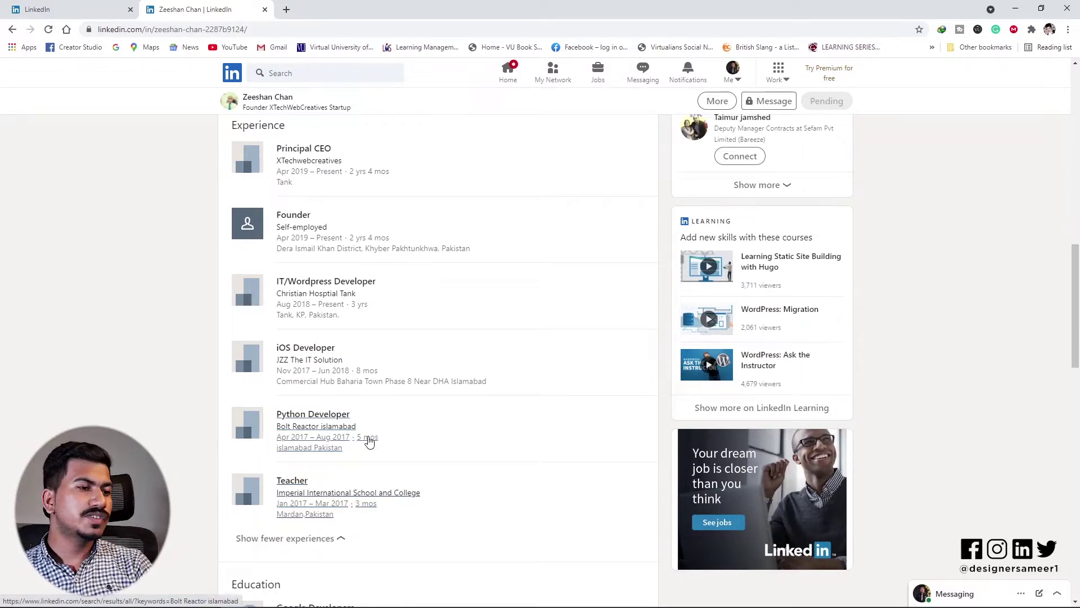
{"action": "scroll", "coordinate": [383, 436], "scroll_direction": "up", "scroll_amount": 3}
{"action": "scroll", "coordinate": [381, 432], "scroll_direction": "down", "scroll_amount": 5}
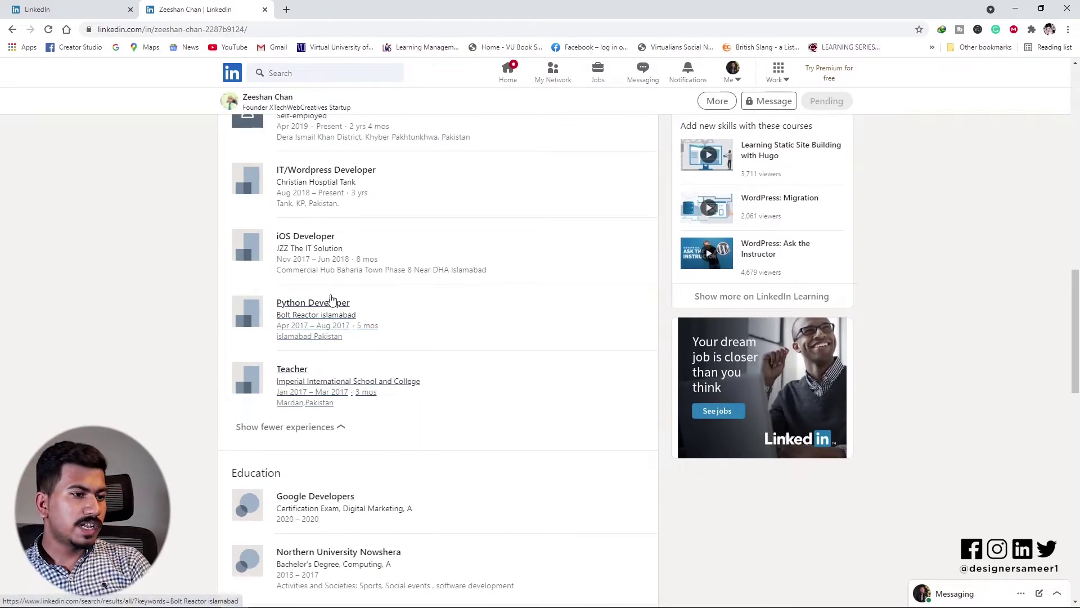
{"action": "scroll", "coordinate": [349, 299], "scroll_direction": "up", "scroll_amount": 2}
{"action": "scroll", "coordinate": [351, 291], "scroll_direction": "up", "scroll_amount": 2}
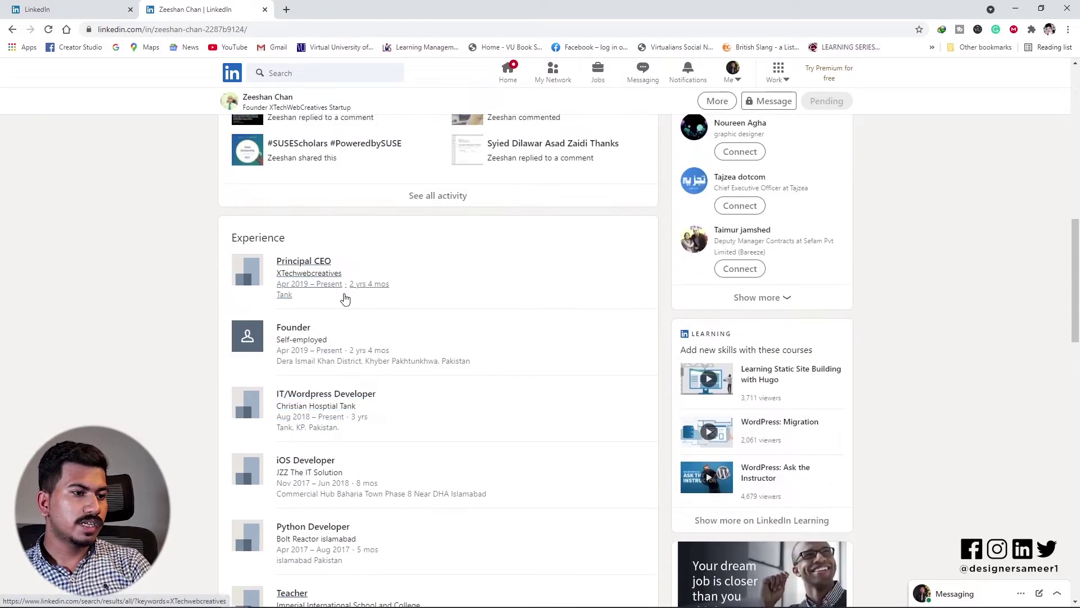
Review the Education entries and expand the complete list of licenses and certifications
{"action": "scroll", "coordinate": [328, 308], "scroll_direction": "down", "scroll_amount": 7}
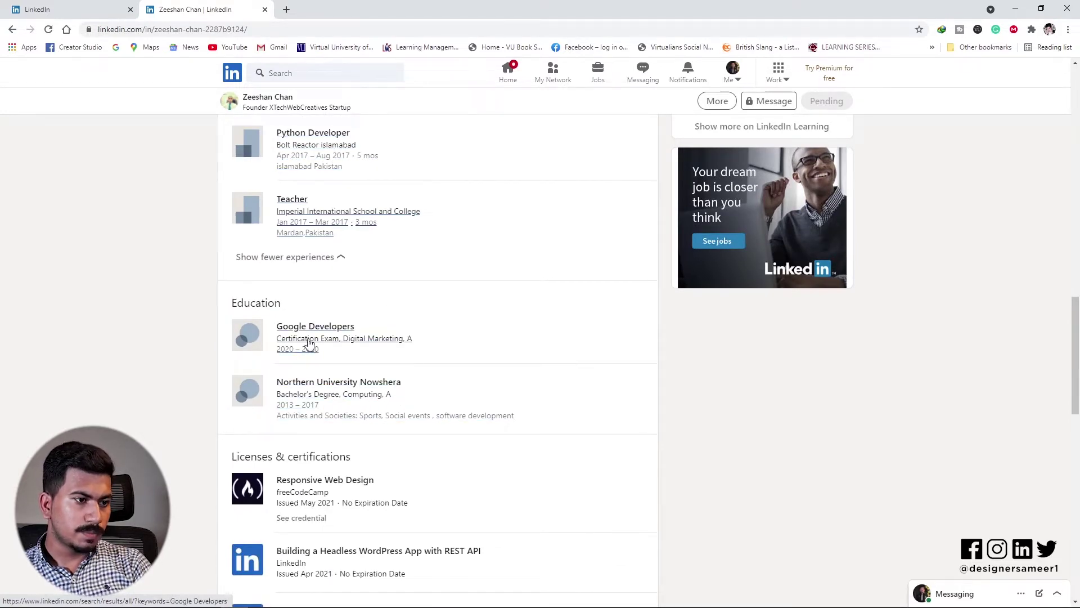
{"action": "scroll", "coordinate": [368, 343], "scroll_direction": "down", "scroll_amount": 4}
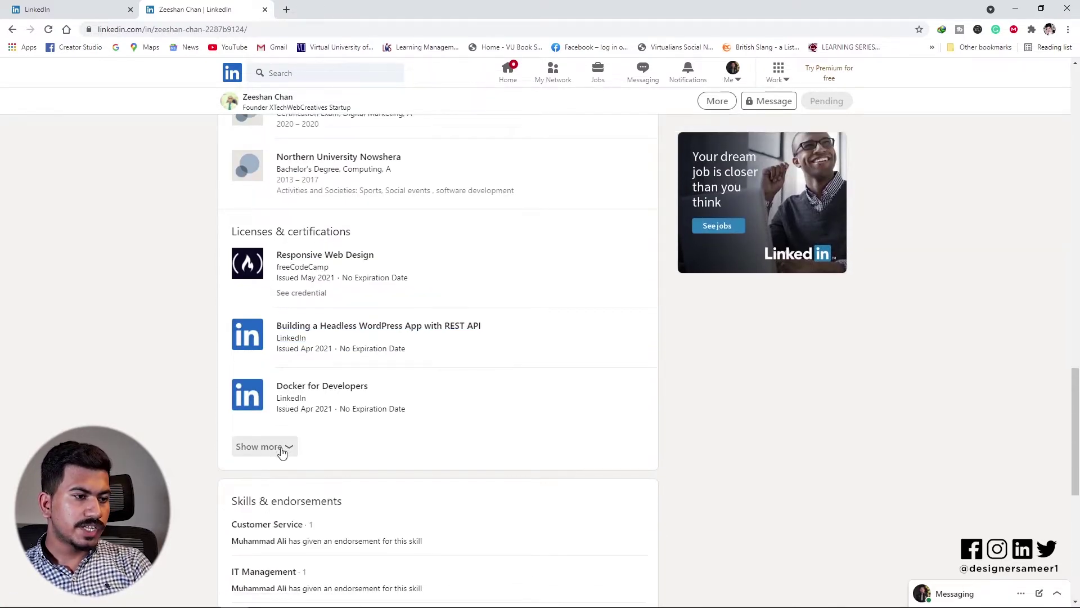
{"action": "left_click", "coordinate": [278, 448]}
{"action": "scroll", "coordinate": [420, 428], "scroll_direction": "down", "scroll_amount": 3}
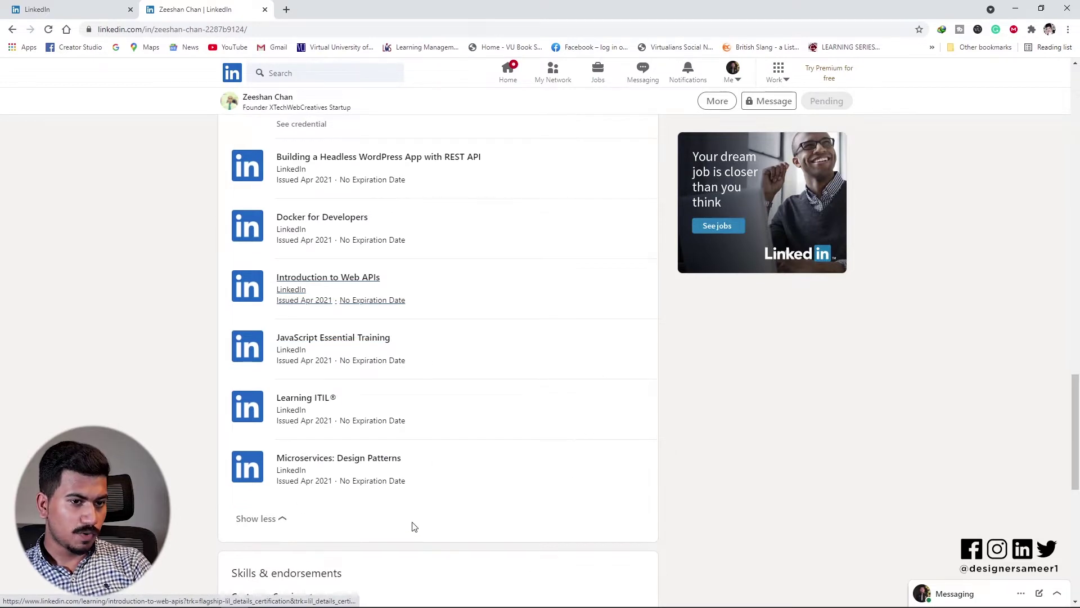
Examine the Skills & endorsements and Interests sections at the end of the founder's profile
{"action": "scroll", "coordinate": [413, 462], "scroll_direction": "down", "scroll_amount": 3}
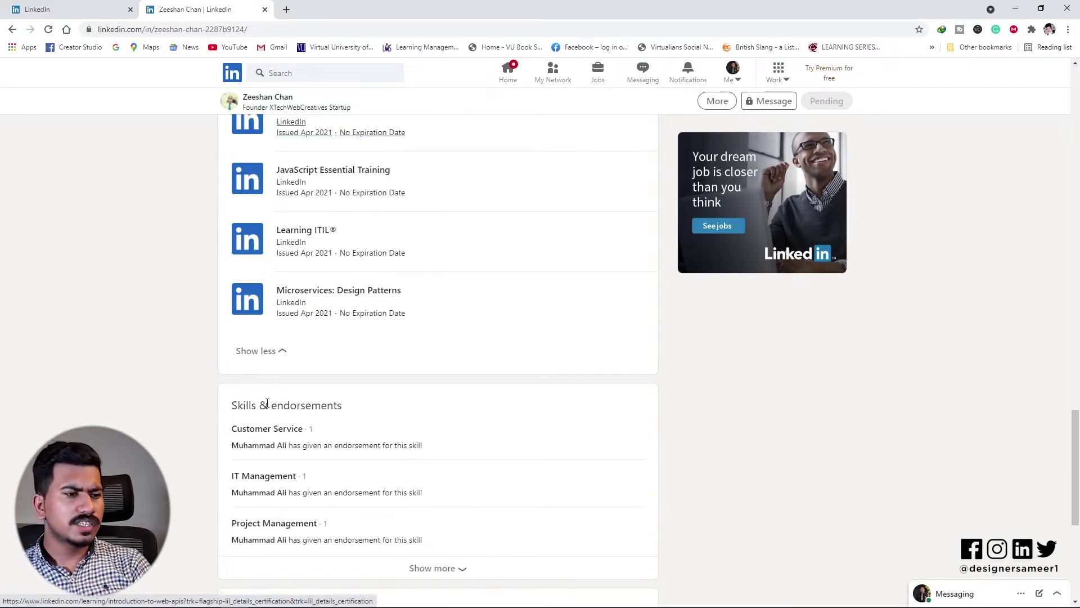
{"action": "scroll", "coordinate": [274, 417], "scroll_direction": "up", "scroll_amount": 5}
{"action": "scroll", "coordinate": [387, 363], "scroll_direction": "down", "scroll_amount": 8}
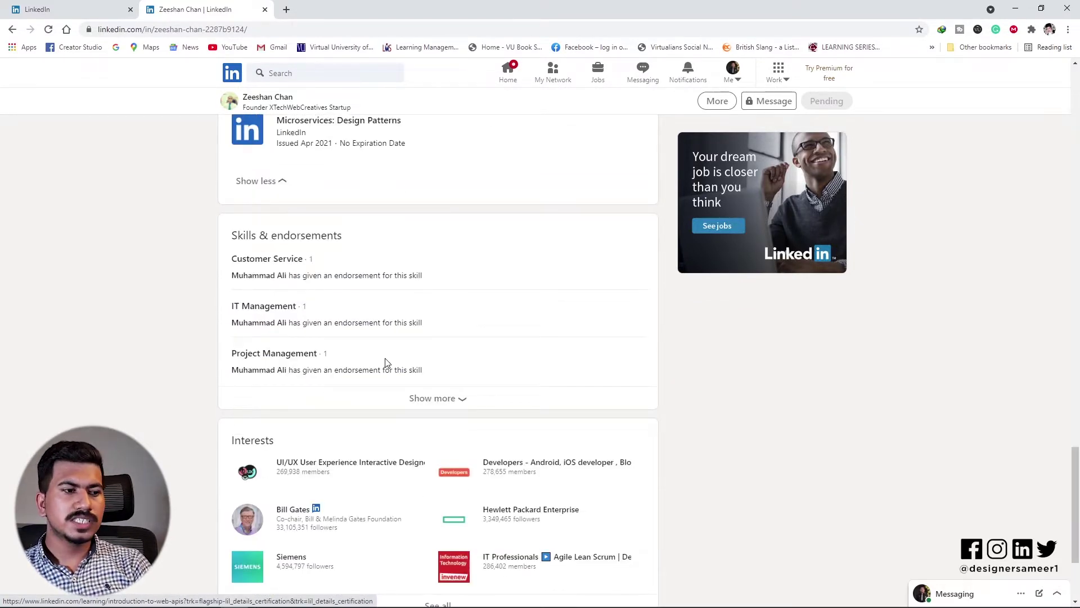
{"action": "scroll", "coordinate": [387, 363], "scroll_direction": "up", "scroll_amount": 2}
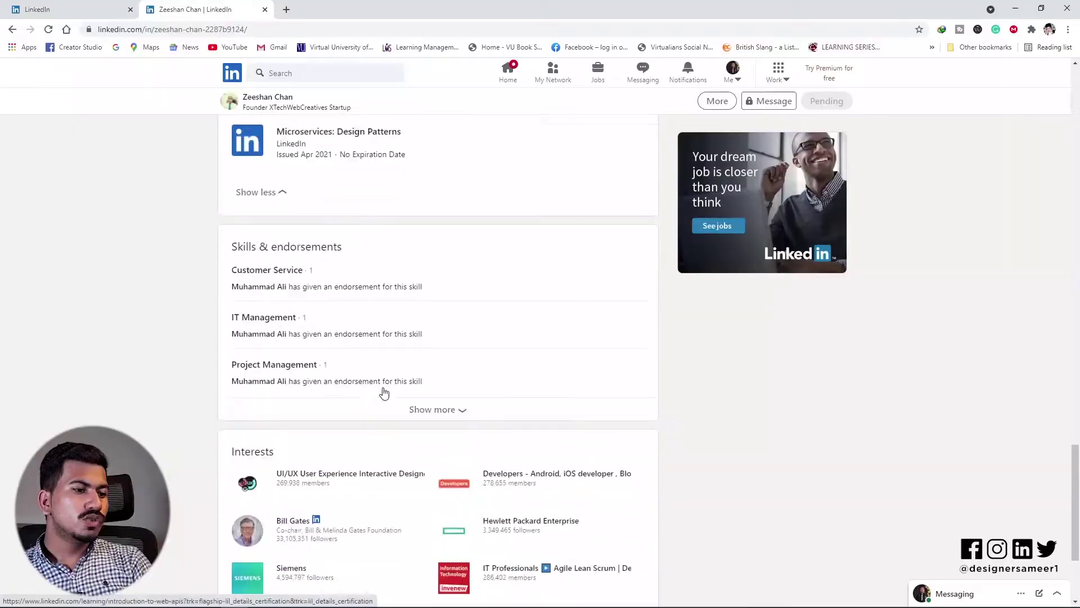
{"action": "scroll", "coordinate": [381, 394], "scroll_direction": "down", "scroll_amount": 3}
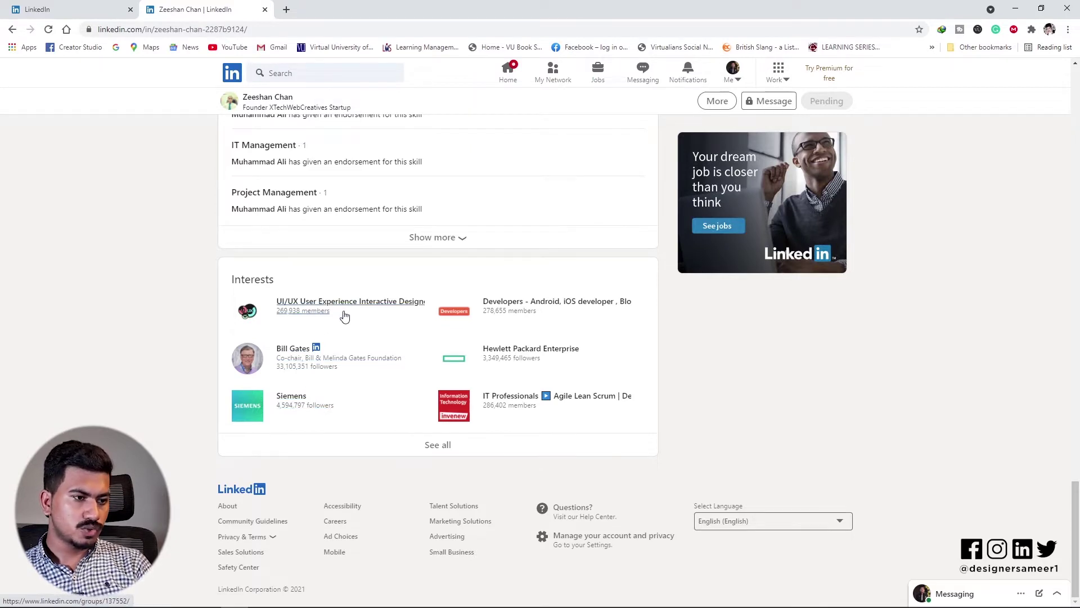
{"action": "scroll", "coordinate": [394, 349], "scroll_direction": "up", "scroll_amount": 8}
{"action": "scroll", "coordinate": [466, 304], "scroll_direction": "down", "scroll_amount": 4}
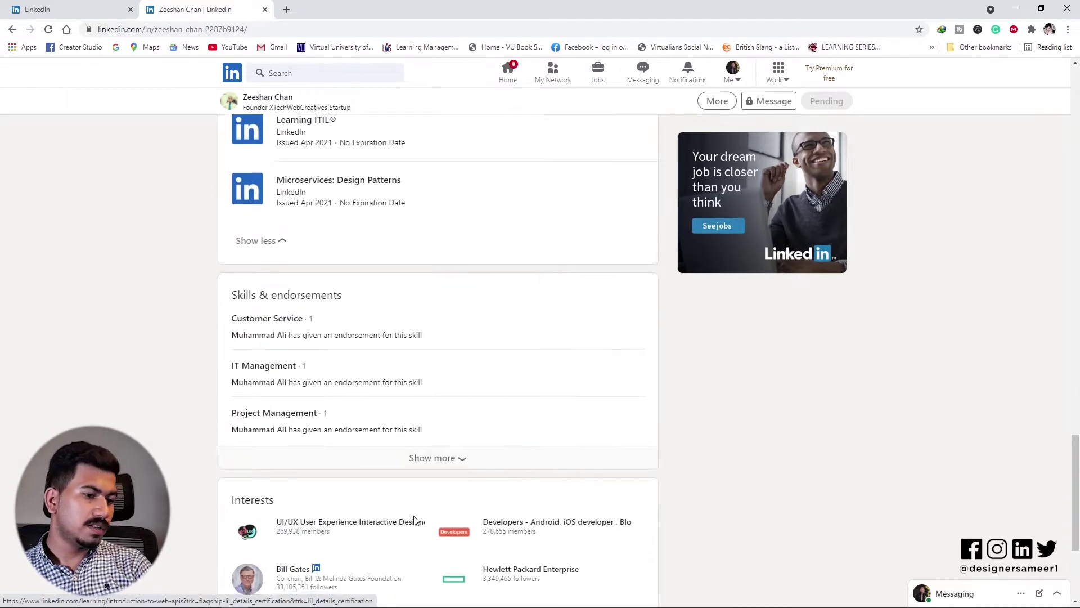
{"action": "scroll", "coordinate": [414, 520], "scroll_direction": "down", "scroll_amount": 4}
Leave the founder's profile and return to the My Network page
{"action": "scroll", "coordinate": [422, 501], "scroll_direction": "up", "scroll_amount": 10}
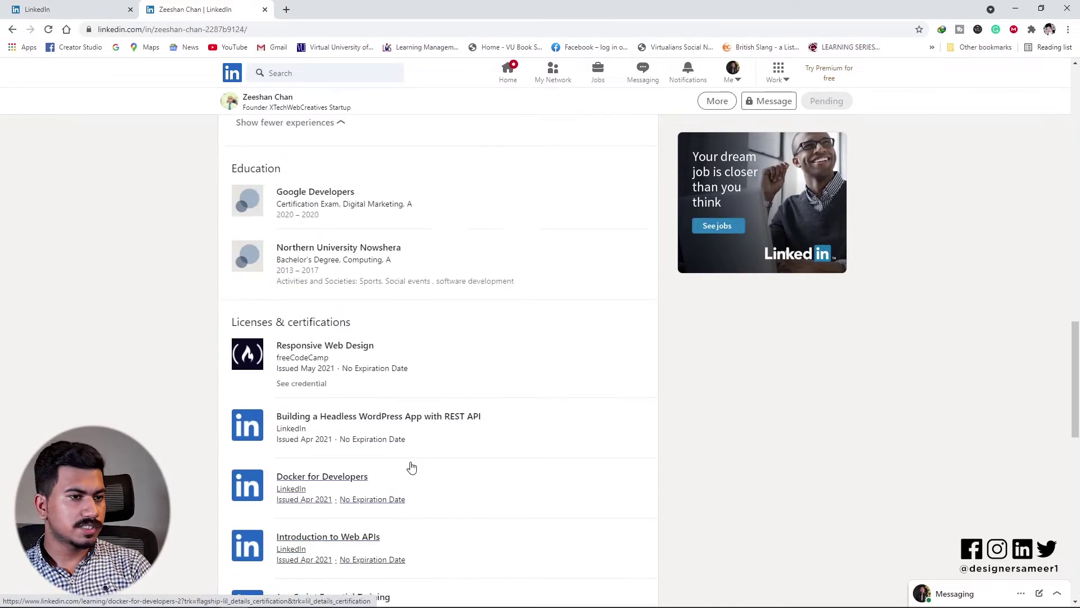
{"action": "scroll", "coordinate": [411, 467], "scroll_direction": "up", "scroll_amount": 15}
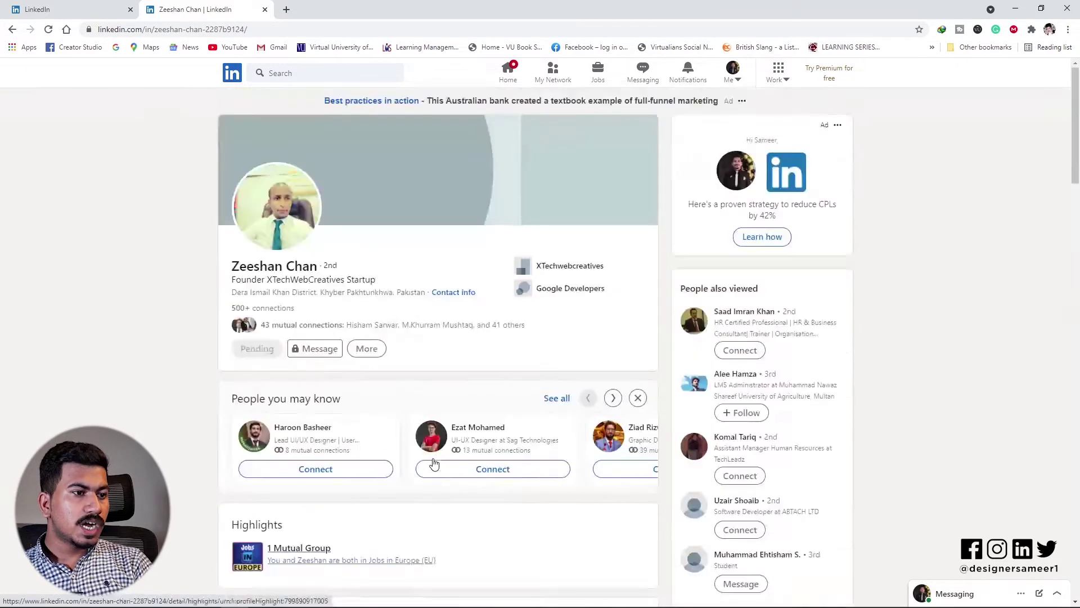
{"action": "left_click", "coordinate": [555, 80]}
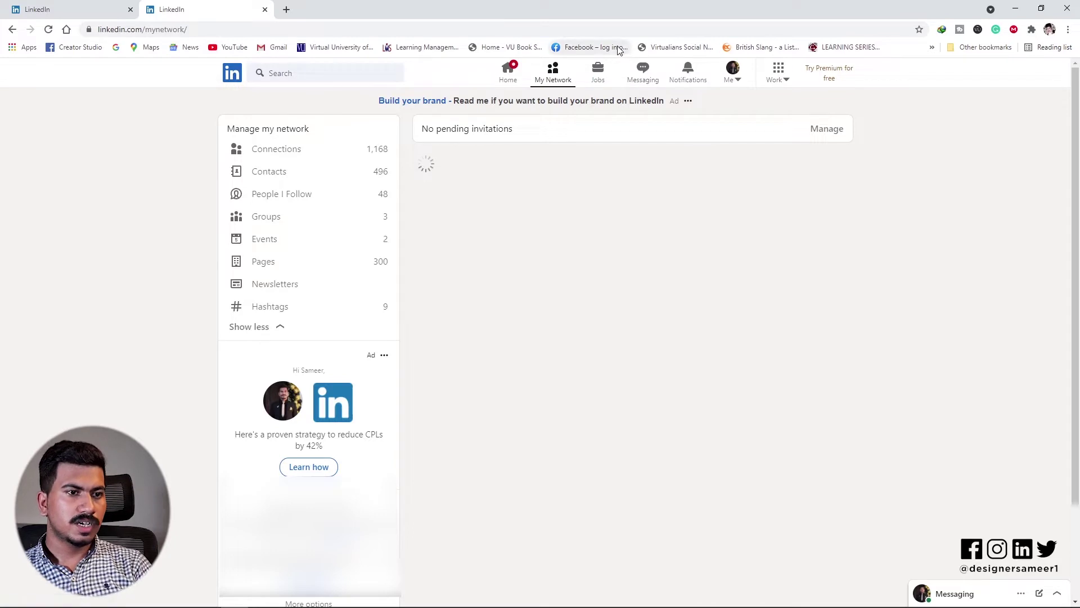
Look through the notifications and open the "My Artwork on Freedom of Thoughts" post from the notification about reactions to it
{"action": "left_click", "coordinate": [690, 77]}
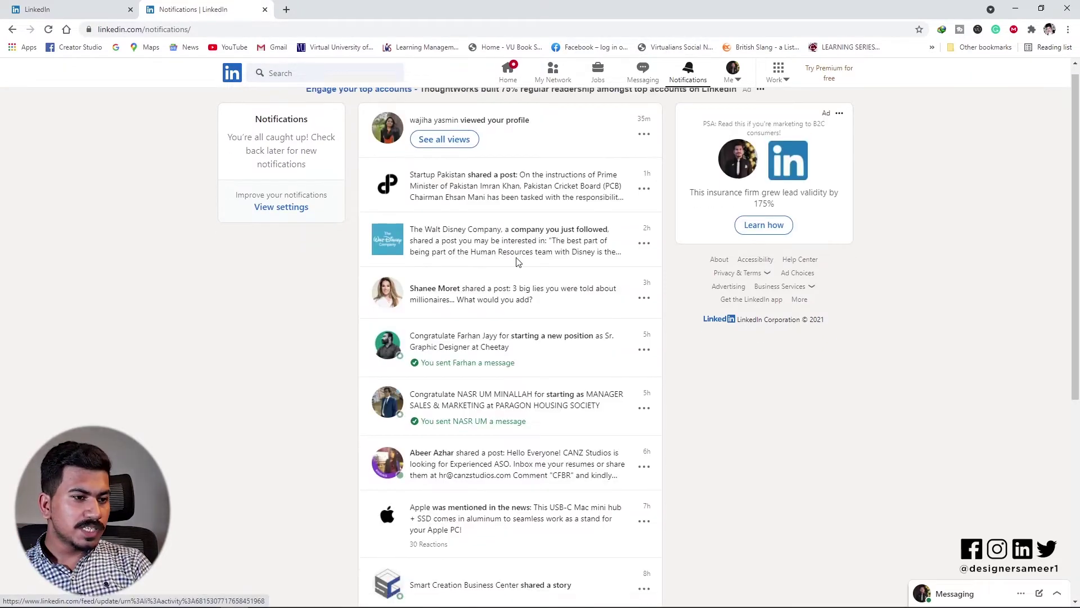
{"action": "scroll", "coordinate": [517, 264], "scroll_direction": "down", "scroll_amount": 7}
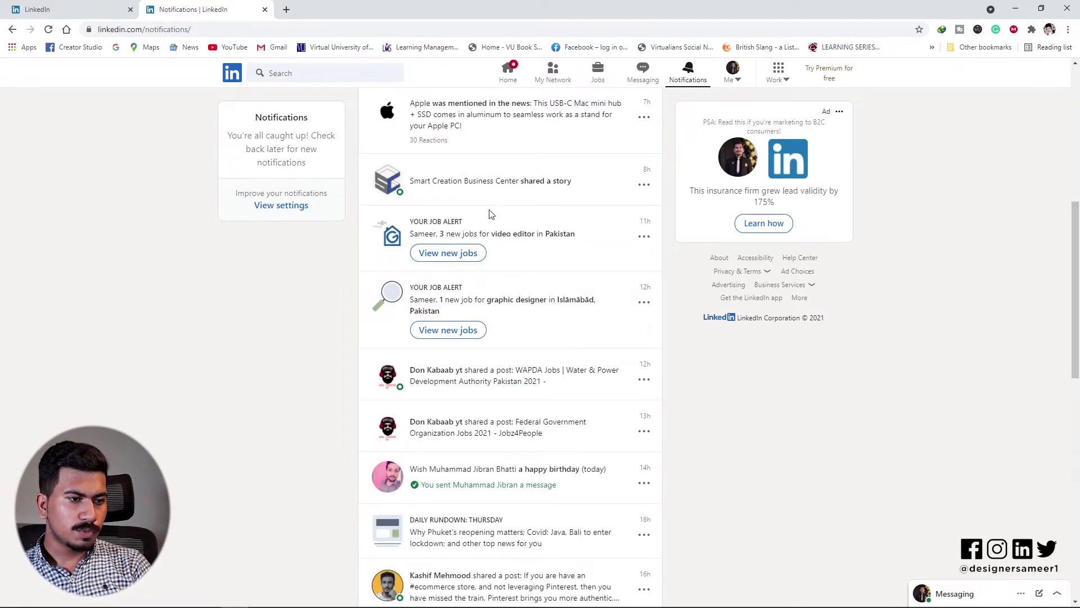
{"action": "scroll", "coordinate": [591, 391], "scroll_direction": "down", "scroll_amount": 3}
{"action": "scroll", "coordinate": [483, 477], "scroll_direction": "down", "scroll_amount": 5}
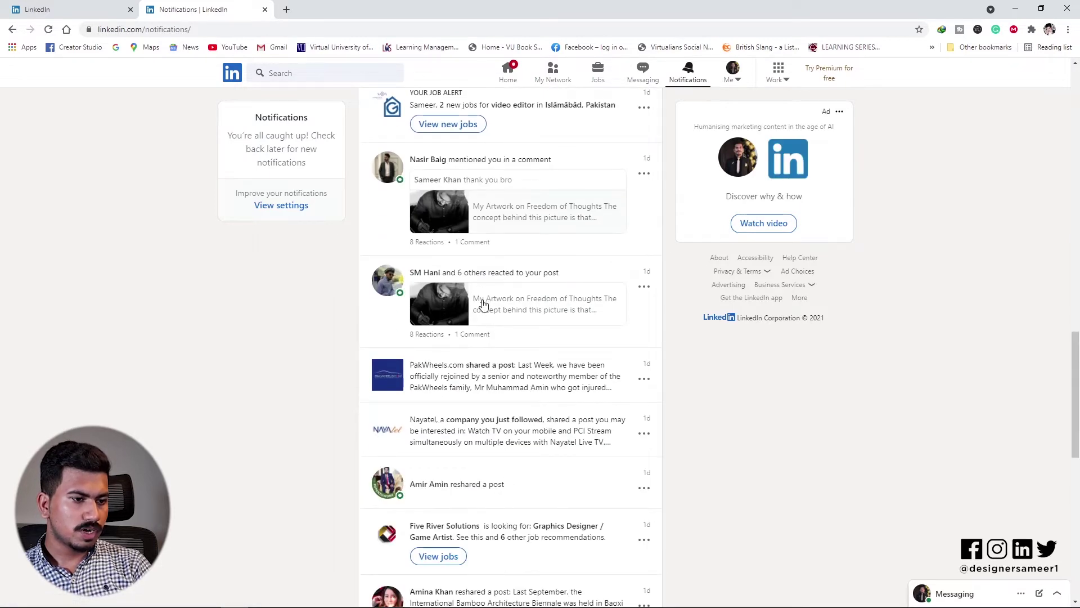
{"action": "scroll", "coordinate": [484, 304], "scroll_direction": "up", "scroll_amount": 2}
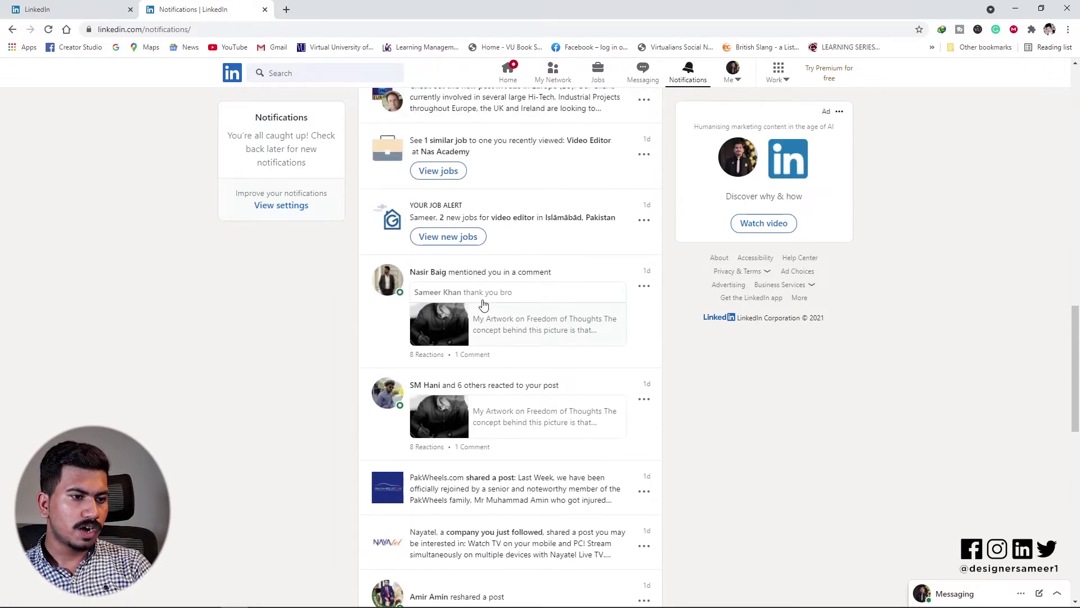
{"action": "left_click", "coordinate": [511, 394]}
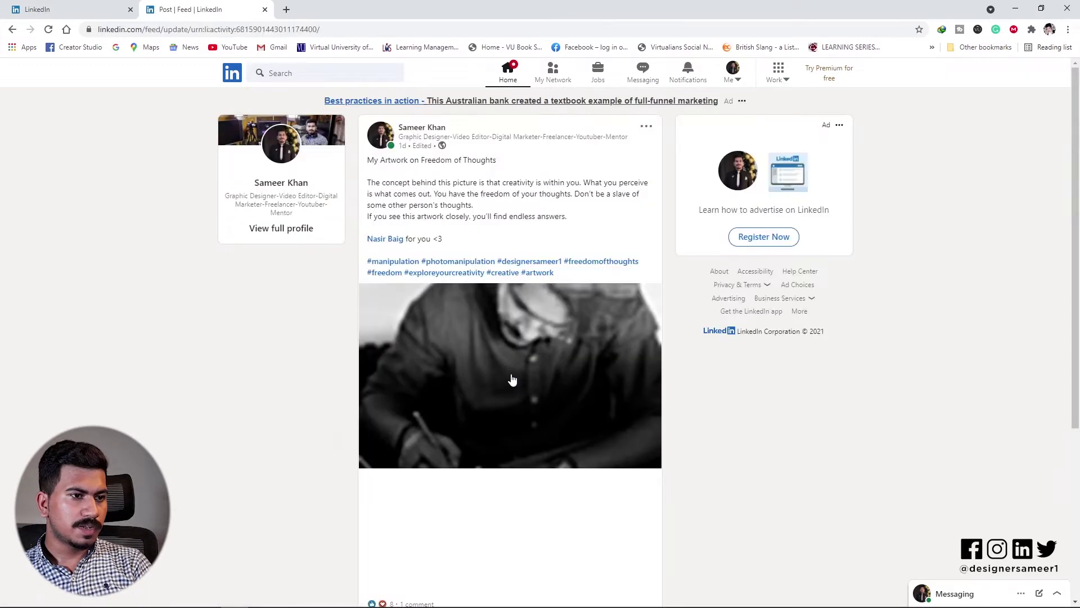
Check the reactions and comments on the artwork post and open the list of profile viewers from the notifications
{"action": "scroll", "coordinate": [495, 377], "scroll_direction": "down", "scroll_amount": 4}
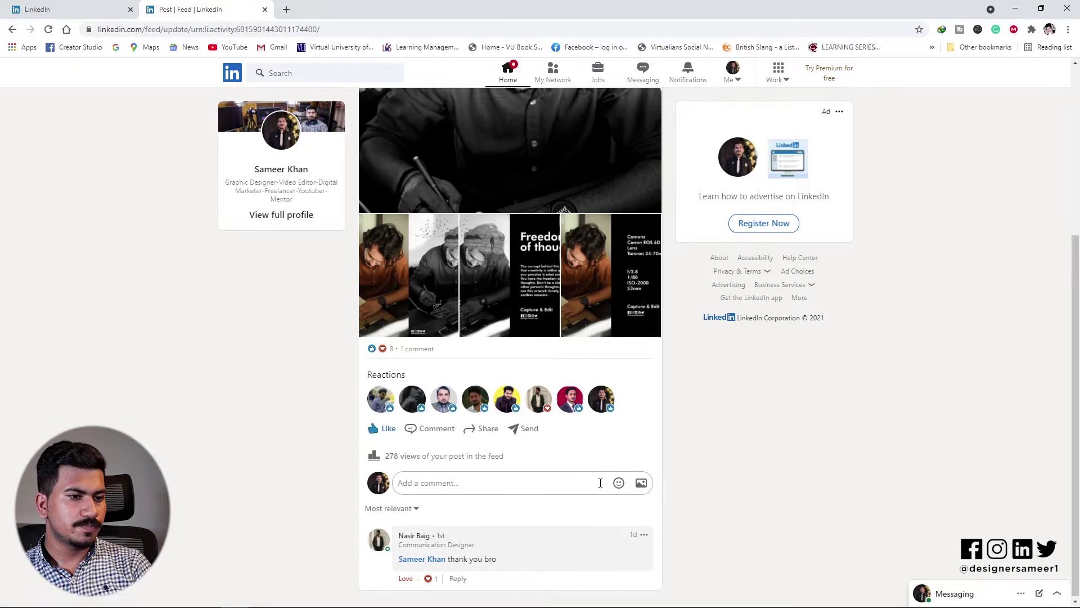
{"action": "left_click", "coordinate": [688, 72]}
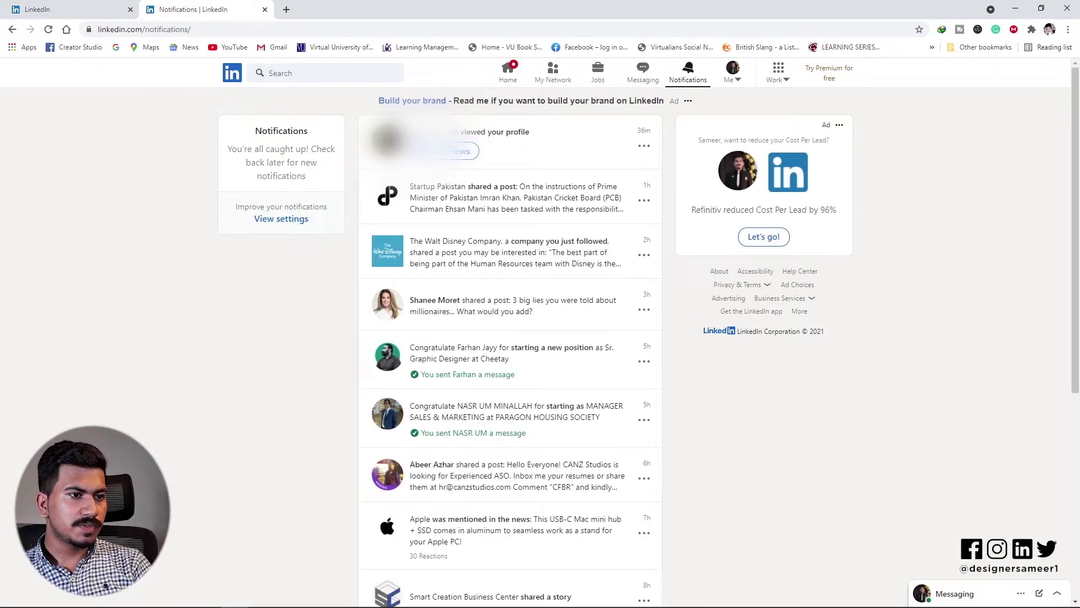
{"action": "left_click", "coordinate": [451, 161]}
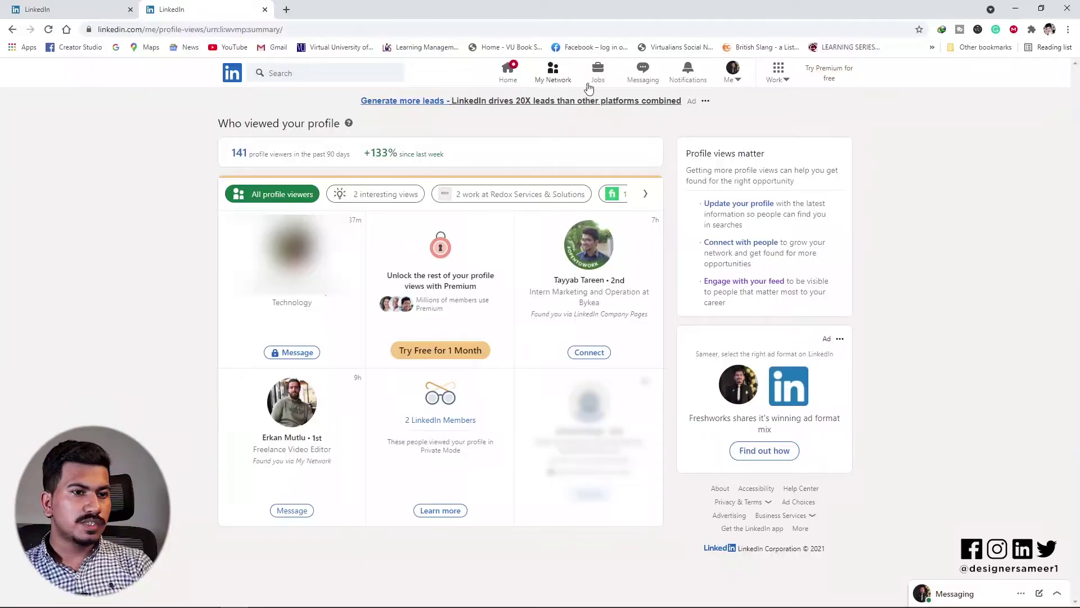
Leave the profile viewers list and open your own profile page
{"action": "left_click", "coordinate": [733, 78]}
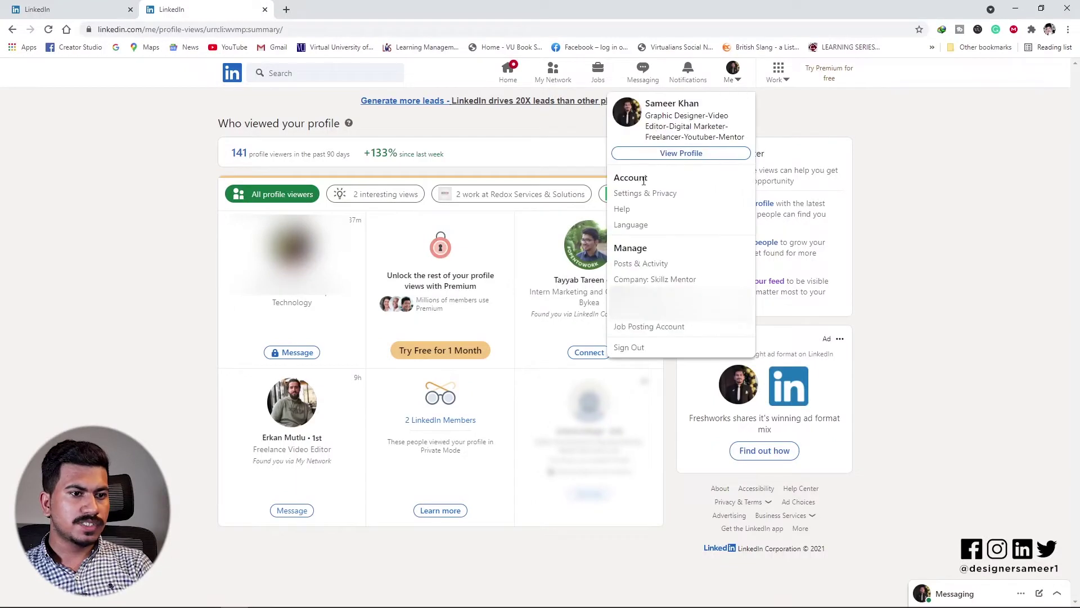
{"action": "left_click", "coordinate": [741, 87]}
{"action": "left_click", "coordinate": [737, 81]}
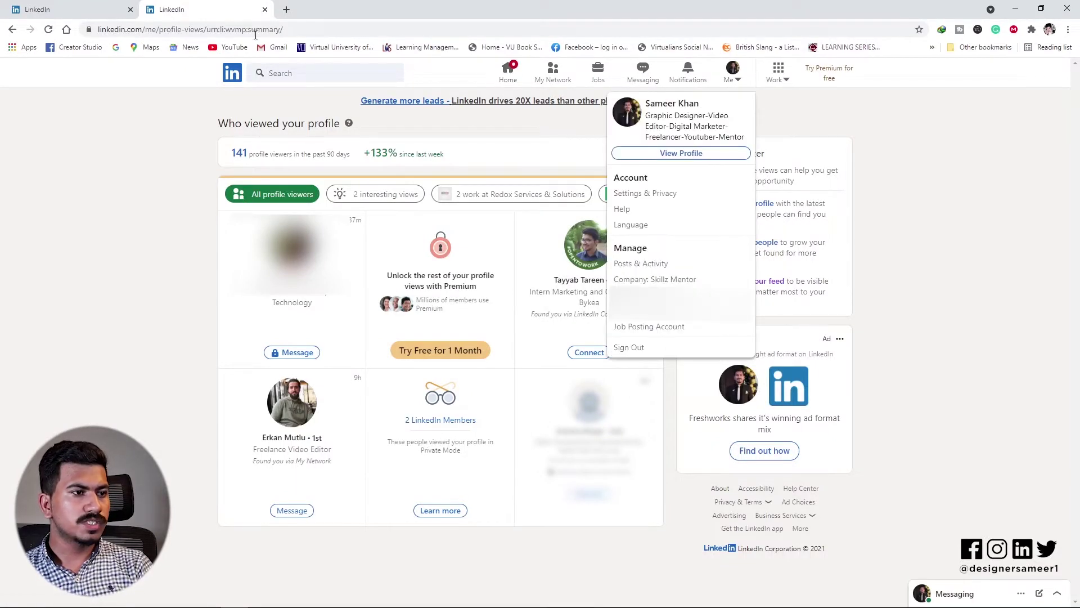
{"action": "left_click", "coordinate": [692, 157]}
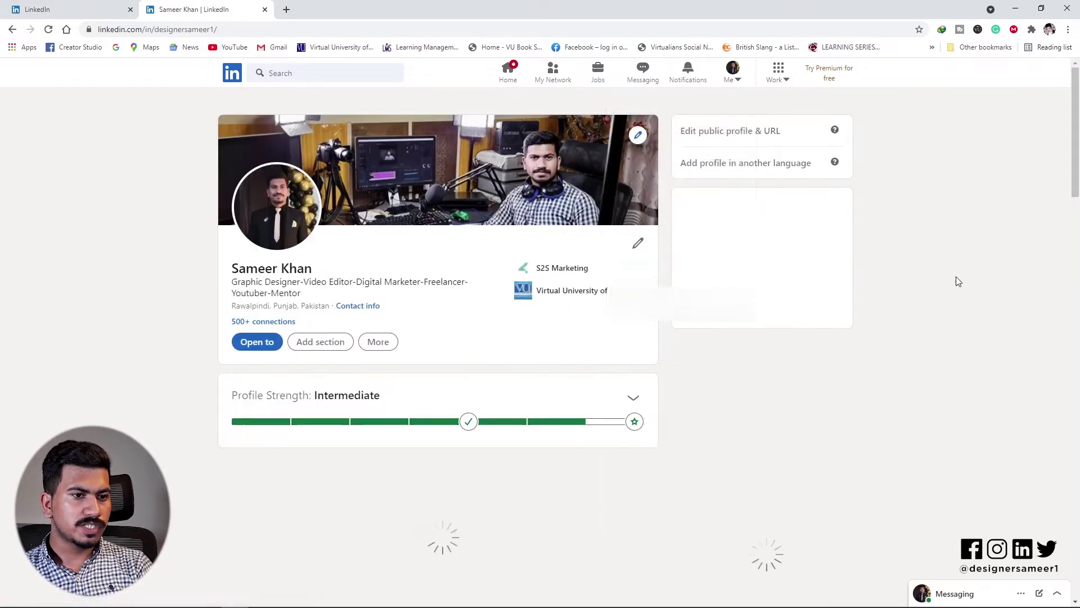
Examine the introduction, Profile Strength and Your Dashboard sections of your own profile
{"action": "scroll", "coordinate": [375, 447], "scroll_direction": "down", "scroll_amount": 1}
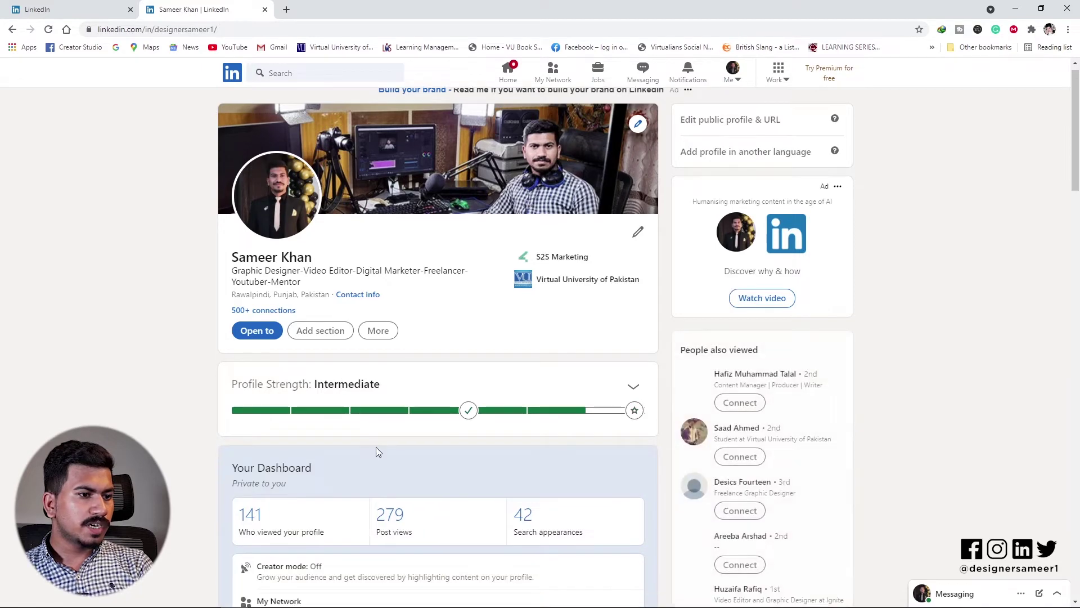
{"action": "scroll", "coordinate": [377, 447], "scroll_direction": "down", "scroll_amount": 3}
{"action": "scroll", "coordinate": [316, 335], "scroll_direction": "up", "scroll_amount": 4}
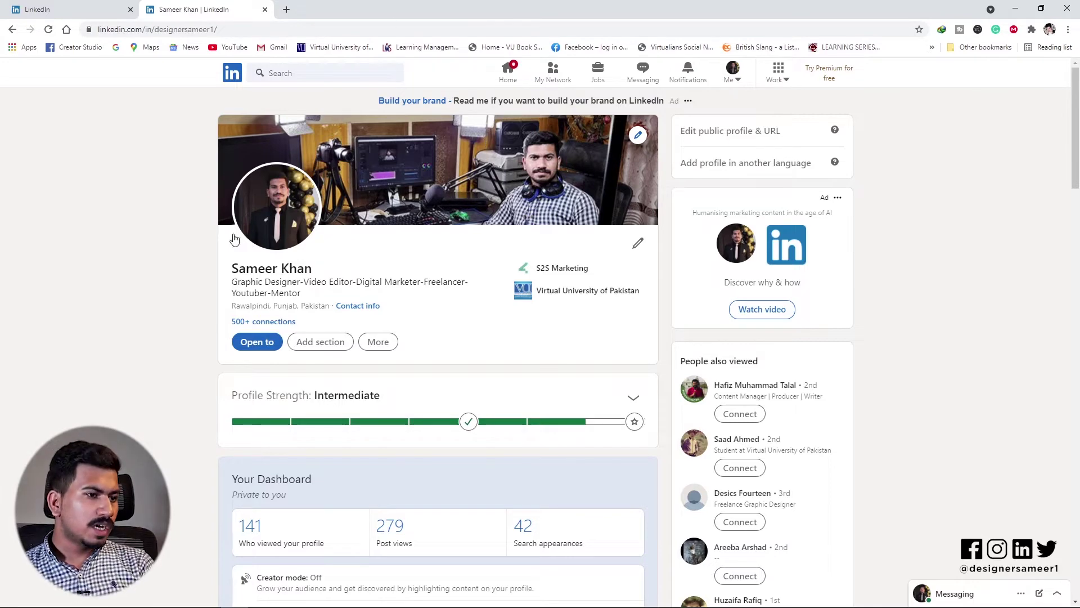
{"action": "scroll", "coordinate": [254, 386], "scroll_direction": "down", "scroll_amount": 3}
{"action": "scroll", "coordinate": [270, 282], "scroll_direction": "up", "scroll_amount": 1}
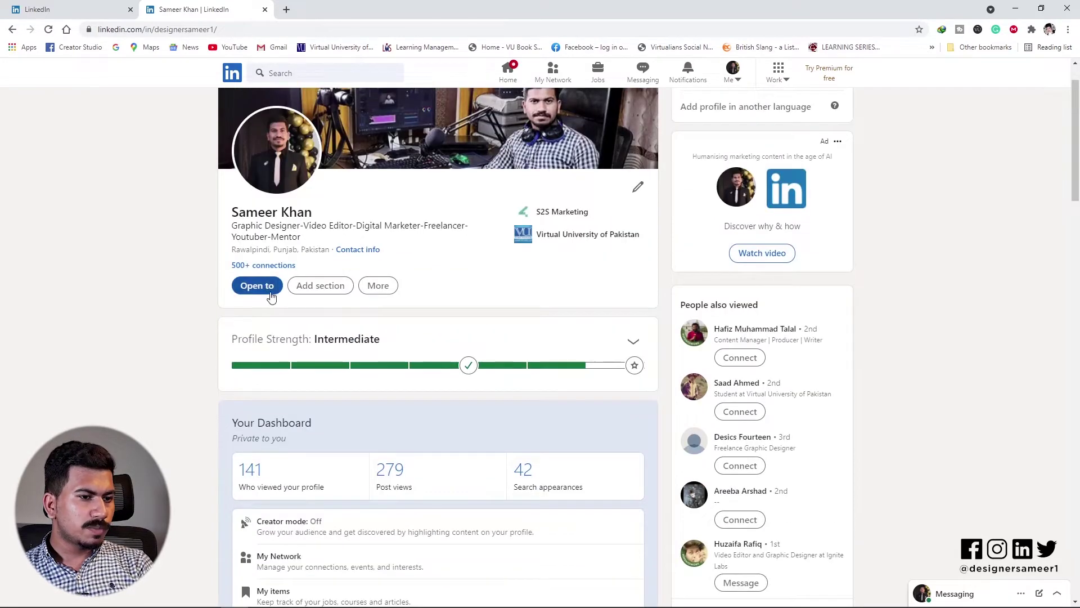
{"action": "scroll", "coordinate": [270, 291], "scroll_direction": "down", "scroll_amount": 1}
{"action": "scroll", "coordinate": [288, 309], "scroll_direction": "up", "scroll_amount": 2}
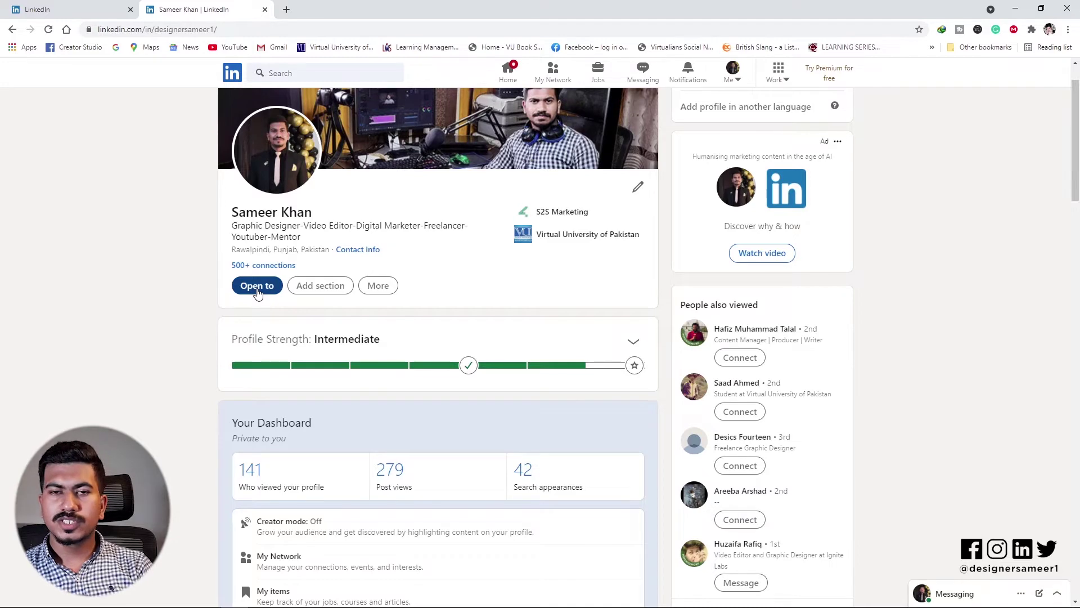
{"action": "scroll", "coordinate": [257, 292], "scroll_direction": "down", "scroll_amount": 3}
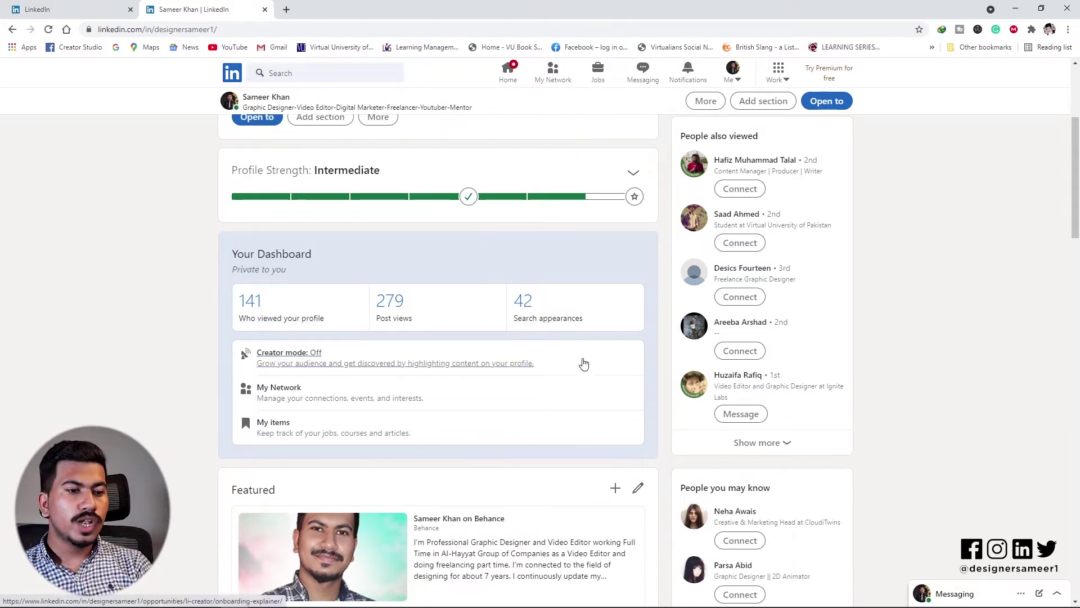
{"action": "scroll", "coordinate": [603, 372], "scroll_direction": "up", "scroll_amount": 4}
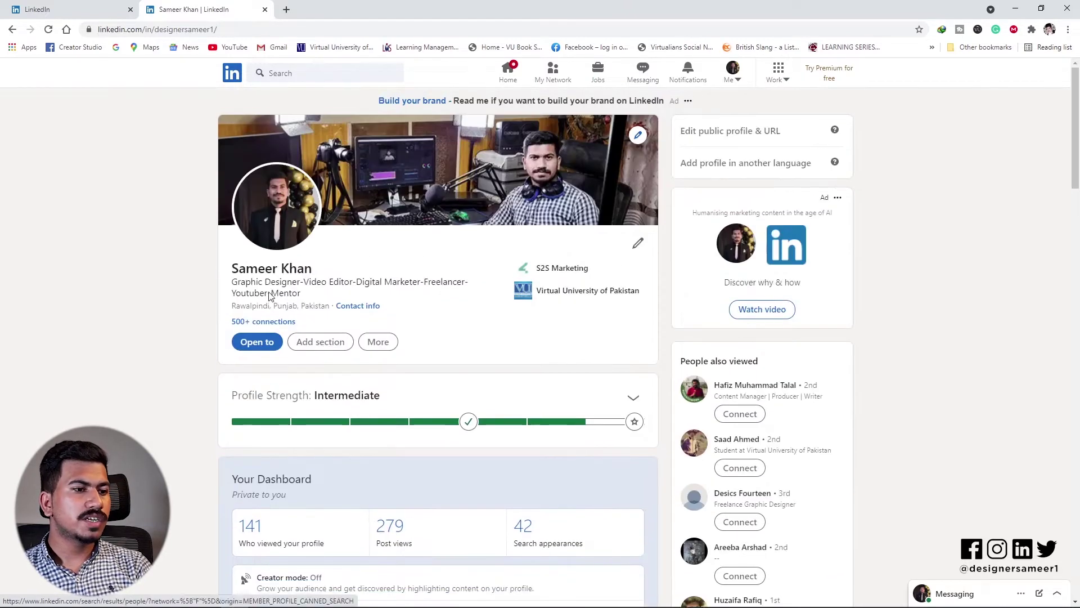
Highlight the Digital Marketer wording in the profile headline and search the site for "digital marketer"
{"action": "left_click_drag", "start_coordinate": [358, 283], "coordinate": [418, 282]}
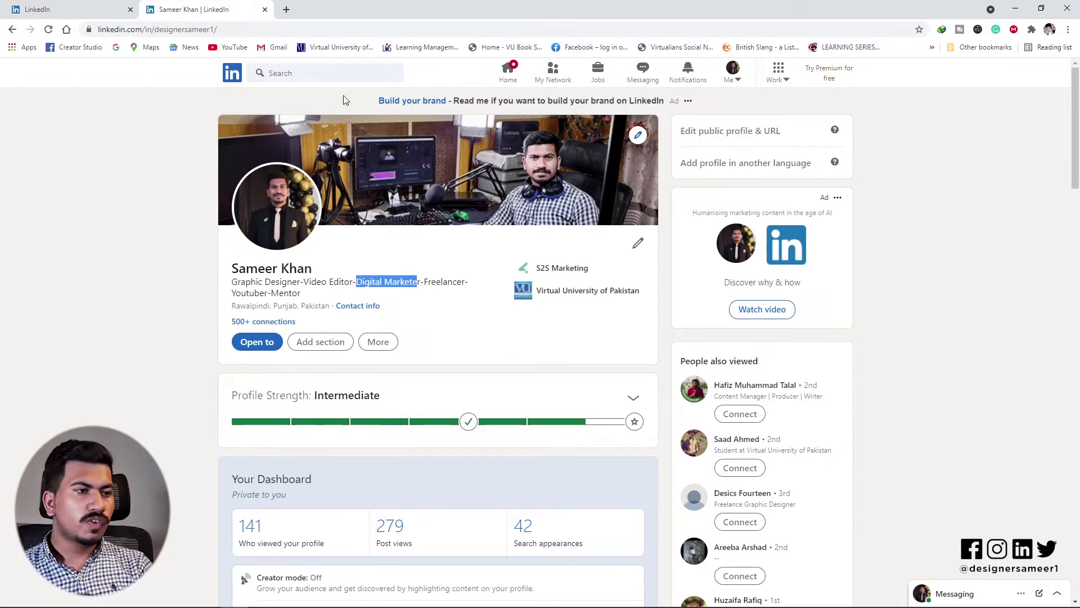
{"action": "left_click", "coordinate": [340, 74]}
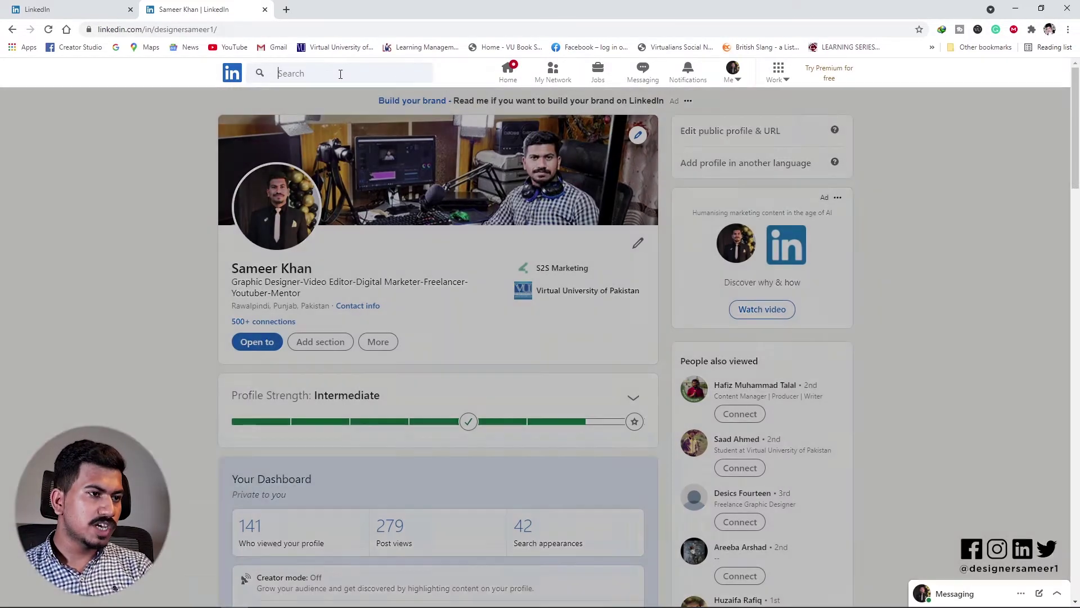
{"action": "type", "text": "digity"}
{"action": "key", "text": "BackSpace"}
{"action": "type", "text": "al ma"}
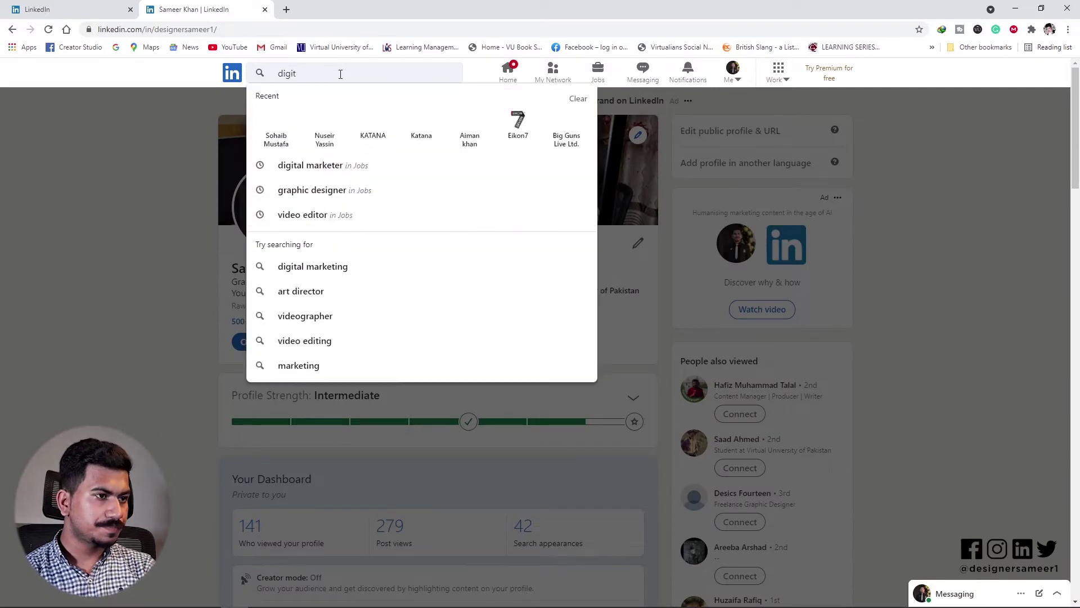
{"action": "type", "text": "rketer"}
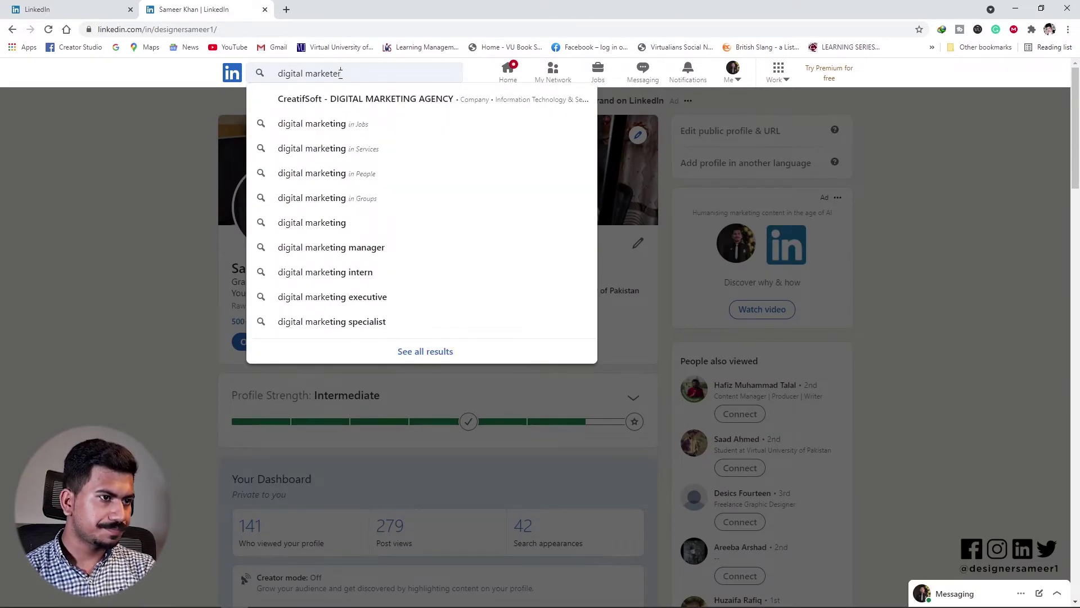
{"action": "key", "text": "Return"}
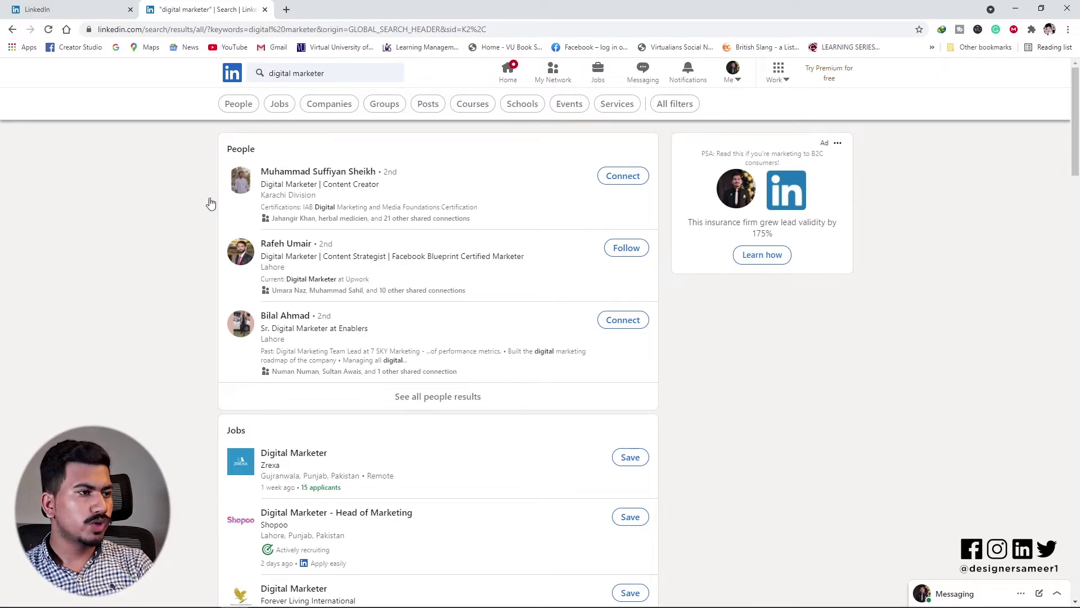
Return from the search results to your own profile and review the dashboard, Featured and Activity sections
{"action": "left_click", "coordinate": [10, 31]}
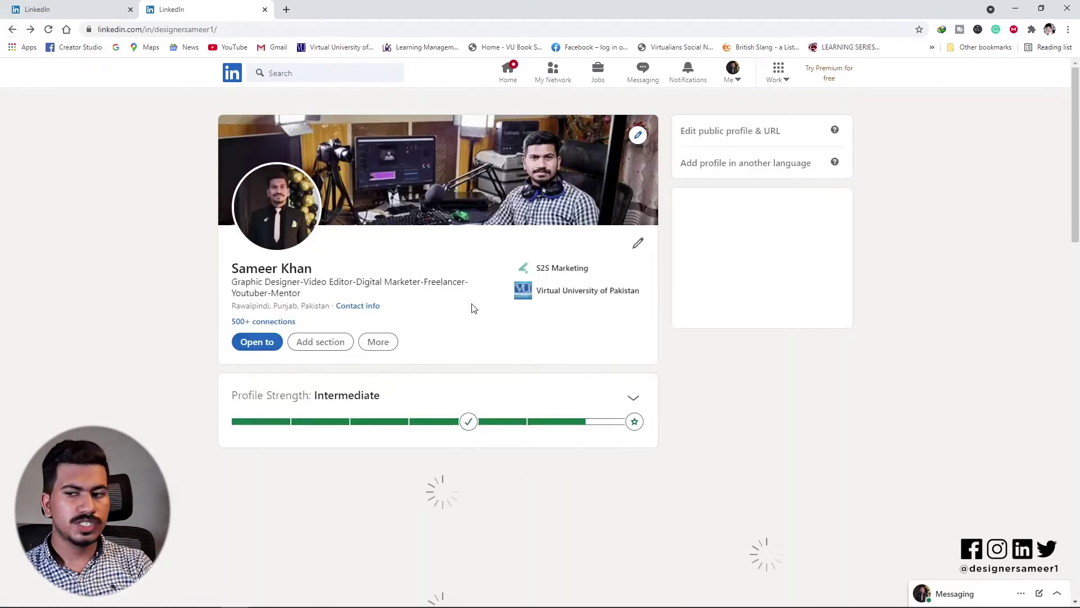
{"action": "scroll", "coordinate": [359, 478], "scroll_direction": "down", "scroll_amount": 3}
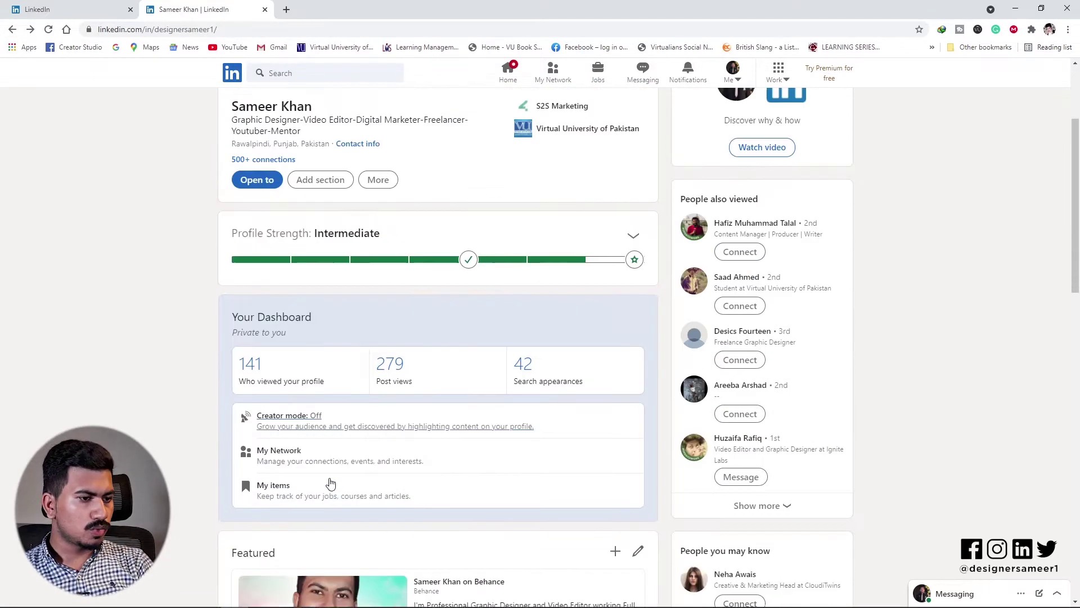
{"action": "scroll", "coordinate": [337, 419], "scroll_direction": "down", "scroll_amount": 6}
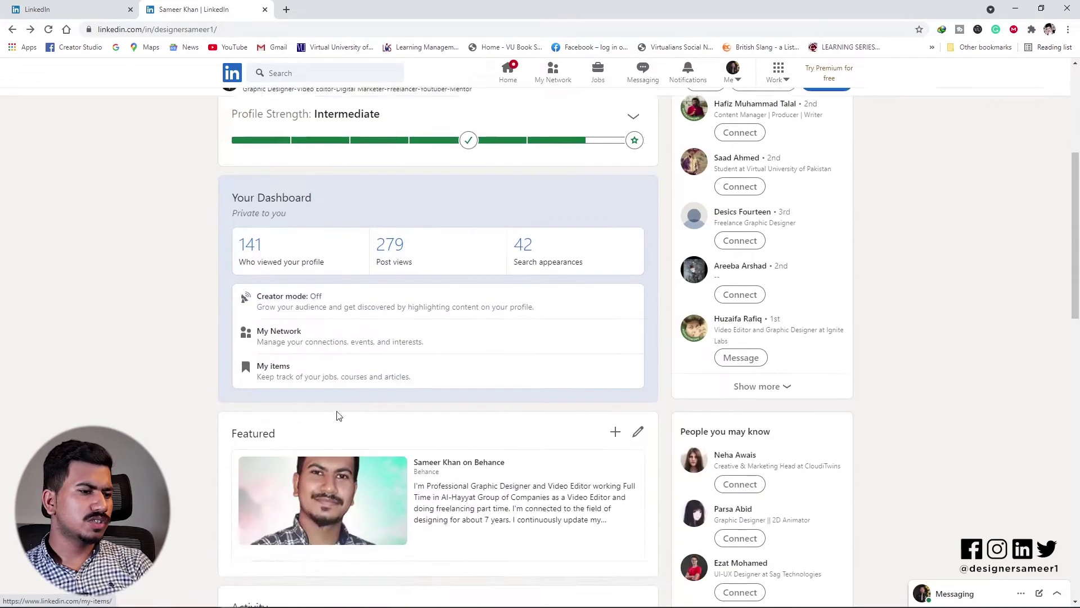
{"action": "scroll", "coordinate": [338, 414], "scroll_direction": "up", "scroll_amount": 3}
{"action": "scroll", "coordinate": [338, 405], "scroll_direction": "down", "scroll_amount": 2}
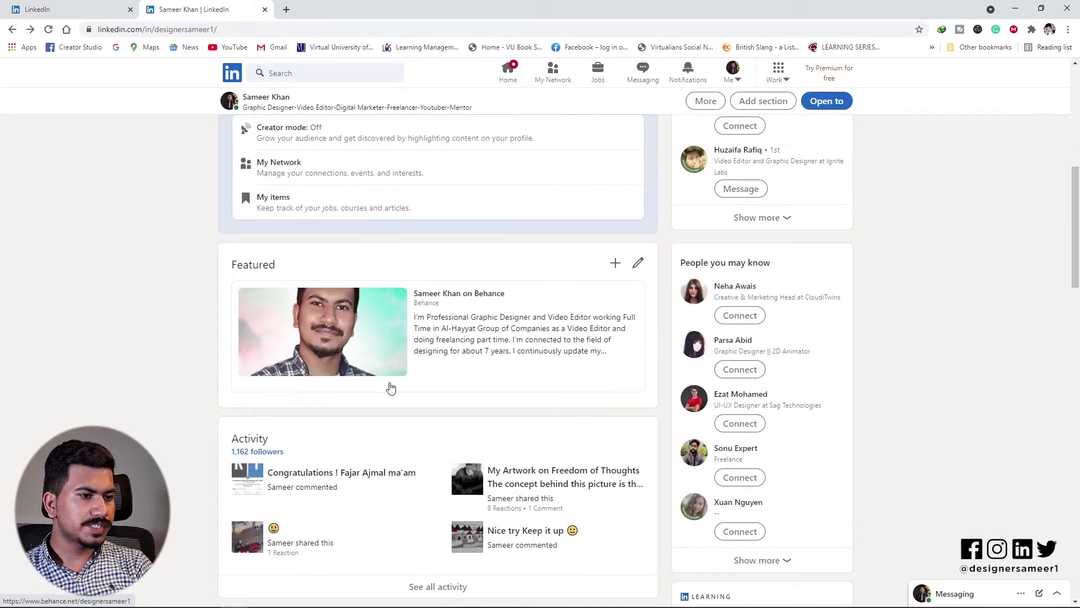
{"action": "scroll", "coordinate": [383, 382], "scroll_direction": "down", "scroll_amount": 3}
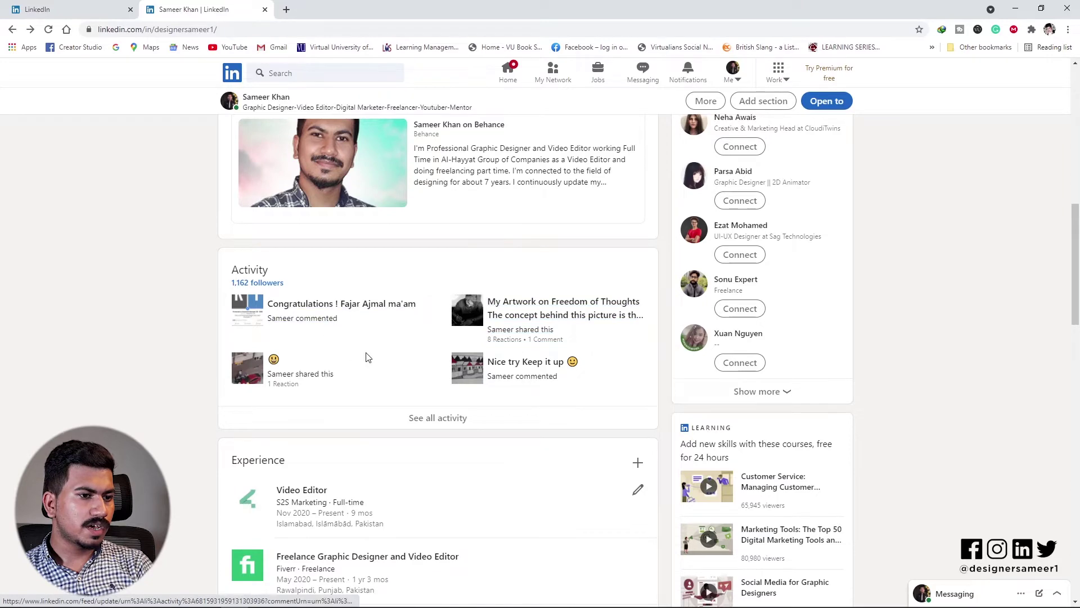
Review the positions listed in the Experience section of your own profile
{"action": "scroll", "coordinate": [365, 357], "scroll_direction": "down", "scroll_amount": 4}
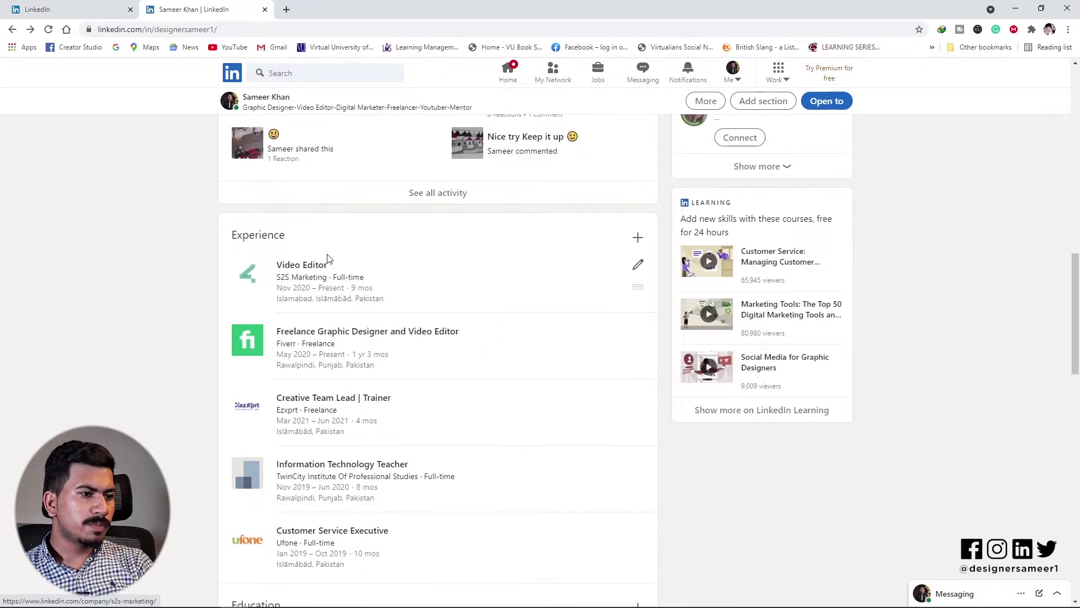
{"action": "scroll", "coordinate": [308, 398], "scroll_direction": "down", "scroll_amount": 1}
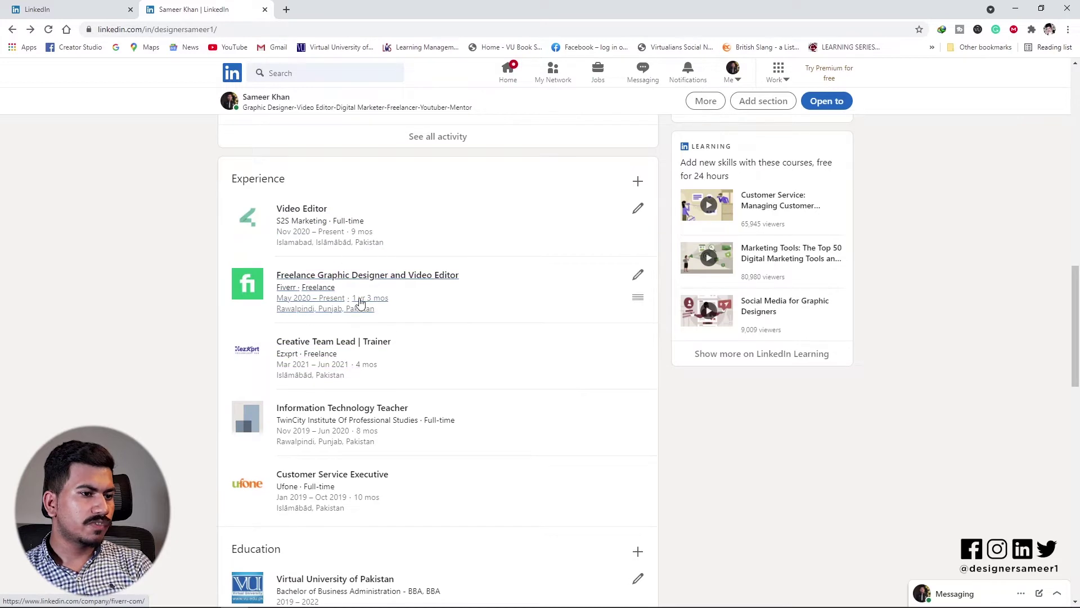
{"action": "scroll", "coordinate": [361, 302], "scroll_direction": "down", "scroll_amount": 2}
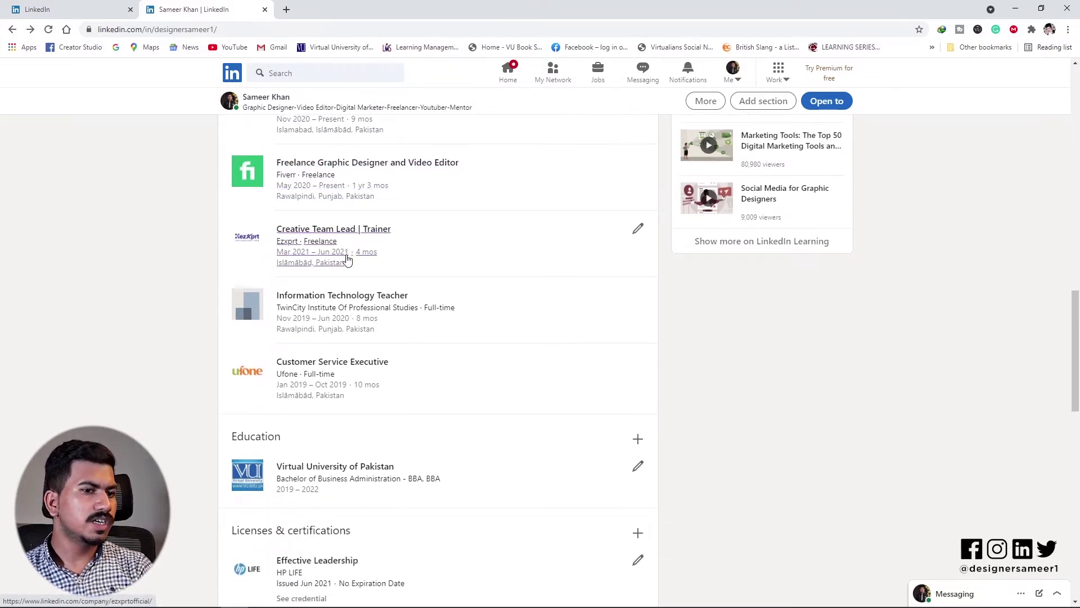
Expand the full list of licenses and certifications on your own profile and look through its entries
{"action": "scroll", "coordinate": [347, 259], "scroll_direction": "down", "scroll_amount": 7}
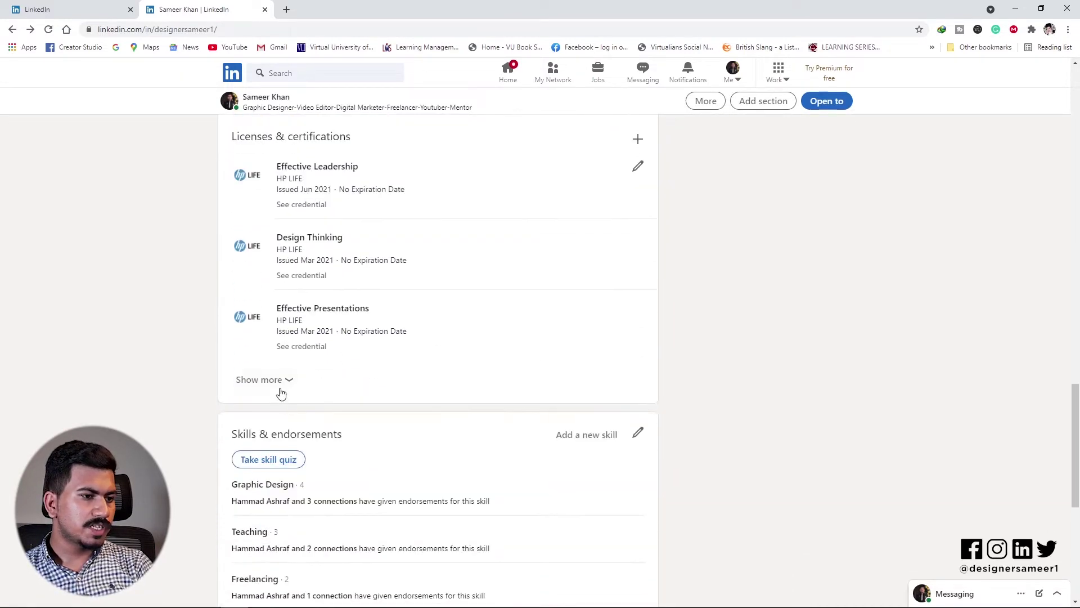
{"action": "left_click", "coordinate": [270, 380]}
{"action": "scroll", "coordinate": [297, 388], "scroll_direction": "up", "scroll_amount": 3}
{"action": "scroll", "coordinate": [298, 388], "scroll_direction": "down", "scroll_amount": 9}
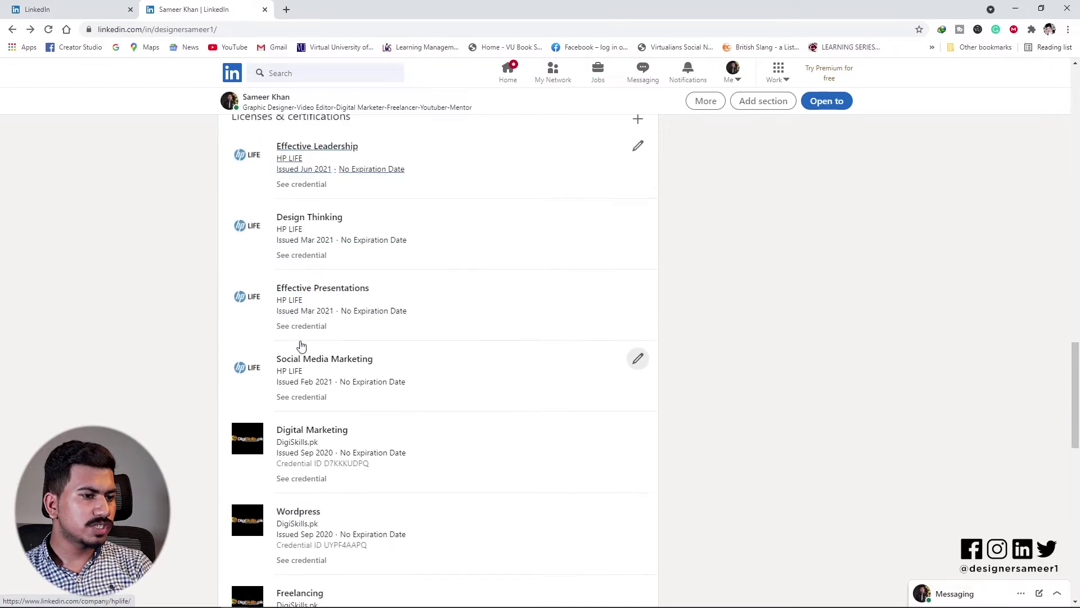
{"action": "scroll", "coordinate": [425, 444], "scroll_direction": "down", "scroll_amount": 4}
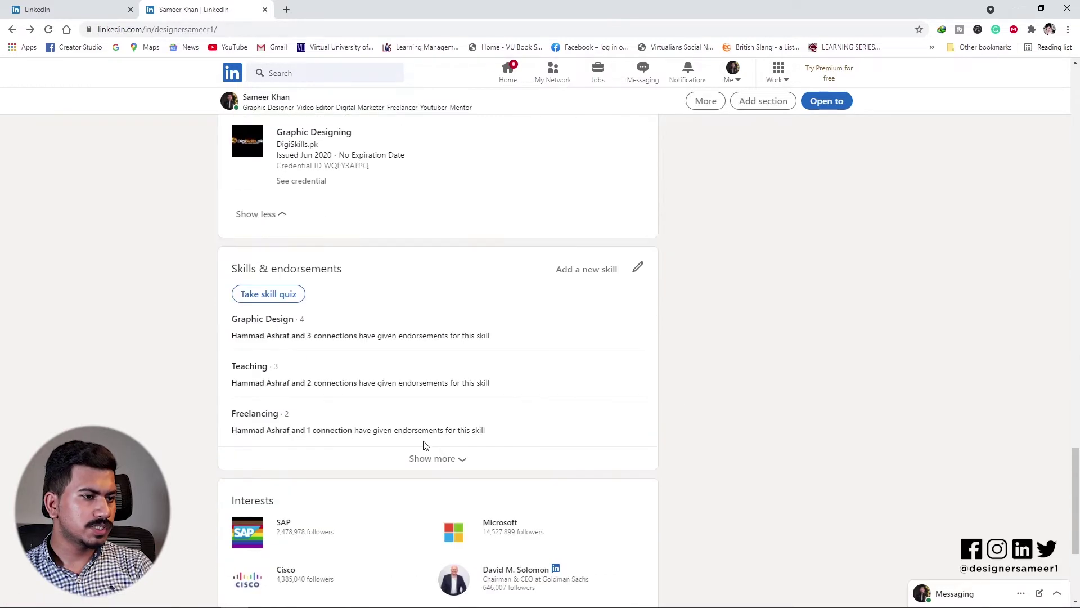
{"action": "scroll", "coordinate": [423, 430], "scroll_direction": "up", "scroll_amount": 9}
{"action": "scroll", "coordinate": [325, 417], "scroll_direction": "down", "scroll_amount": 1}
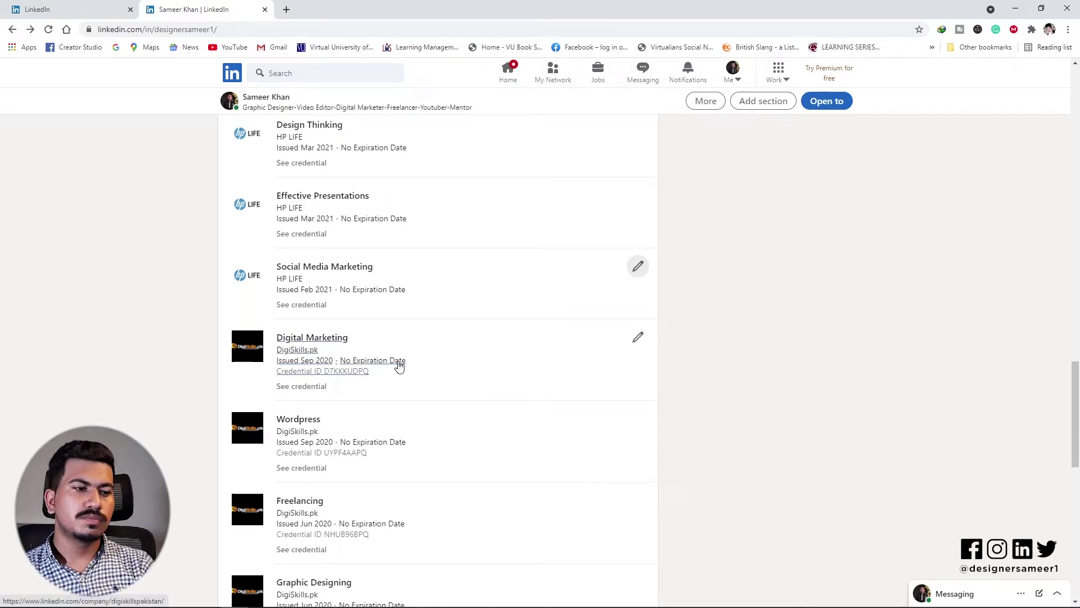
{"action": "scroll", "coordinate": [400, 364], "scroll_direction": "down", "scroll_amount": 4}
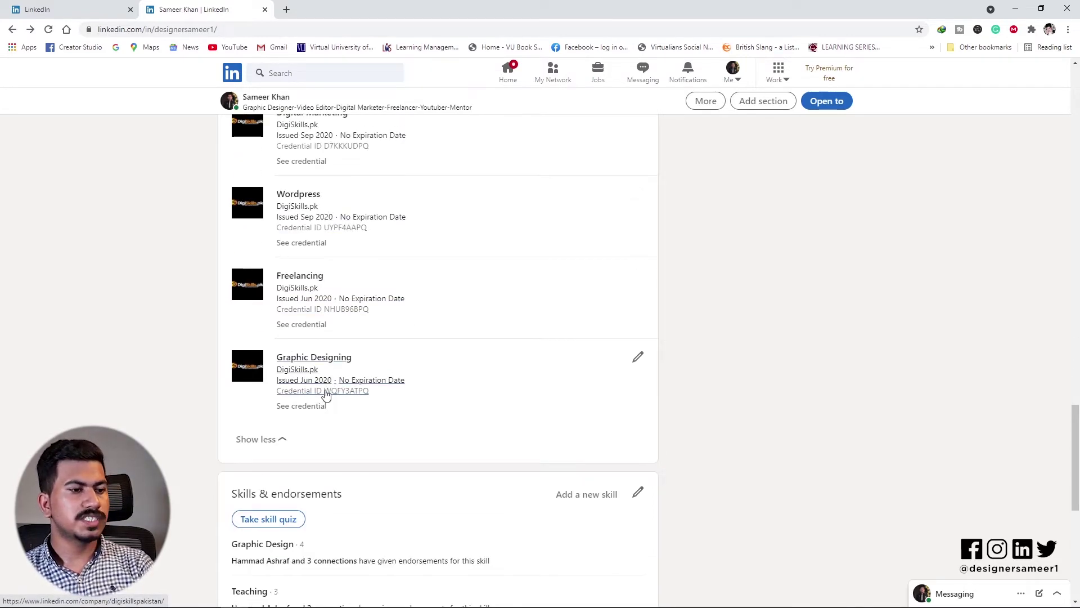
Examine the Skills & endorsements and Interests sections at the end of your own profile
{"action": "scroll", "coordinate": [323, 396], "scroll_direction": "up", "scroll_amount": 1}
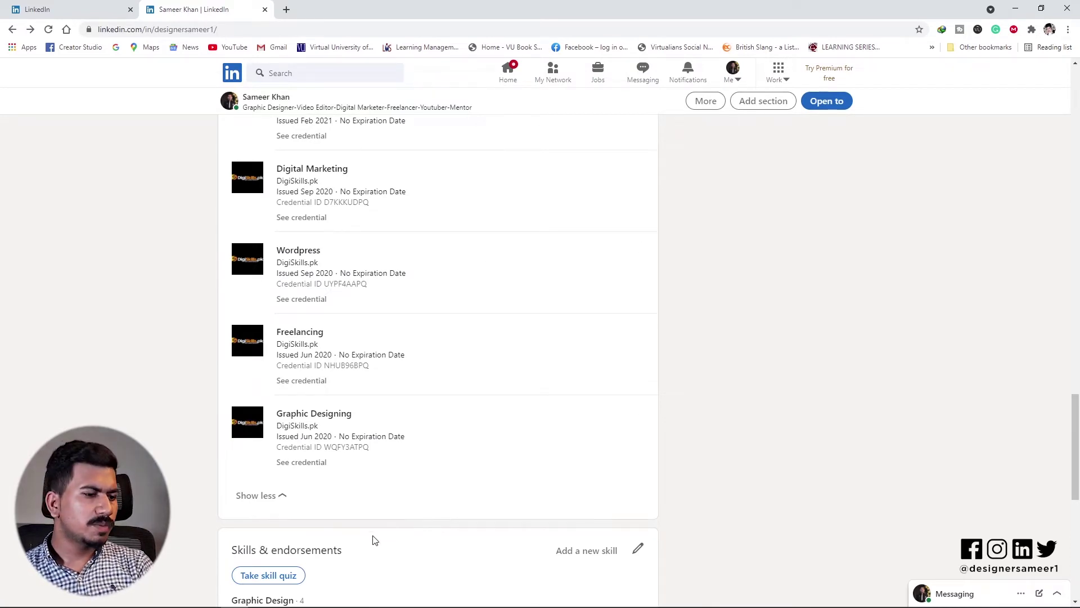
{"action": "scroll", "coordinate": [375, 540], "scroll_direction": "down", "scroll_amount": 5}
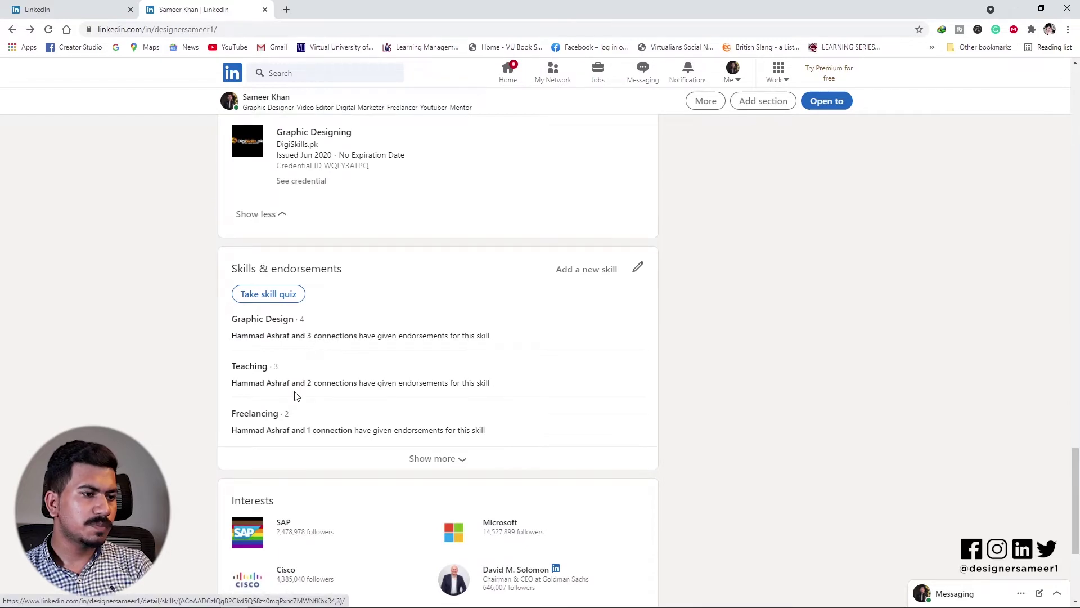
{"action": "scroll", "coordinate": [346, 400], "scroll_direction": "down", "scroll_amount": 3}
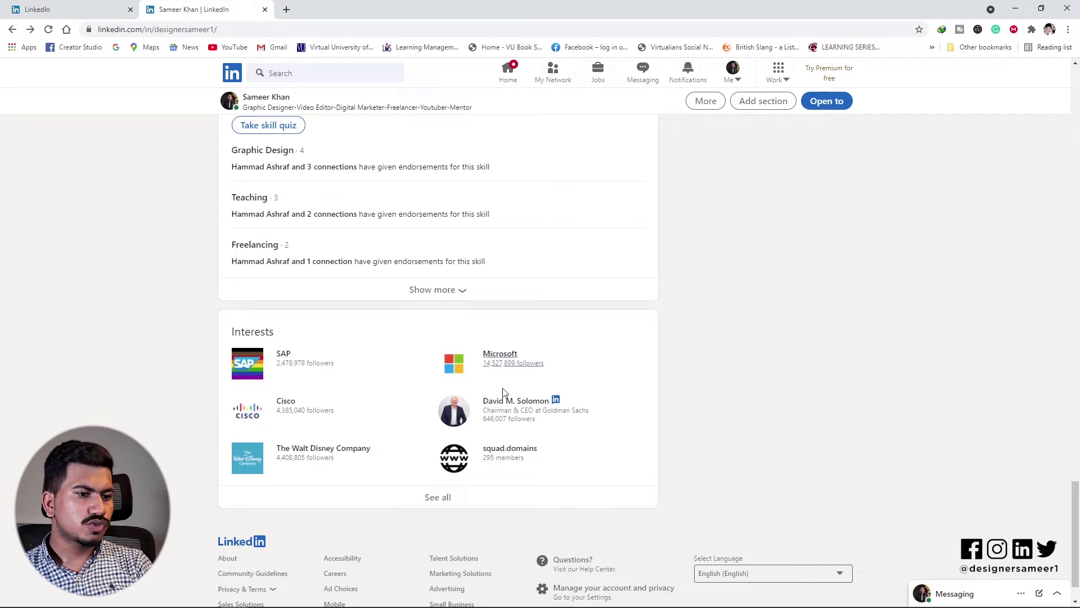
Leave your own profile and open the Jobs page
{"action": "scroll", "coordinate": [591, 434], "scroll_direction": "up", "scroll_amount": 2}
{"action": "scroll", "coordinate": [619, 459], "scroll_direction": "up", "scroll_amount": 20}
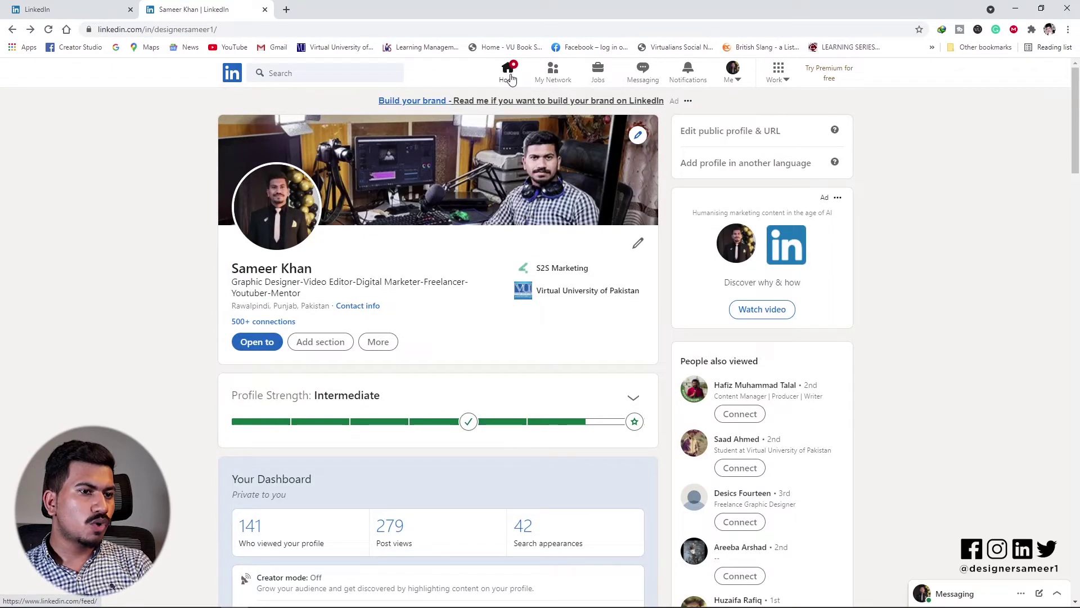
{"action": "left_click", "coordinate": [598, 72]}
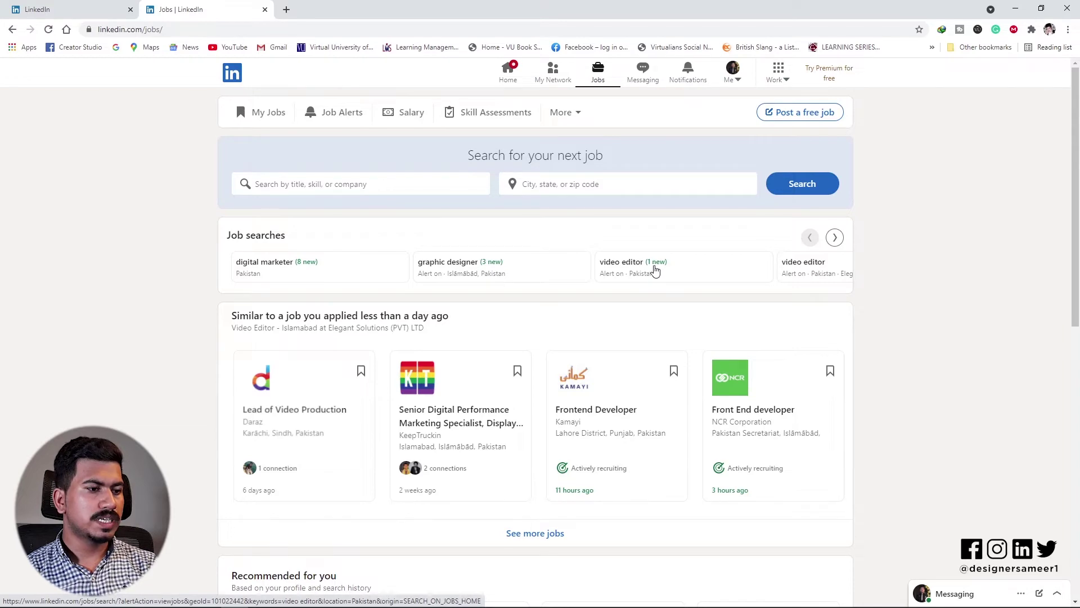
Look through the job suggestions on the Jobs page, including the similar-job and Recommended for you sections
{"action": "scroll", "coordinate": [656, 270], "scroll_direction": "down", "scroll_amount": 3}
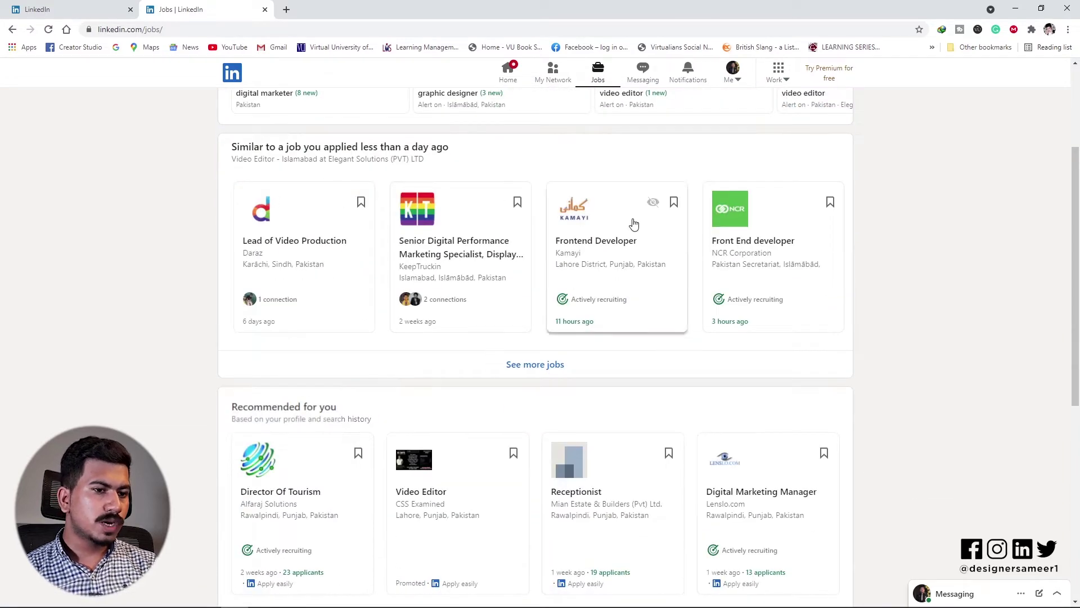
{"action": "scroll", "coordinate": [342, 488], "scroll_direction": "down", "scroll_amount": 3}
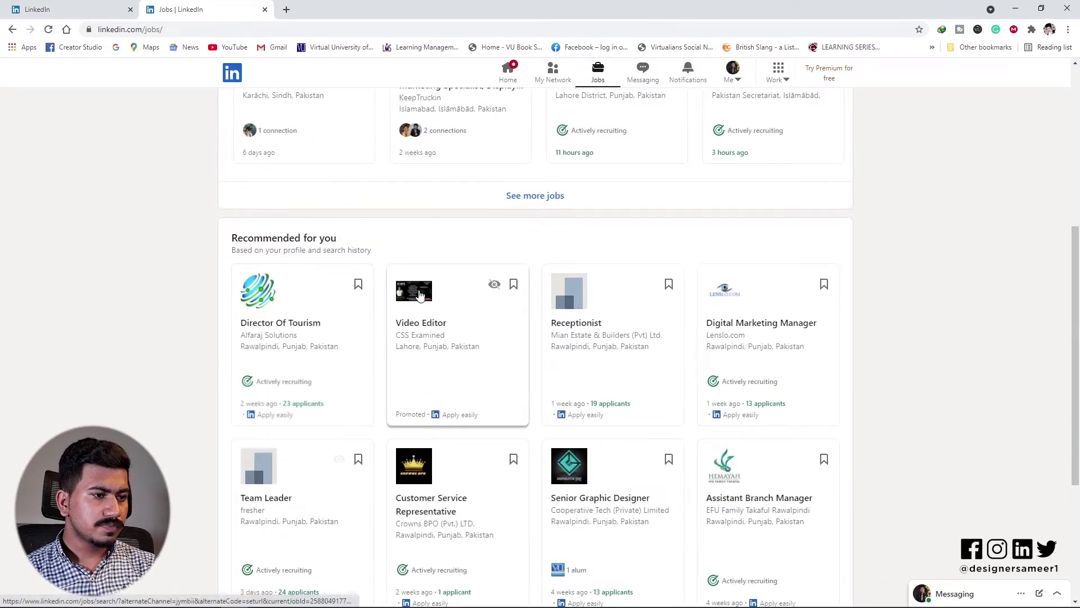
{"action": "scroll", "coordinate": [420, 295], "scroll_direction": "down", "scroll_amount": 7}
{"action": "scroll", "coordinate": [436, 450], "scroll_direction": "up", "scroll_amount": 12}
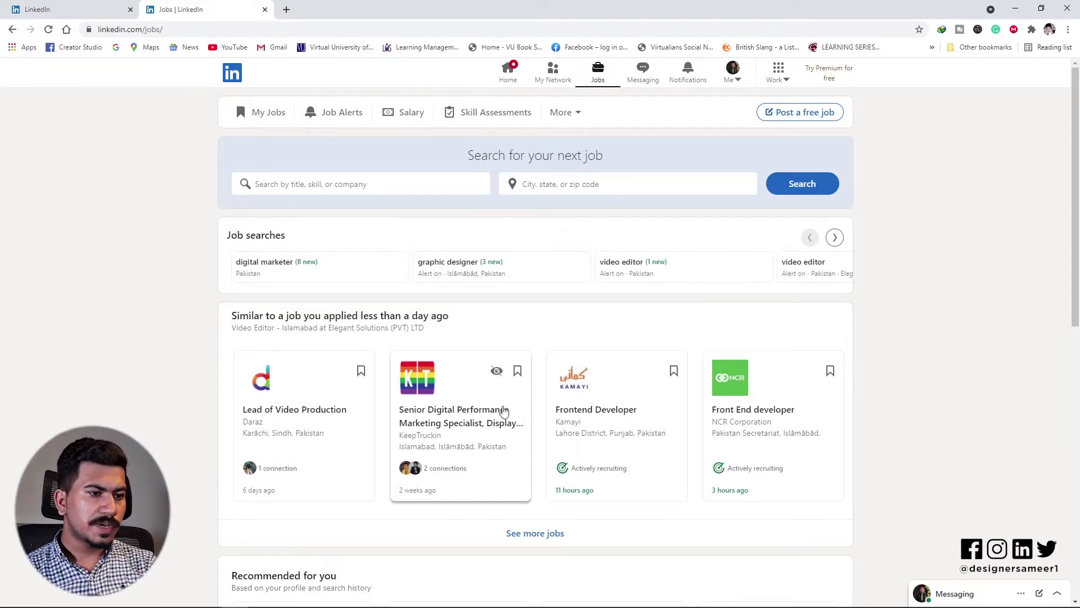
Open the Lead of Video Production job at Daraz and skim the list of similar jobs
{"action": "scroll", "coordinate": [393, 434], "scroll_direction": "down", "scroll_amount": 1}
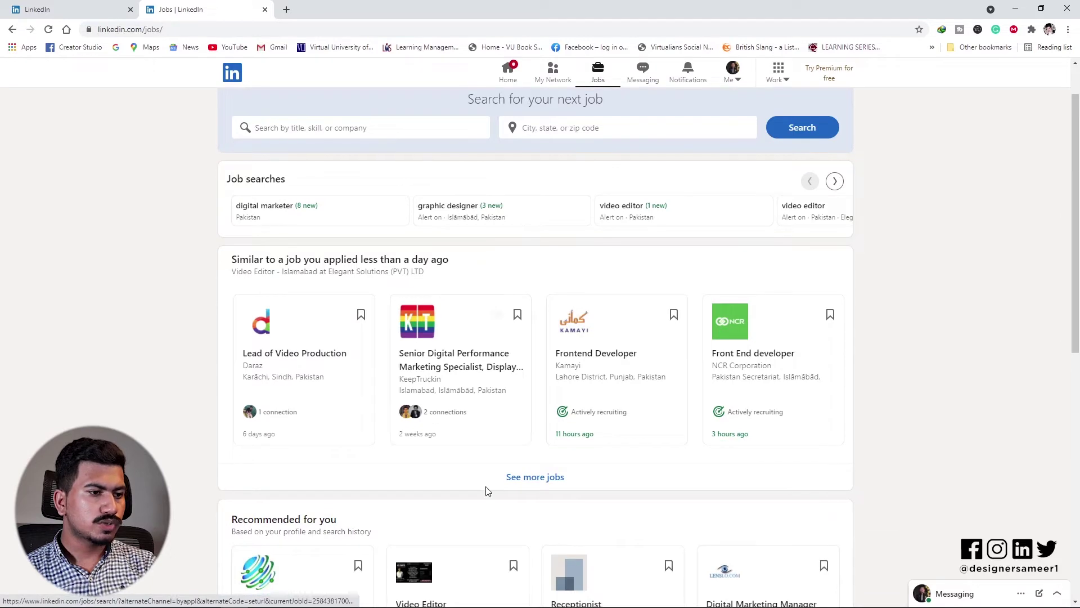
{"action": "left_click", "coordinate": [301, 366]}
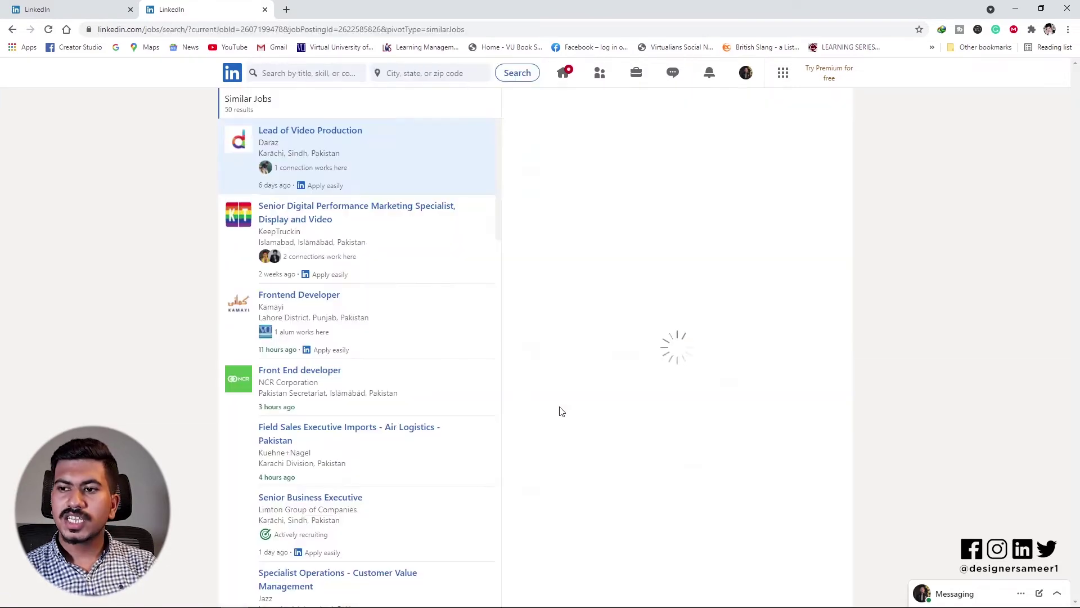
{"action": "scroll", "coordinate": [360, 394], "scroll_direction": "down", "scroll_amount": 4}
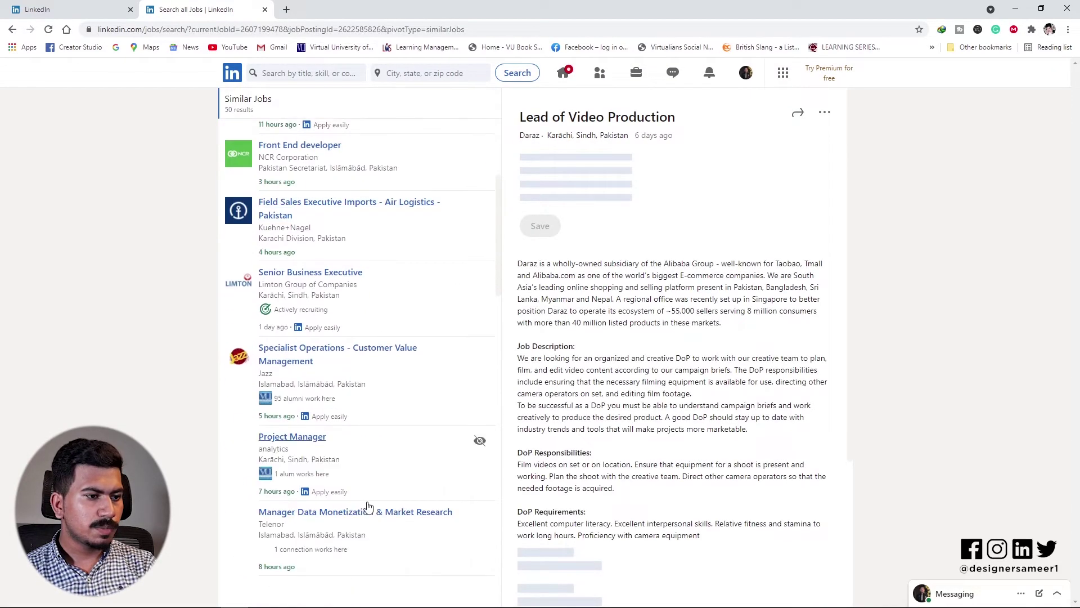
{"action": "scroll", "coordinate": [369, 489], "scroll_direction": "up", "scroll_amount": 4}
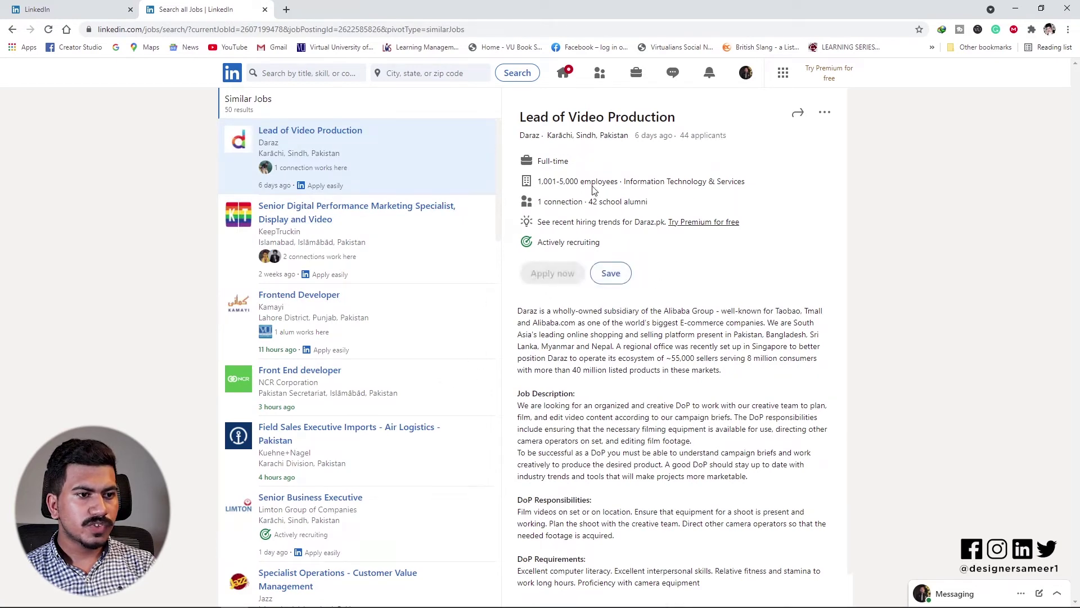
Examine the Daraz job's summary details: employment type, applicant count, posting date, location, company size and recruiting status
{"action": "left_click_drag", "start_coordinate": [538, 164], "coordinate": [591, 164]}
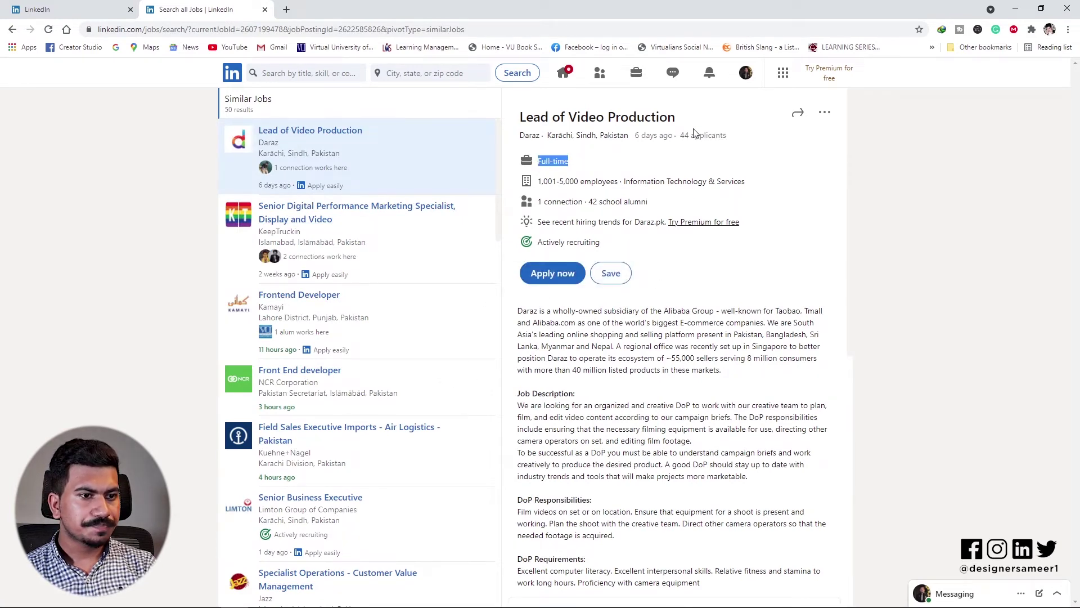
{"action": "left_click_drag", "start_coordinate": [681, 137], "coordinate": [739, 143]}
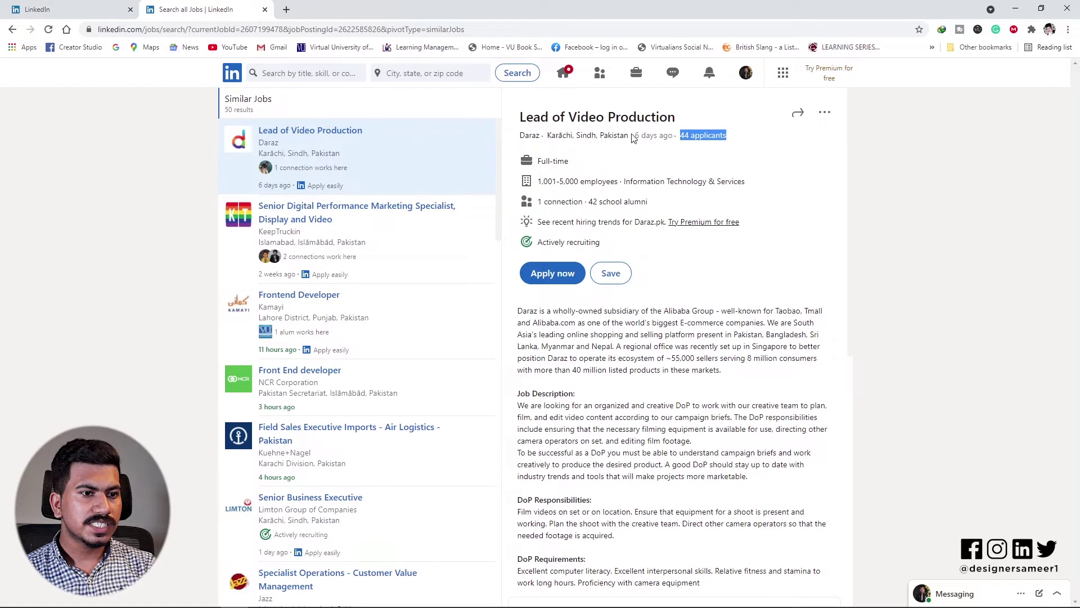
{"action": "left_click_drag", "start_coordinate": [632, 135], "coordinate": [670, 135]}
{"action": "left_click", "coordinate": [676, 166]}
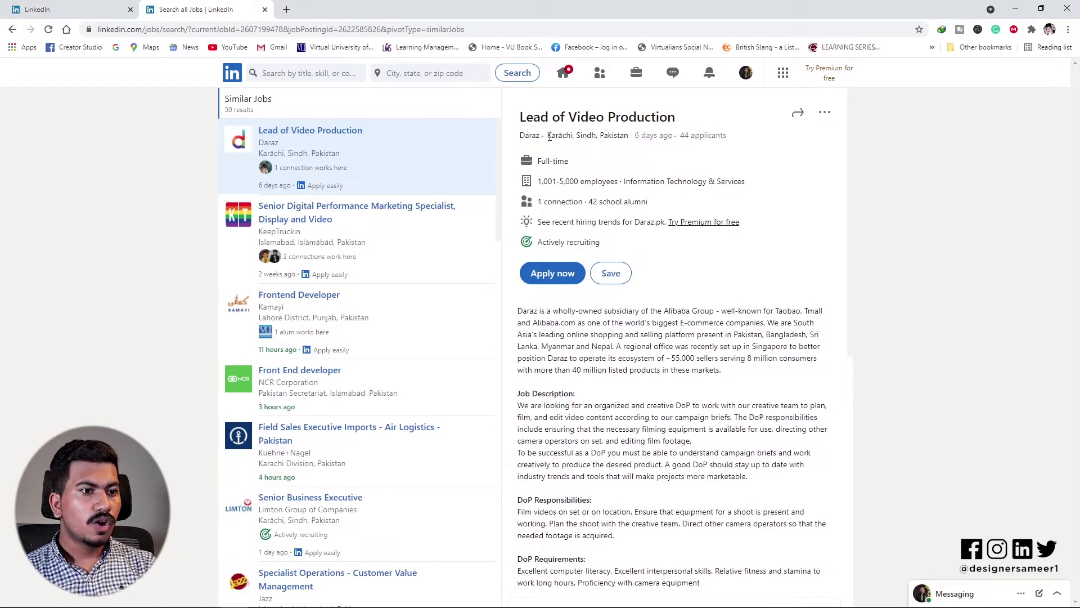
{"action": "left_click_drag", "start_coordinate": [560, 137], "coordinate": [594, 137]}
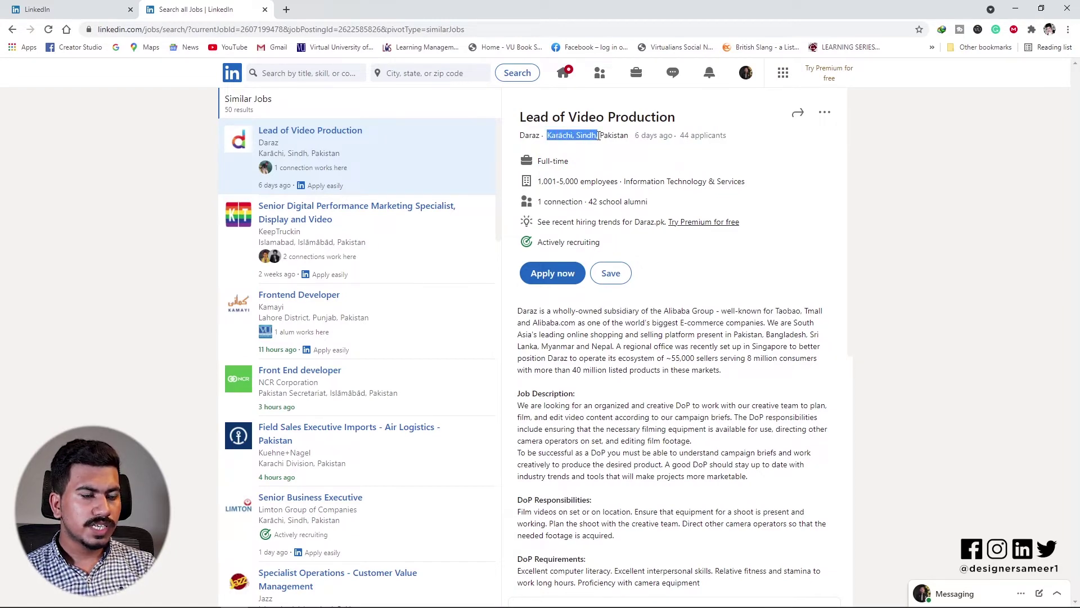
{"action": "left_click", "coordinate": [598, 151]}
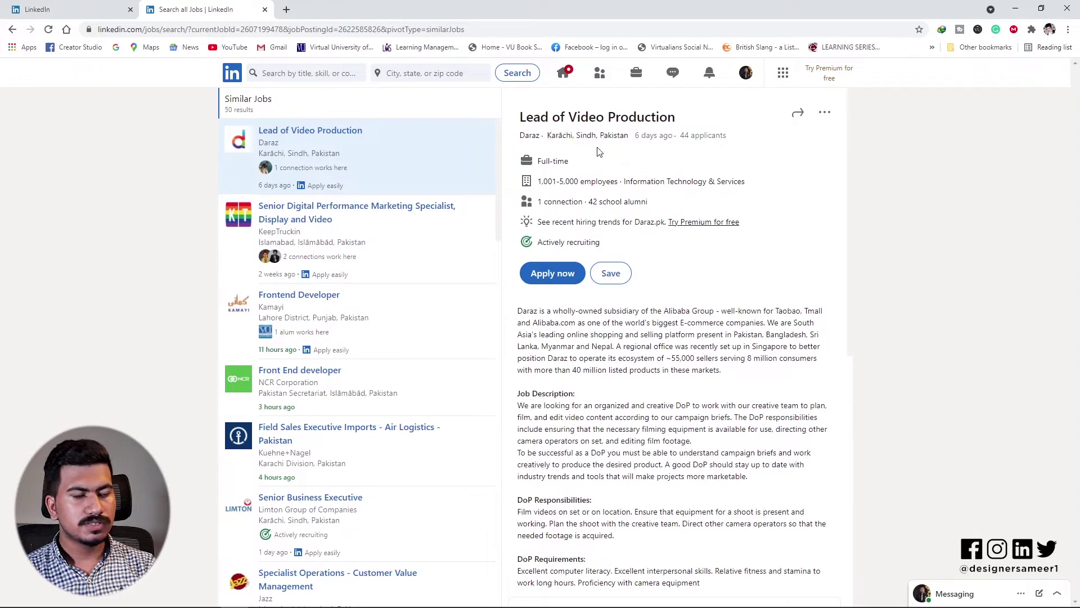
{"action": "double_click", "coordinate": [586, 135]}
{"action": "left_click", "coordinate": [657, 158]}
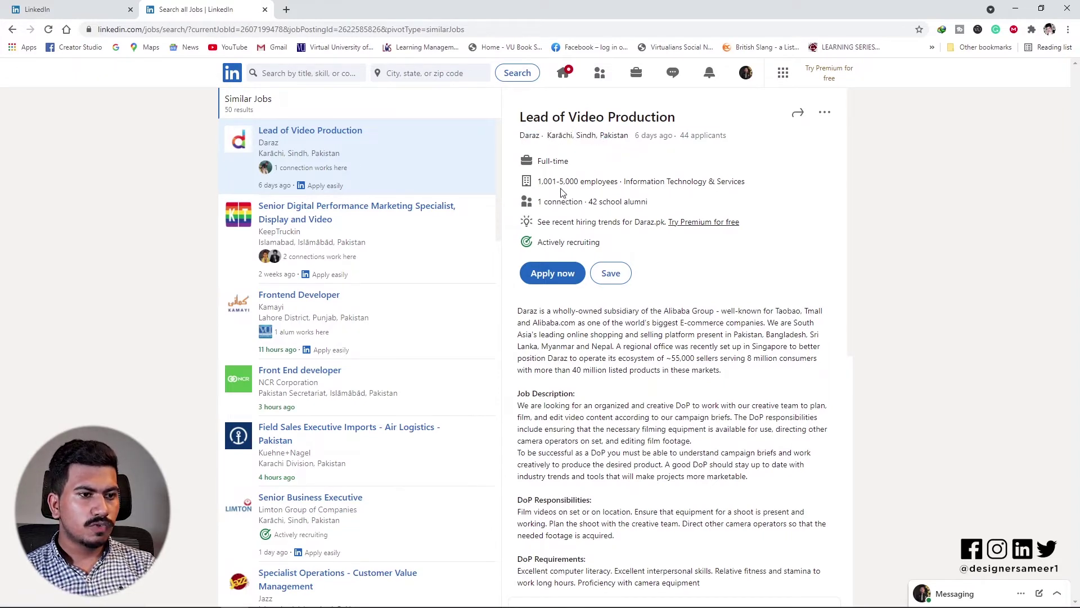
{"action": "left_click_drag", "start_coordinate": [539, 183], "coordinate": [633, 179]}
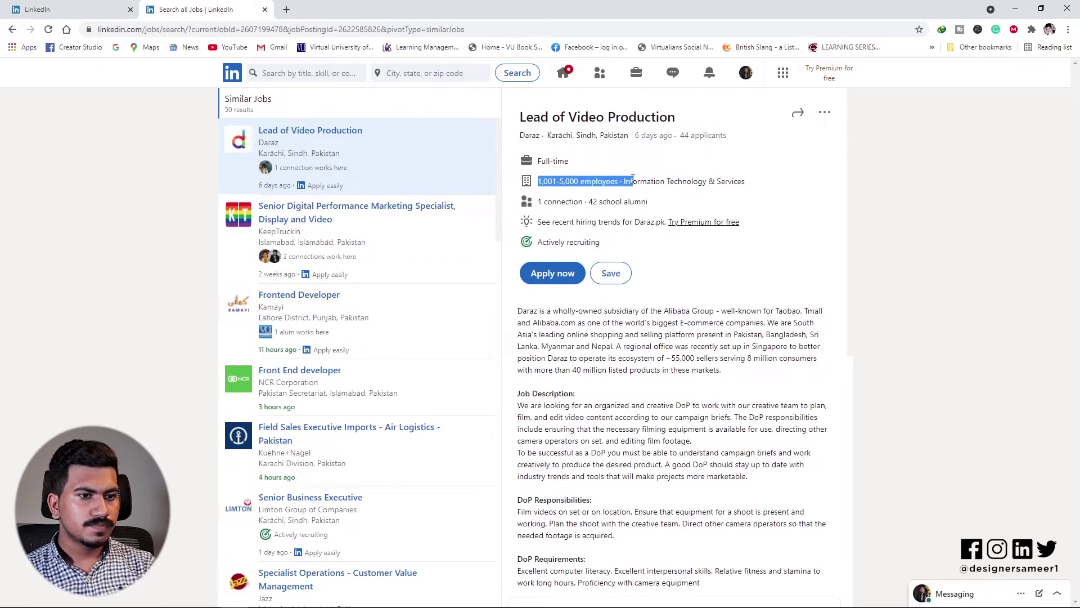
{"action": "left_click", "coordinate": [708, 202]}
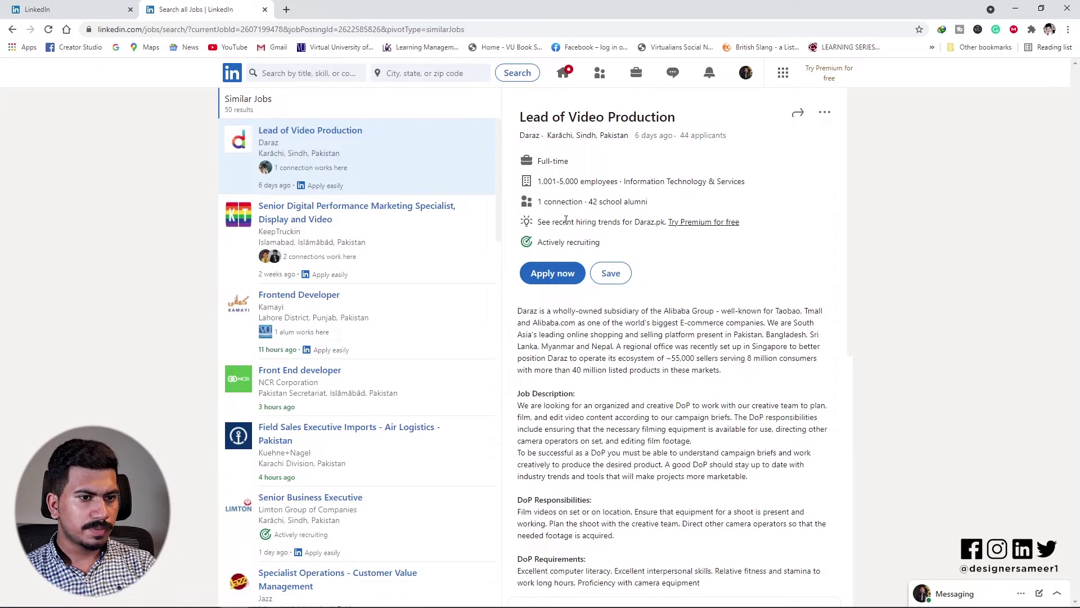
{"action": "left_click_drag", "start_coordinate": [539, 242], "coordinate": [632, 244]}
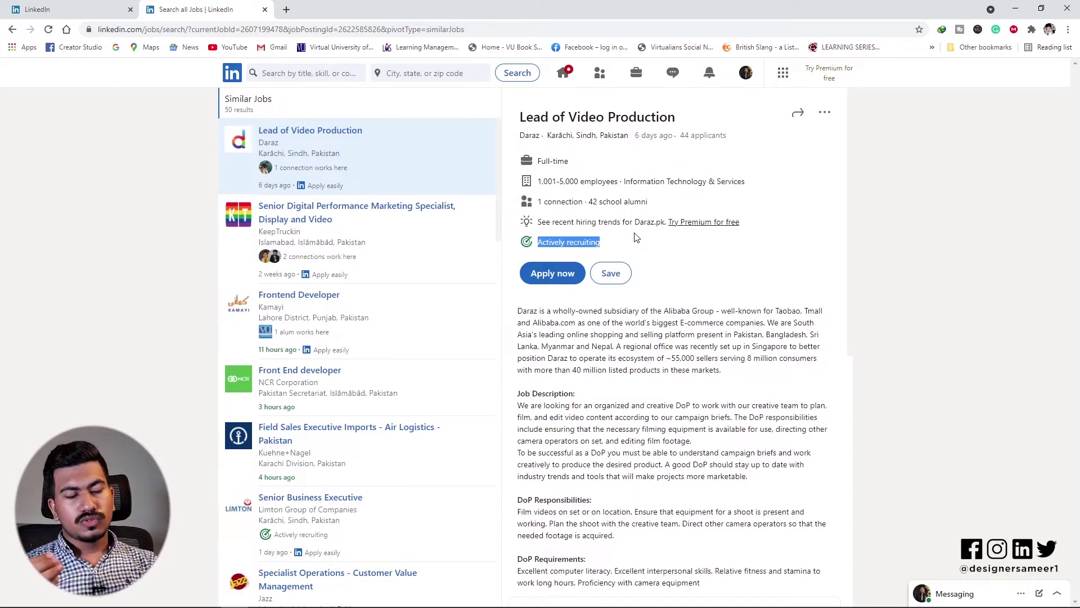
Review the Daraz posting's company introduction, Job Description and DoP Responsibilities text
{"action": "scroll", "coordinate": [637, 236], "scroll_direction": "down", "scroll_amount": 2}
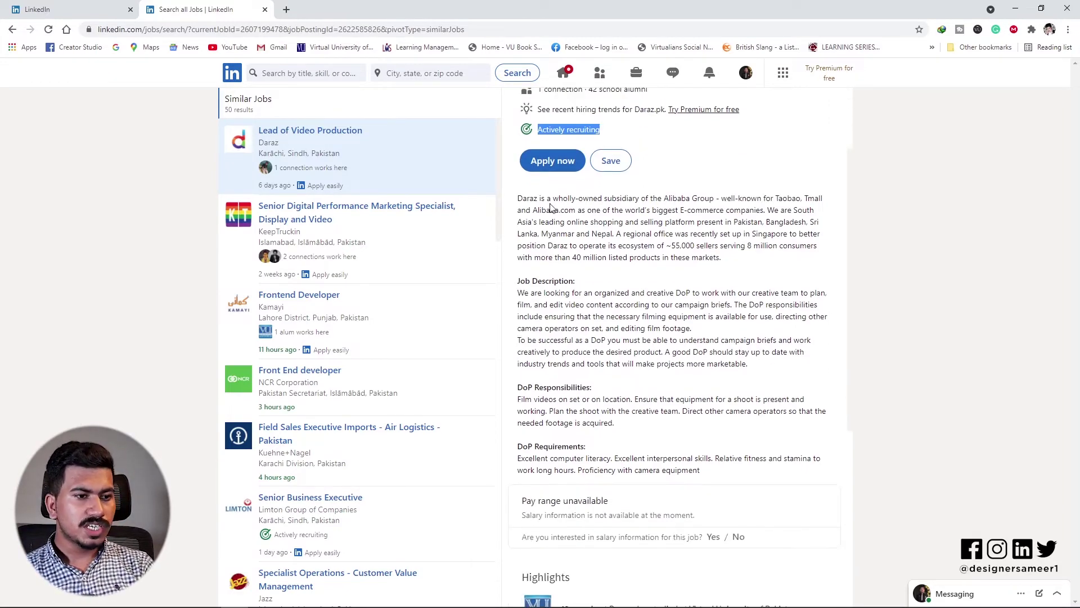
{"action": "left_click_drag", "start_coordinate": [522, 198], "coordinate": [634, 294]}
{"action": "left_click", "coordinate": [550, 276]}
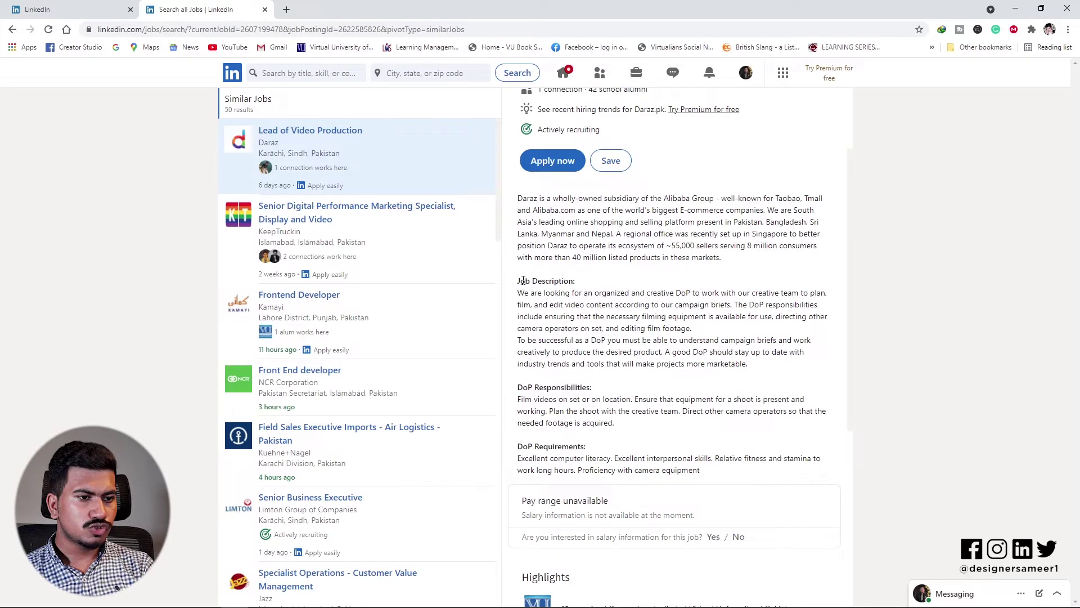
{"action": "left_click_drag", "start_coordinate": [524, 280], "coordinate": [592, 278]}
{"action": "left_click_drag", "start_coordinate": [518, 387], "coordinate": [615, 382]}
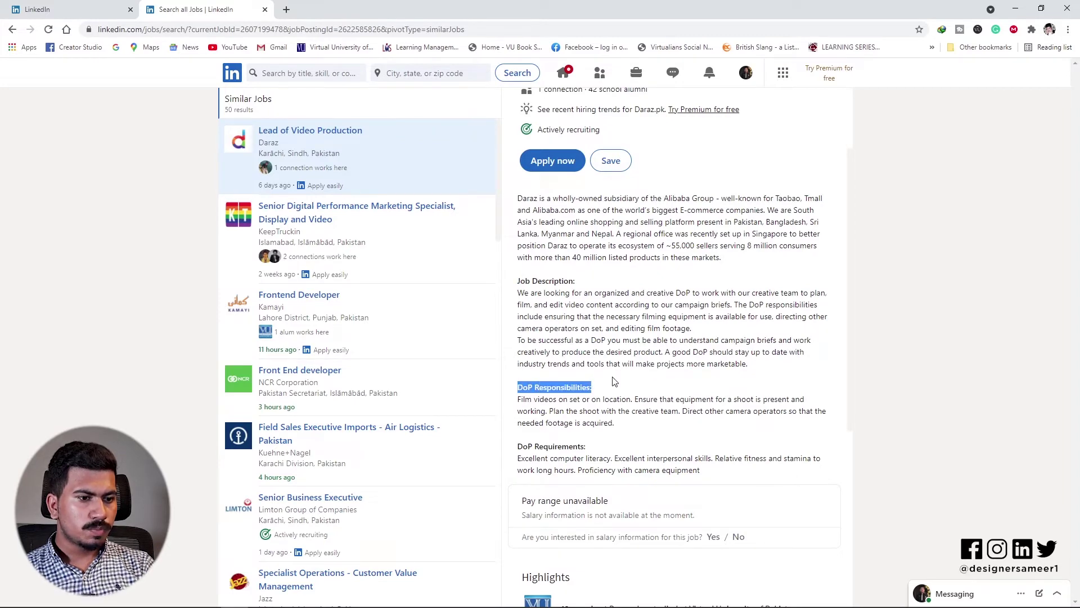
Check the posting's Highlights and About the company sections, and open the Daraz company page from there
{"action": "scroll", "coordinate": [572, 465], "scroll_direction": "down", "scroll_amount": 3}
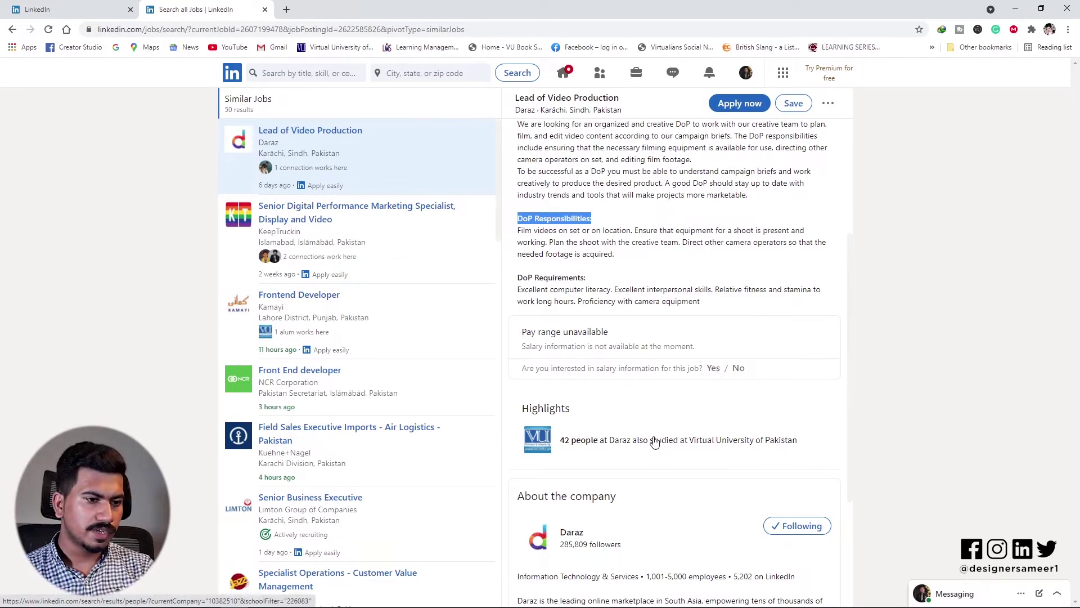
{"action": "scroll", "coordinate": [654, 443], "scroll_direction": "down", "scroll_amount": 2}
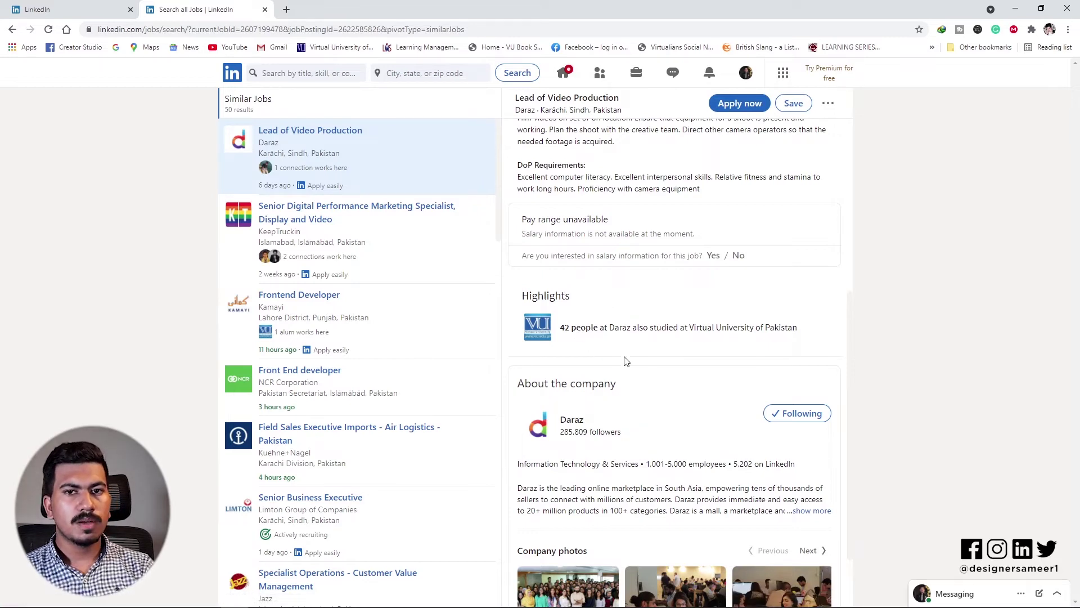
{"action": "scroll", "coordinate": [626, 360], "scroll_direction": "down", "scroll_amount": 2}
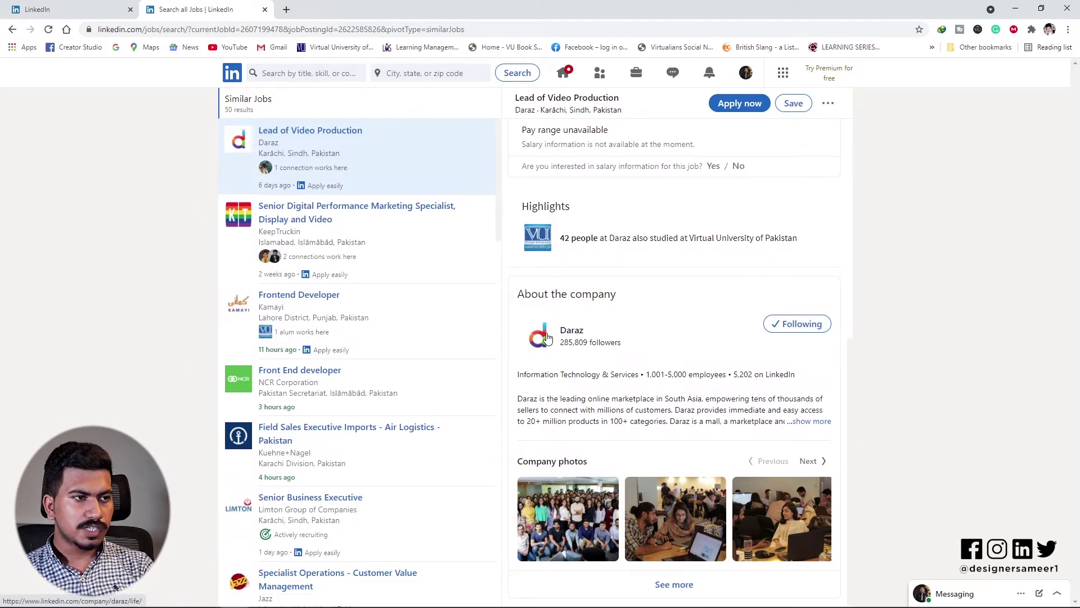
{"action": "left_click", "coordinate": [567, 332]}
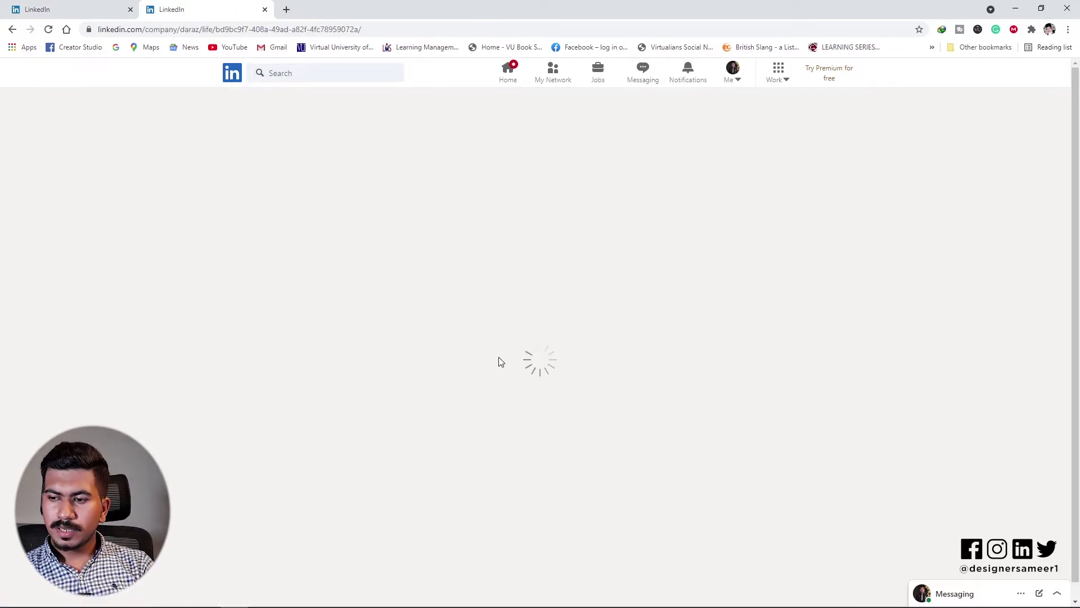
Examine the Daraz Life page, covering its management team, company videos, photos, employee articles and testimonials
{"action": "scroll", "coordinate": [323, 389], "scroll_direction": "down", "scroll_amount": 15}
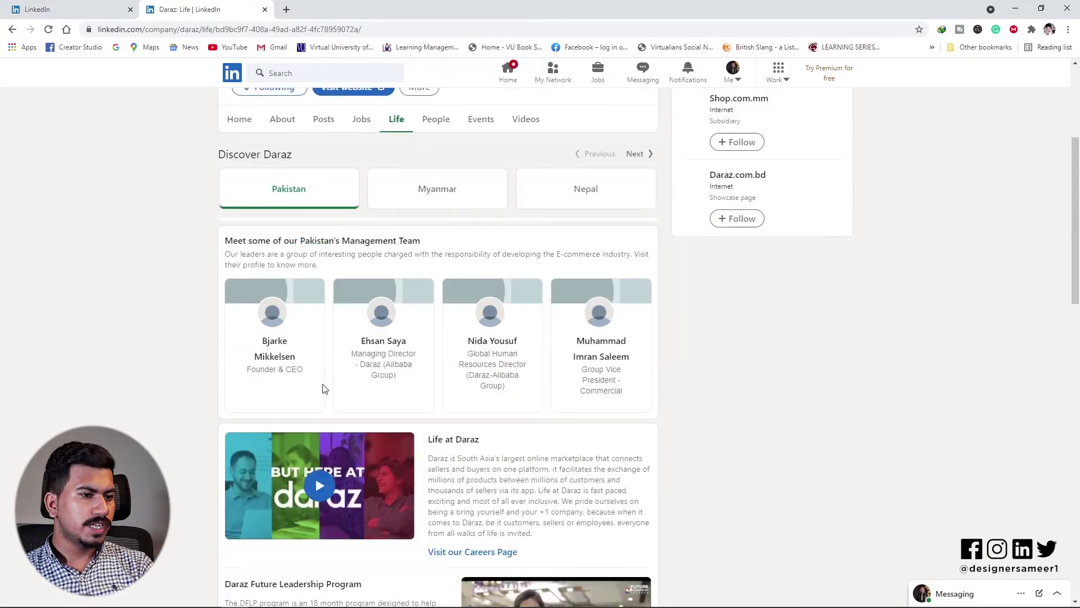
{"action": "scroll", "coordinate": [323, 389], "scroll_direction": "down", "scroll_amount": 5}
{"action": "scroll", "coordinate": [450, 470], "scroll_direction": "up", "scroll_amount": 20}
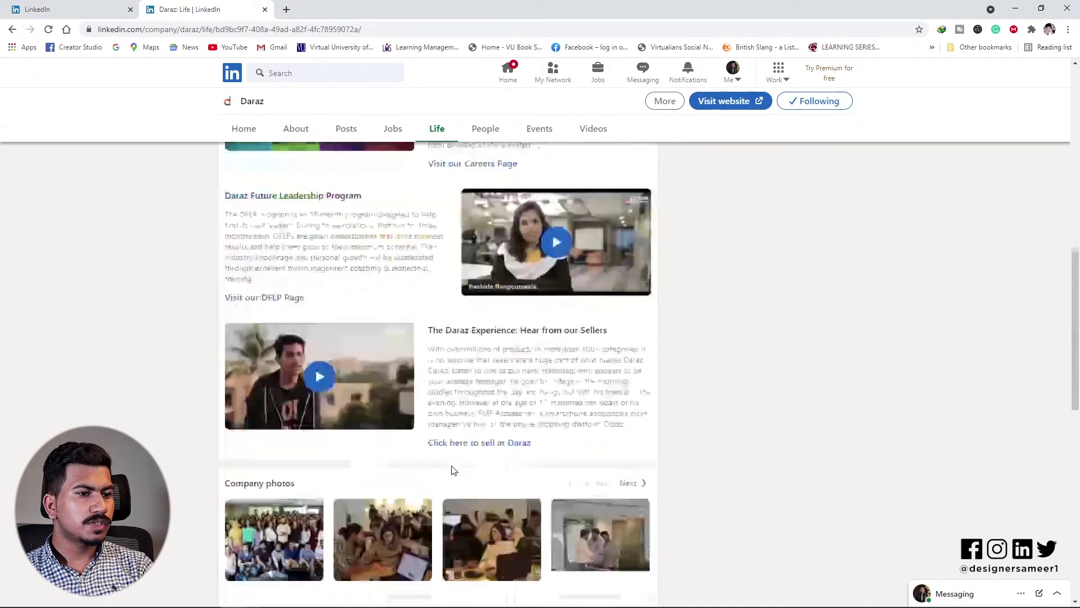
{"action": "scroll", "coordinate": [457, 453], "scroll_direction": "down", "scroll_amount": 10}
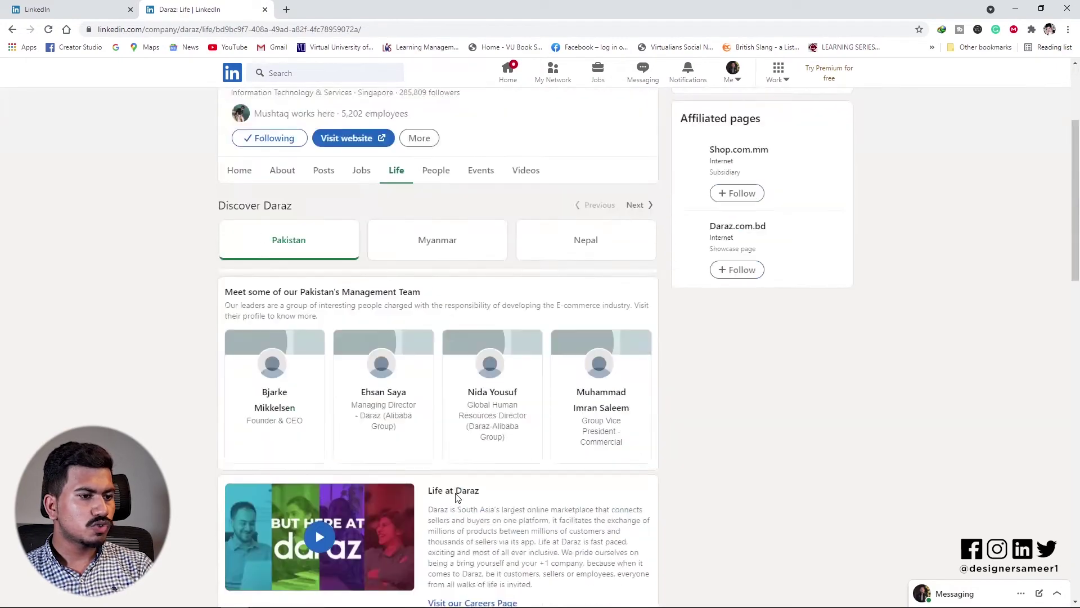
{"action": "scroll", "coordinate": [460, 457], "scroll_direction": "up", "scroll_amount": 4}
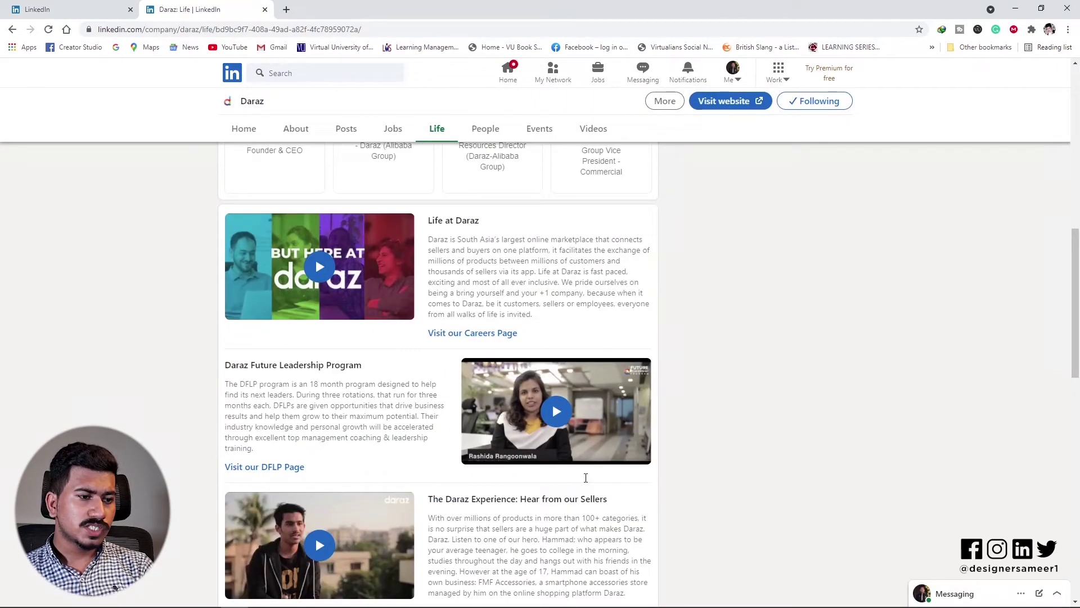
{"action": "scroll", "coordinate": [505, 372], "scroll_direction": "down", "scroll_amount": 15}
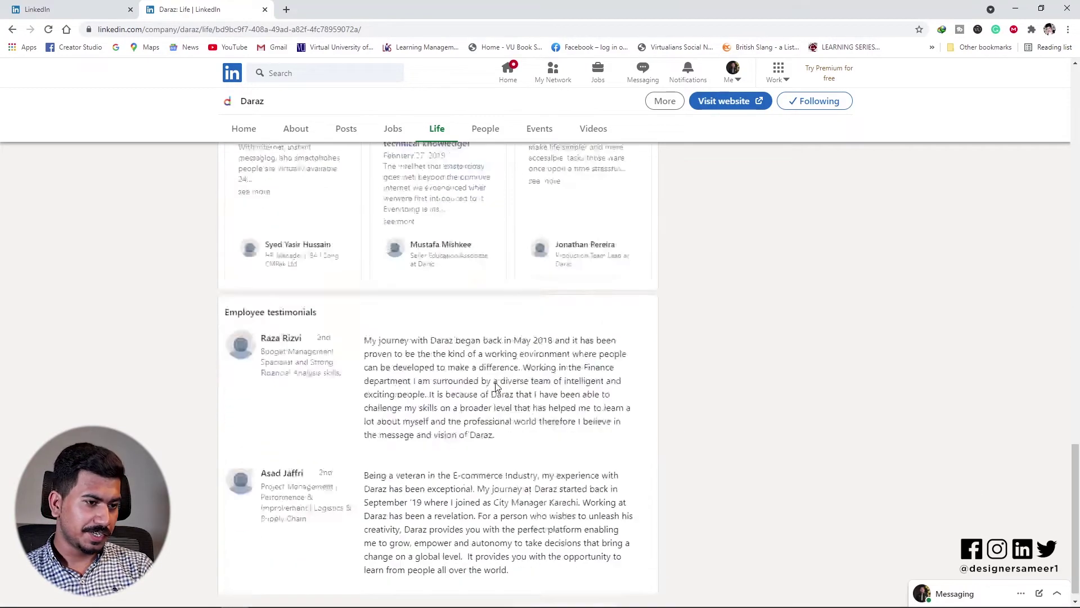
{"action": "scroll", "coordinate": [474, 429], "scroll_direction": "up", "scroll_amount": 7}
{"action": "scroll", "coordinate": [475, 429], "scroll_direction": "up", "scroll_amount": 8}
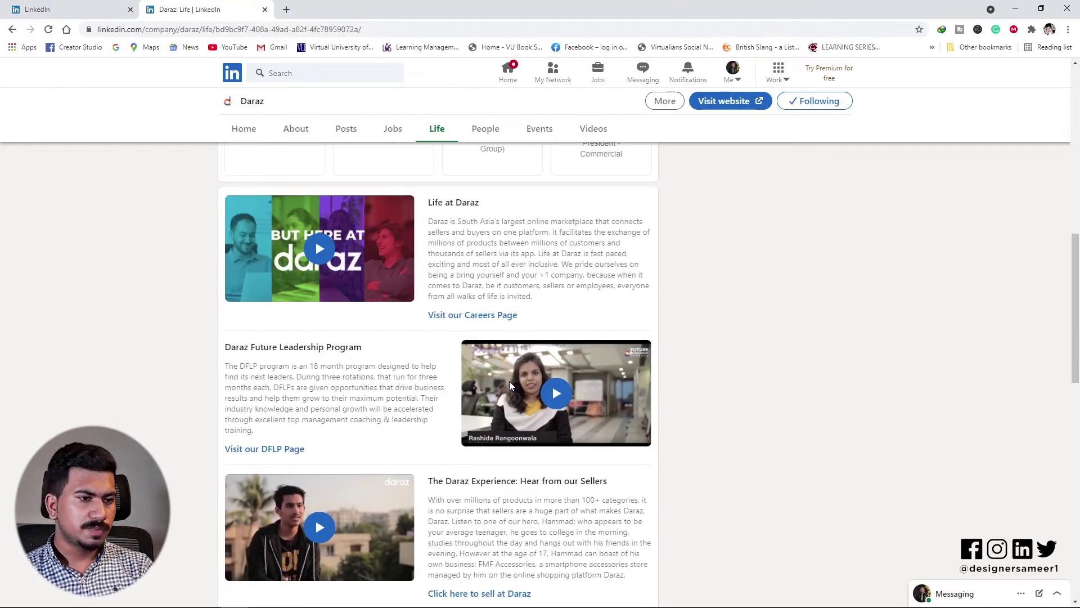
{"action": "scroll", "coordinate": [507, 377], "scroll_direction": "up", "scroll_amount": 4}
{"action": "scroll", "coordinate": [489, 393], "scroll_direction": "down", "scroll_amount": 18}
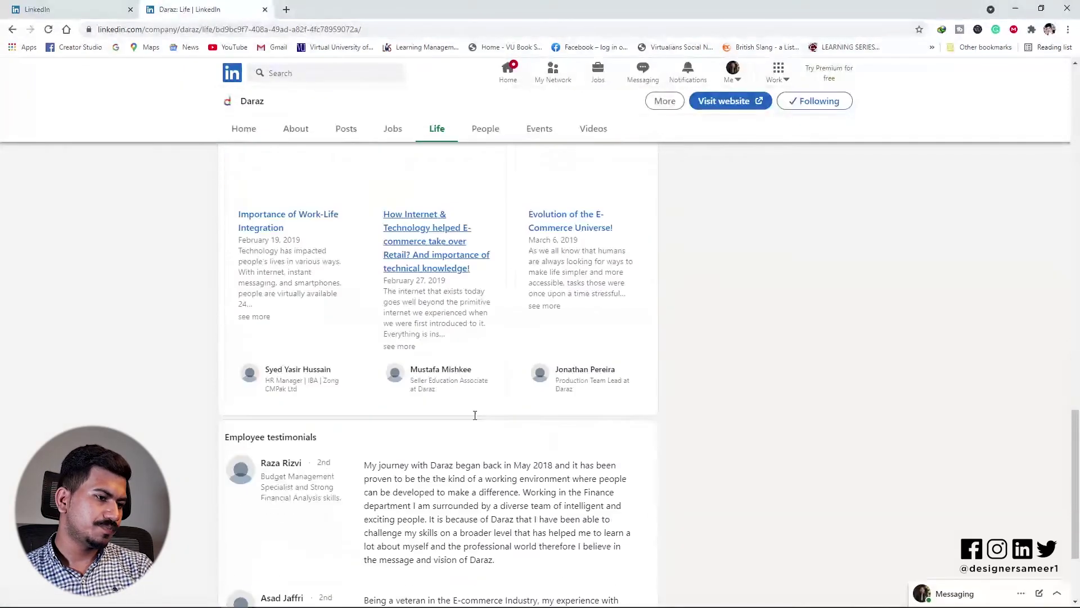
{"action": "scroll", "coordinate": [450, 502], "scroll_direction": "down", "scroll_amount": 3}
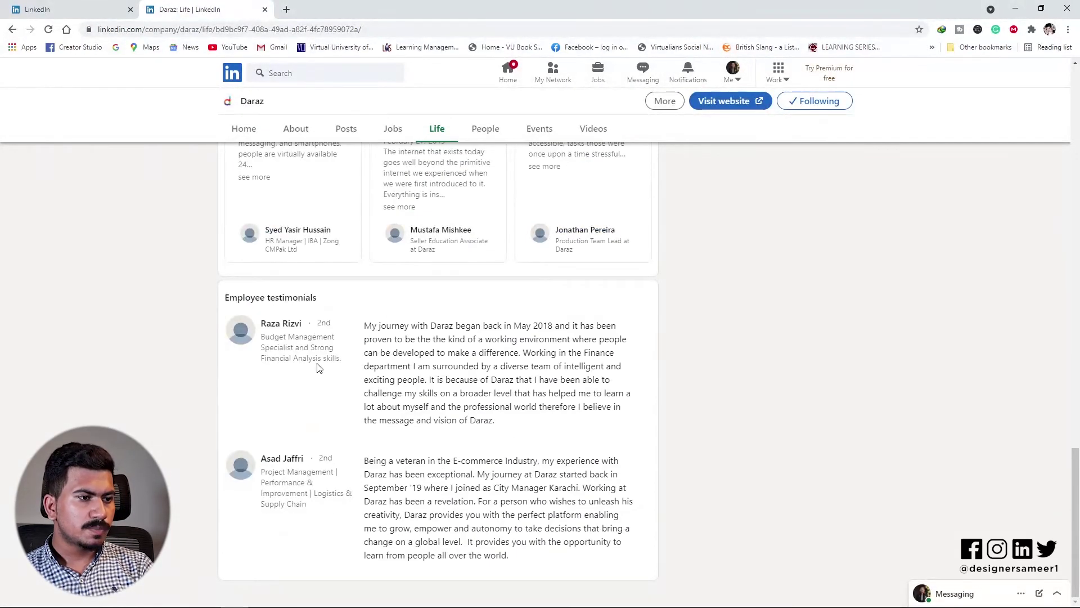
{"action": "scroll", "coordinate": [325, 387], "scroll_direction": "up", "scroll_amount": 12}
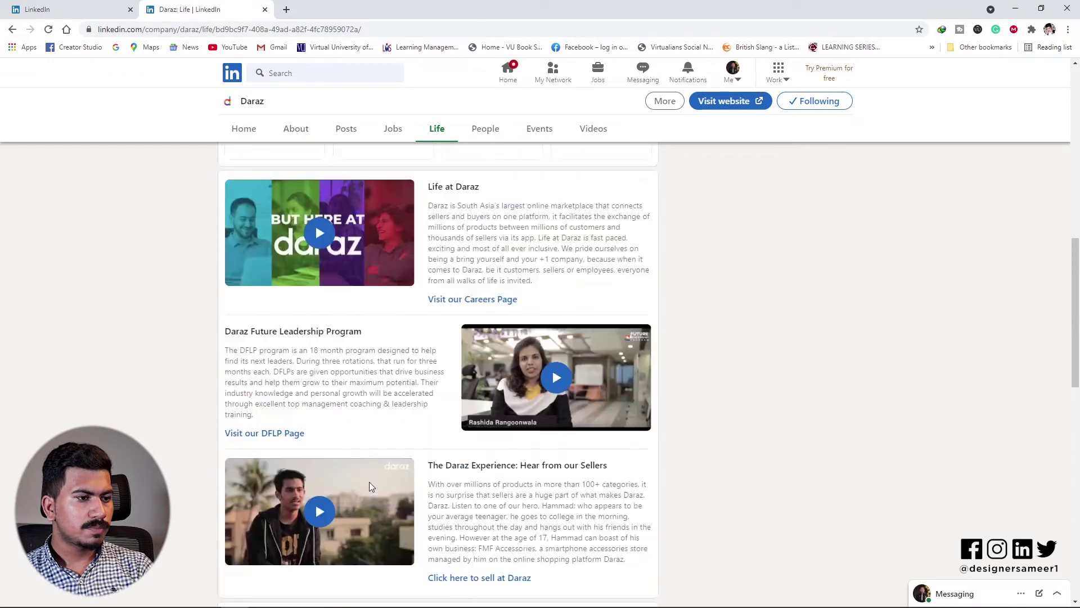
{"action": "scroll", "coordinate": [370, 485], "scroll_direction": "up", "scroll_amount": 8}
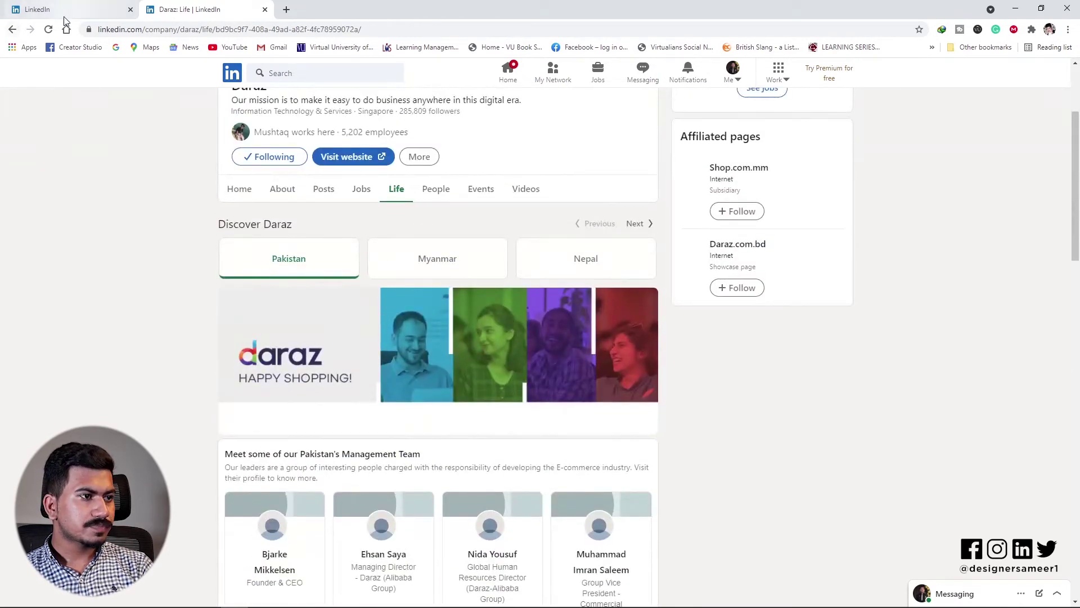
Return from the Daraz company page to the main Jobs page and its Recommended for you jobs
{"action": "left_click", "coordinate": [12, 29]}
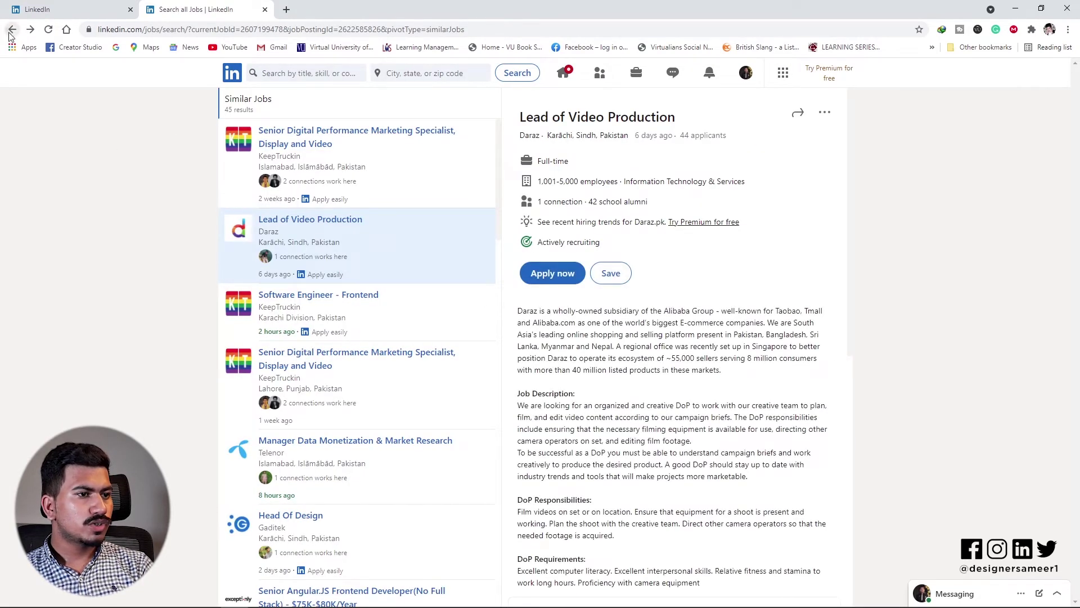
{"action": "left_click", "coordinate": [12, 31]}
{"action": "scroll", "coordinate": [508, 441], "scroll_direction": "down", "scroll_amount": 1}
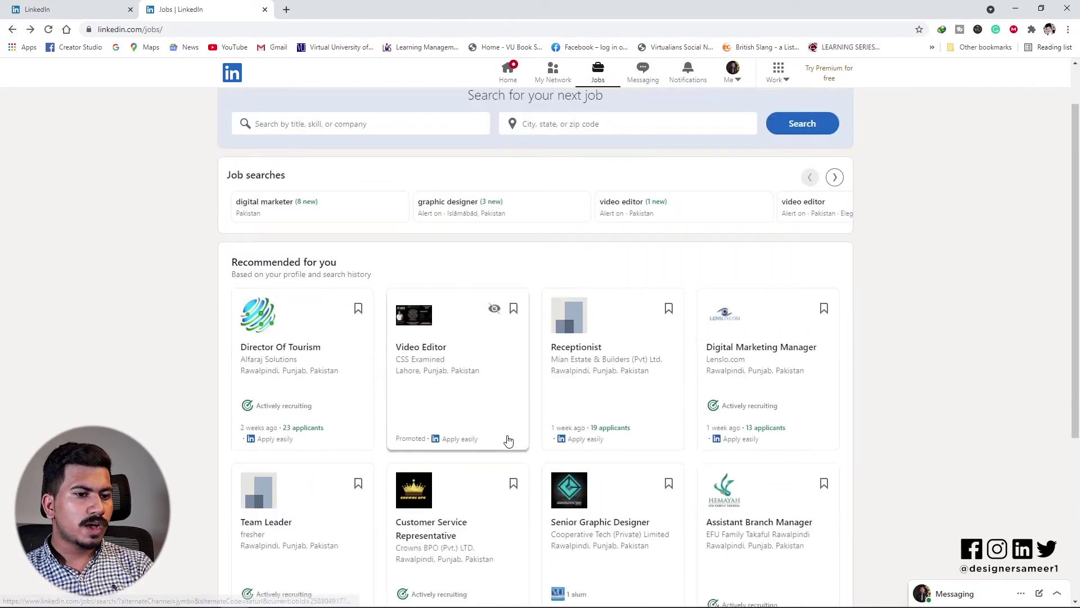
Search the job listings for Graphic Designer positions in Islāmābād, Pakistan
{"action": "scroll", "coordinate": [508, 441], "scroll_direction": "down", "scroll_amount": 4}
{"action": "scroll", "coordinate": [458, 375], "scroll_direction": "down", "scroll_amount": 1}
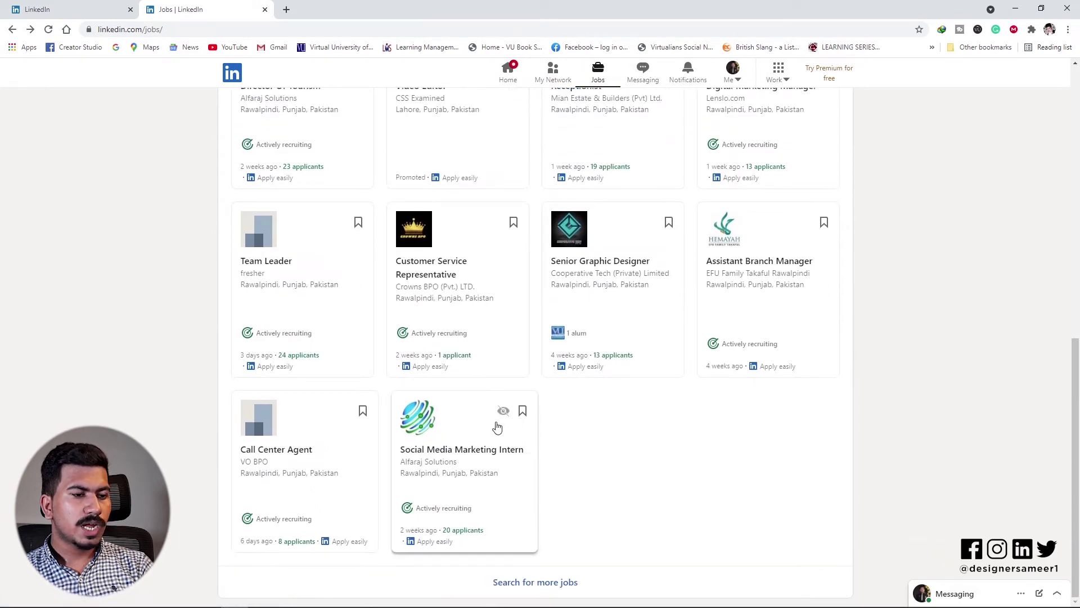
{"action": "scroll", "coordinate": [498, 428], "scroll_direction": "up", "scroll_amount": 10}
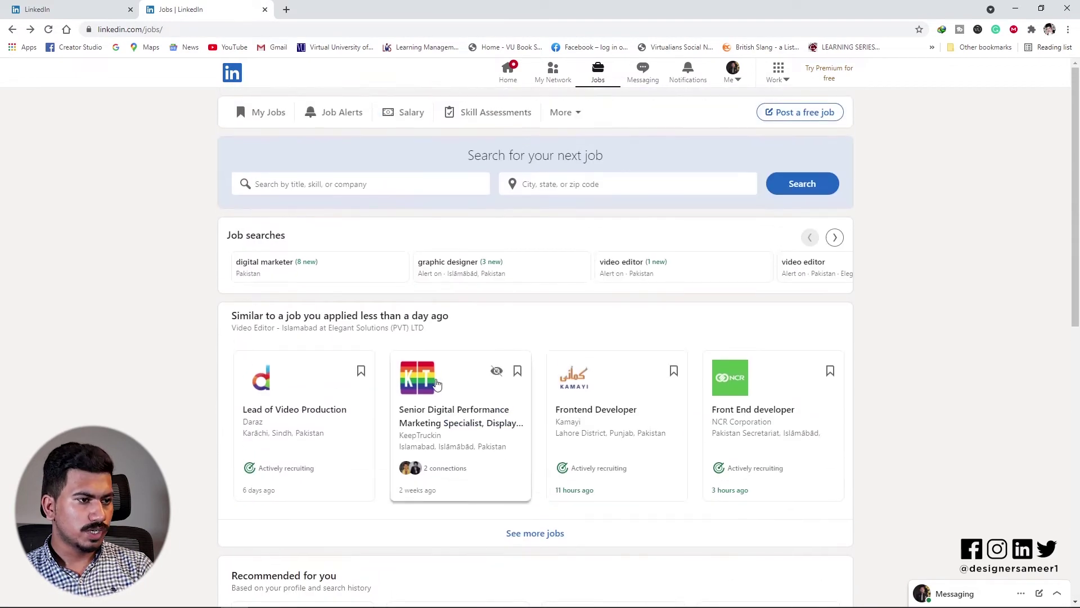
{"action": "left_click", "coordinate": [305, 184]}
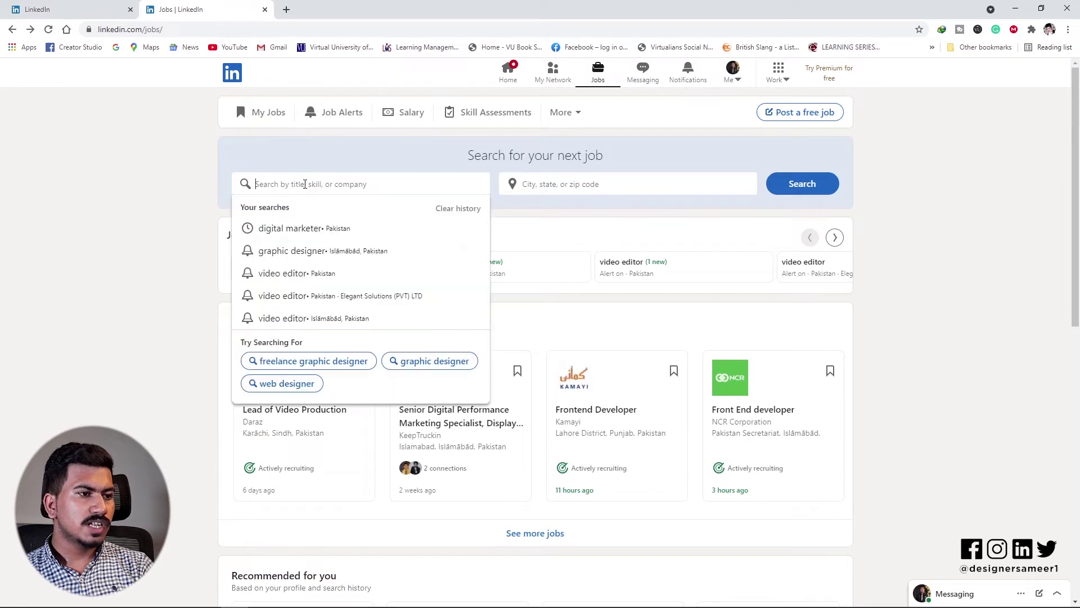
{"action": "type", "text": "Gra"}
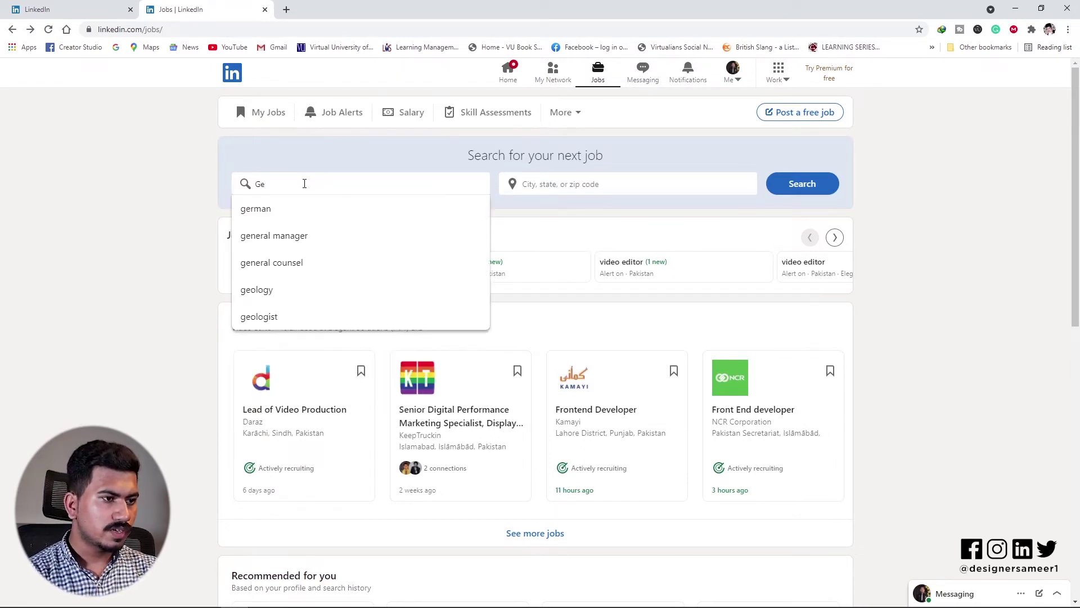
{"action": "type", "text": "phic "}
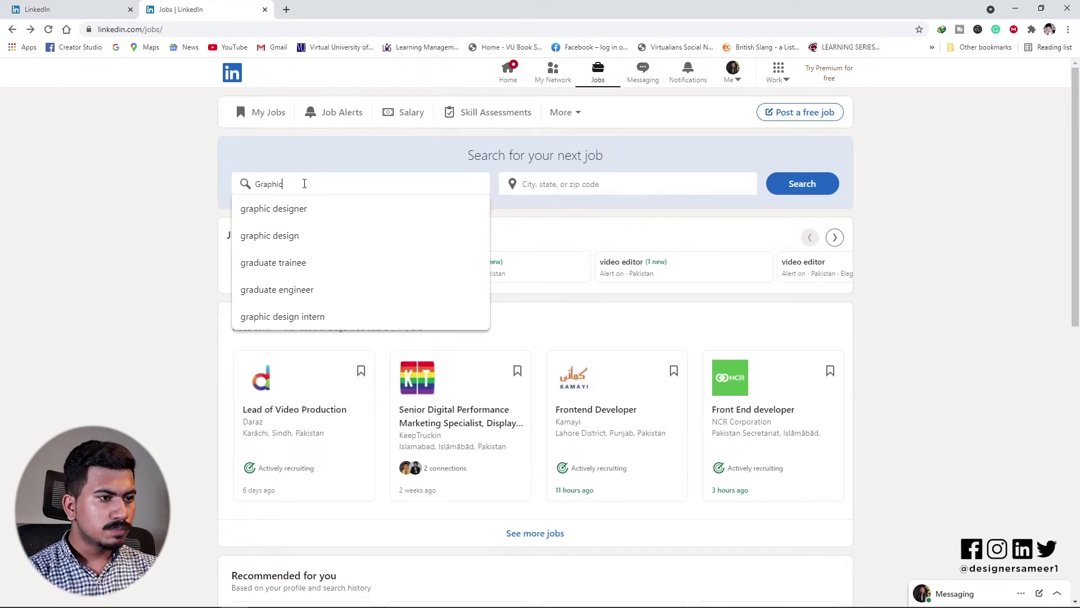
{"action": "type", "text": "Designer"}
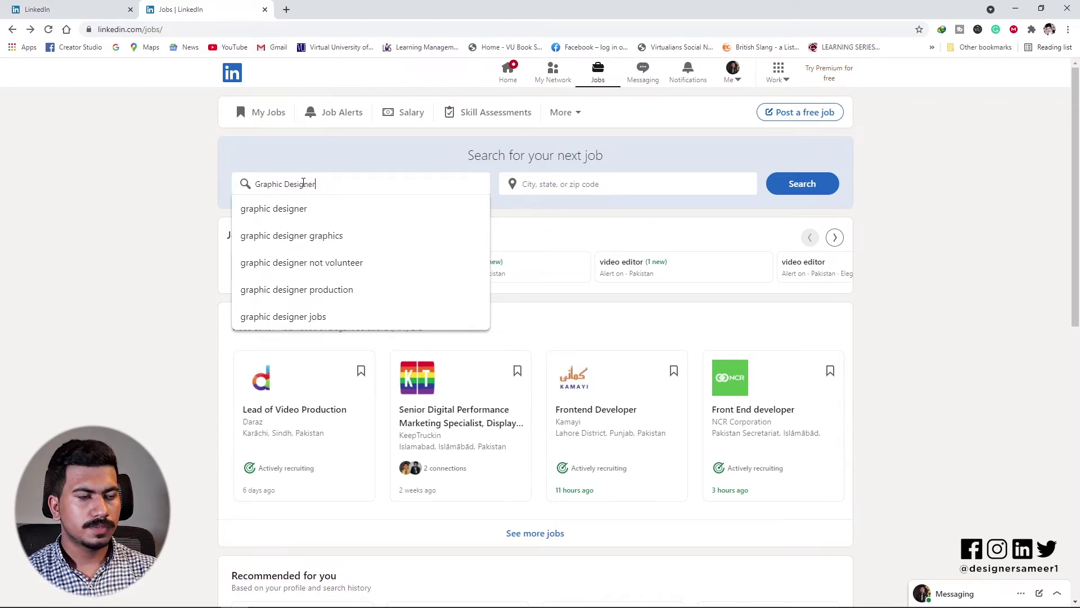
{"action": "left_click", "coordinate": [572, 188]}
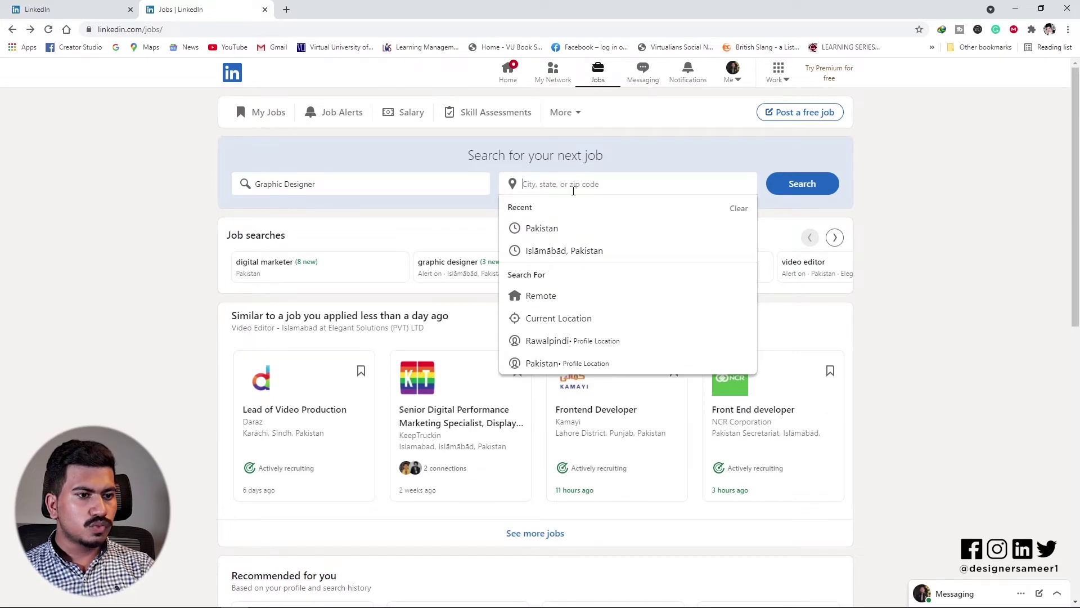
{"action": "left_click", "coordinate": [566, 251]}
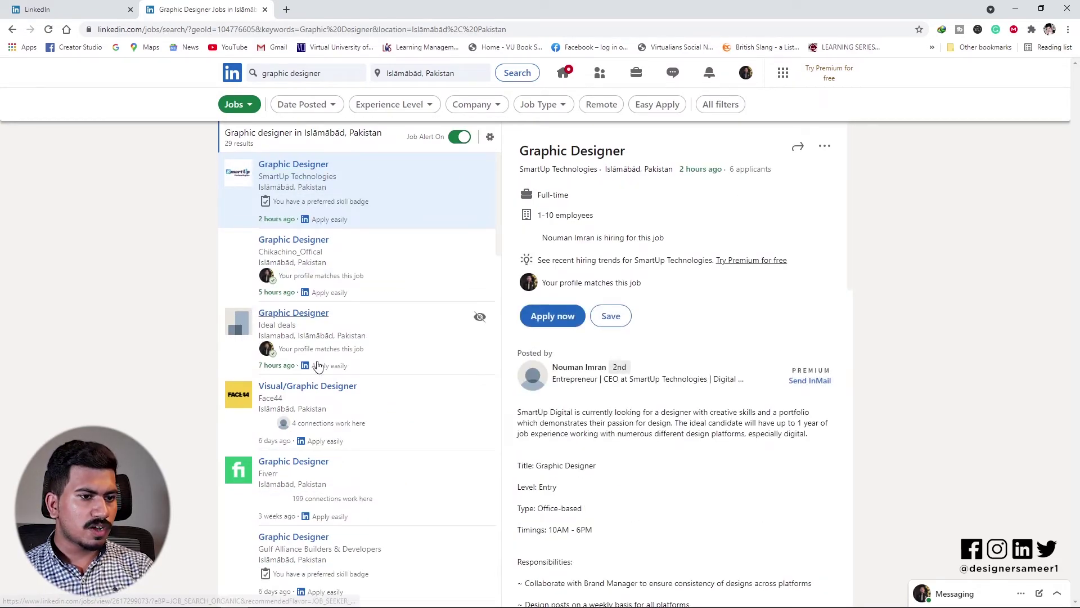
Read through the SmartUp Technologies Graphic Designer posting, including its responsibilities, qualifications and application instructions
{"action": "scroll", "coordinate": [559, 329], "scroll_direction": "down", "scroll_amount": 6}
{"action": "scroll", "coordinate": [559, 329], "scroll_direction": "up", "scroll_amount": 2}
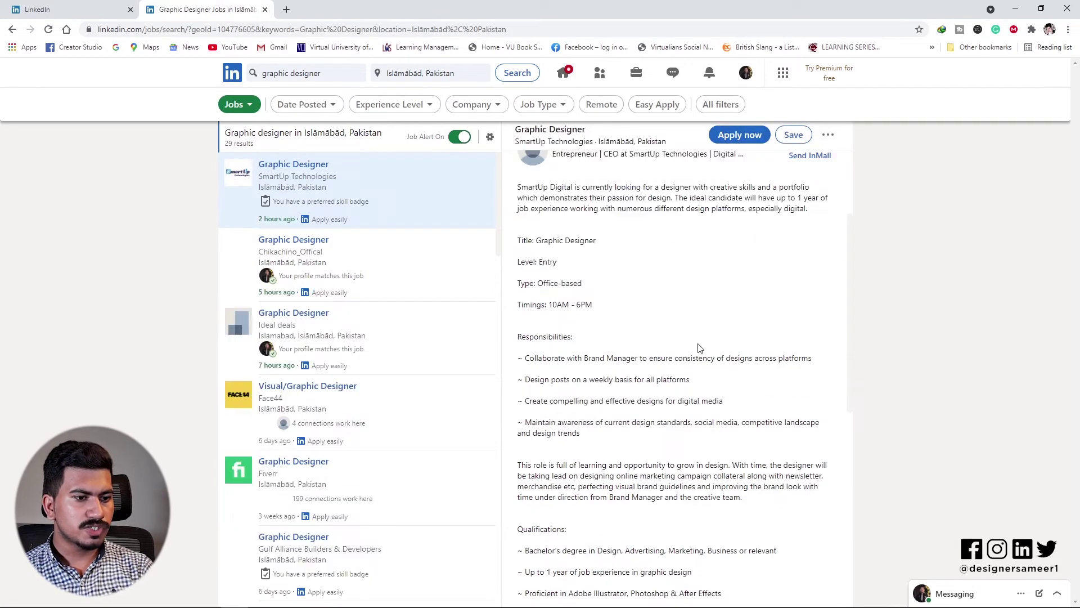
{"action": "scroll", "coordinate": [636, 460], "scroll_direction": "down", "scroll_amount": 5}
{"action": "scroll", "coordinate": [636, 460], "scroll_direction": "down", "scroll_amount": 2}
{"action": "scroll", "coordinate": [636, 460], "scroll_direction": "up", "scroll_amount": 8}
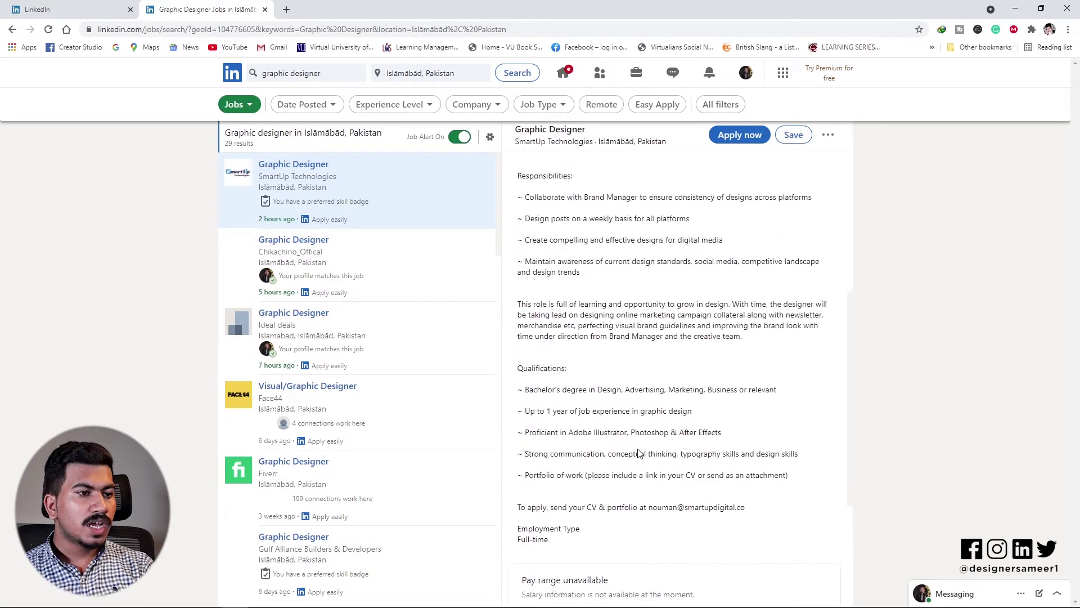
{"action": "scroll", "coordinate": [627, 458], "scroll_direction": "up", "scroll_amount": 2}
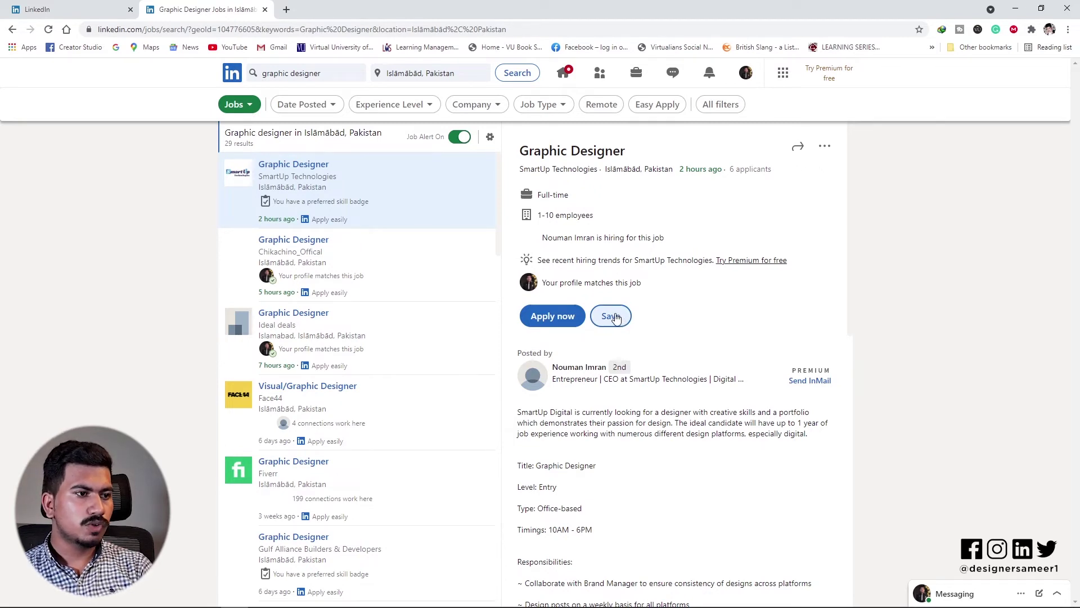
Switch the job alert for this search off and back on, and check the posting's number of applicants
{"action": "left_click", "coordinate": [459, 139]}
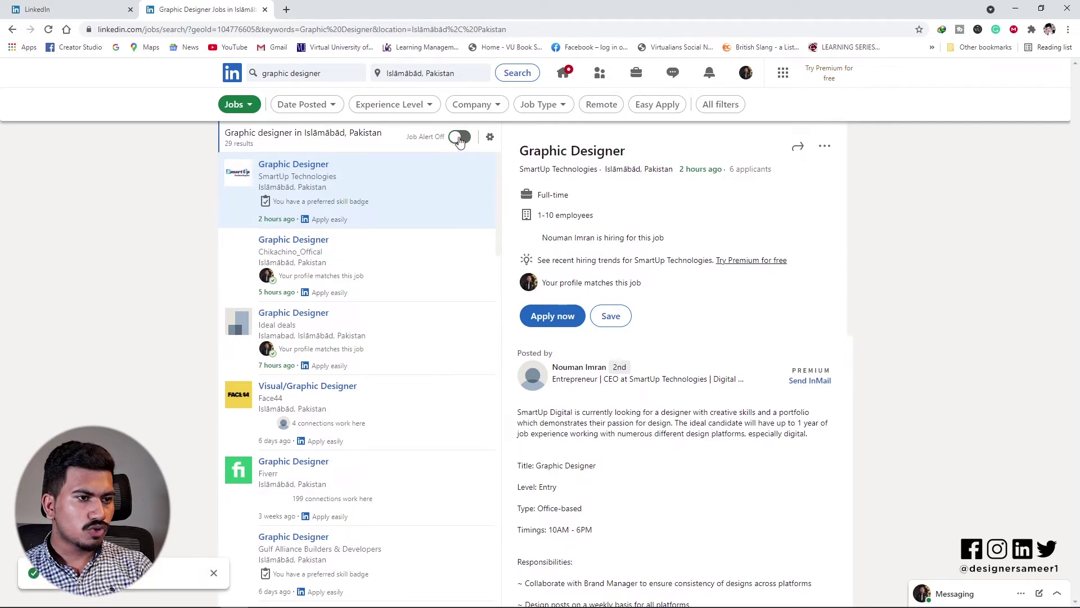
{"action": "left_click", "coordinate": [460, 140]}
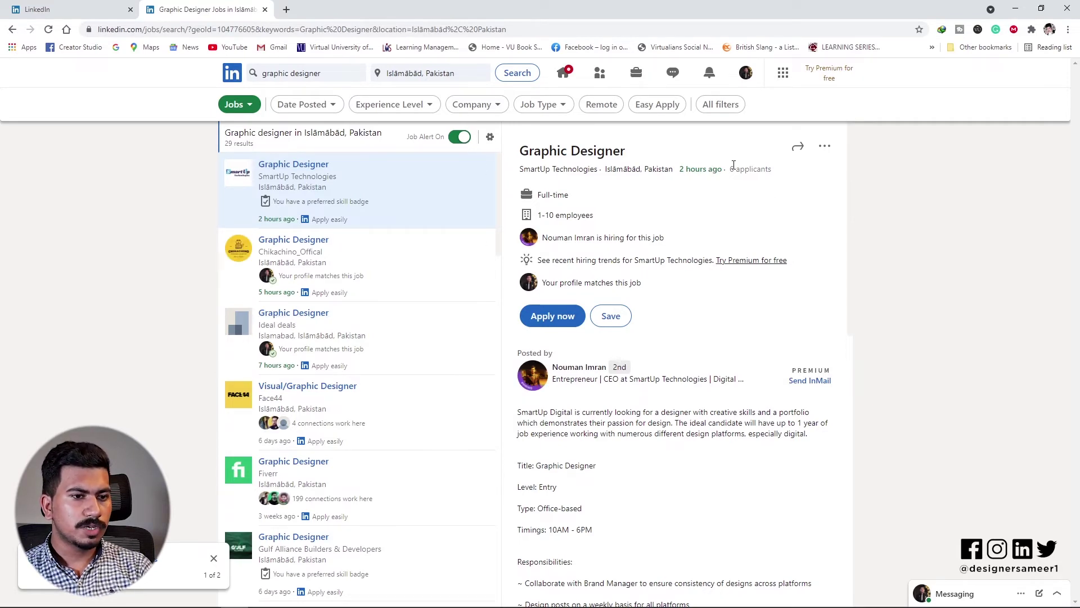
{"action": "left_click_drag", "start_coordinate": [730, 169], "coordinate": [772, 170]}
{"action": "left_click", "coordinate": [771, 224]}
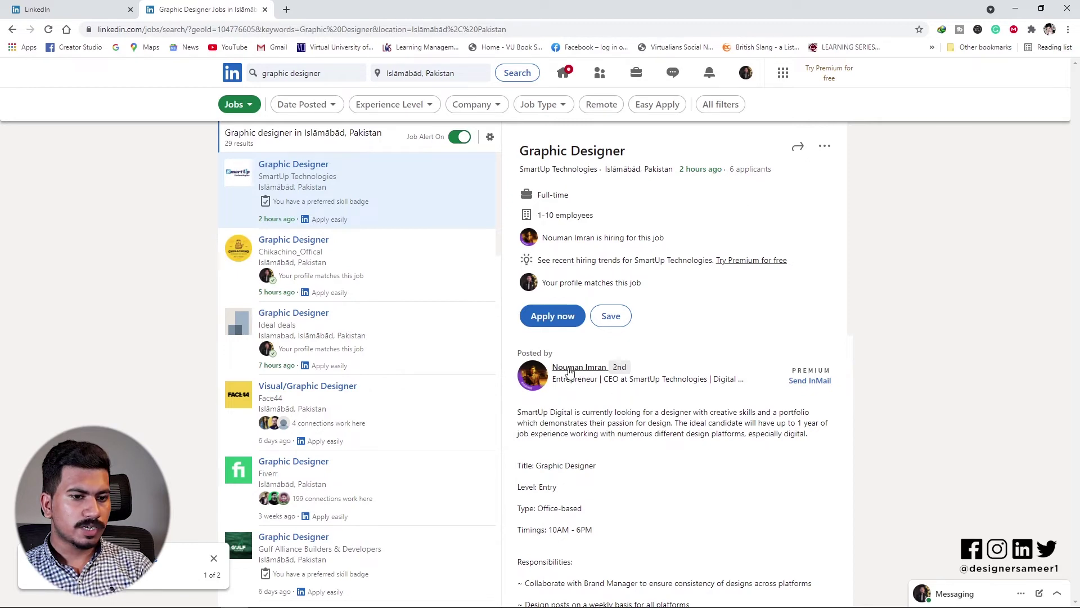
Start an application to SmartUp Technologies and remove the attached resume from the form
{"action": "left_click", "coordinate": [554, 319]}
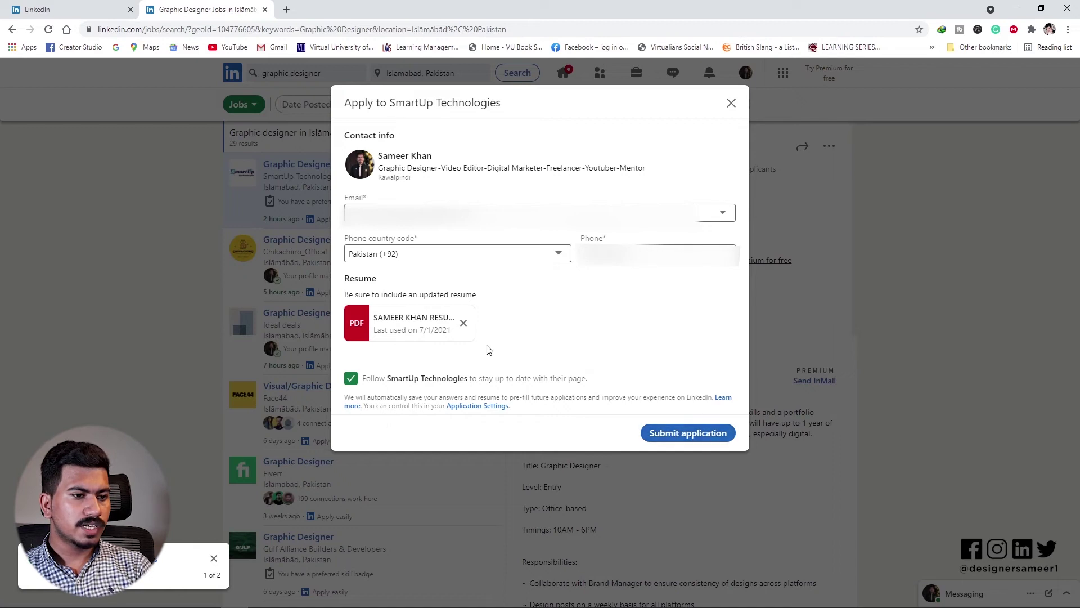
{"action": "left_click", "coordinate": [464, 323]}
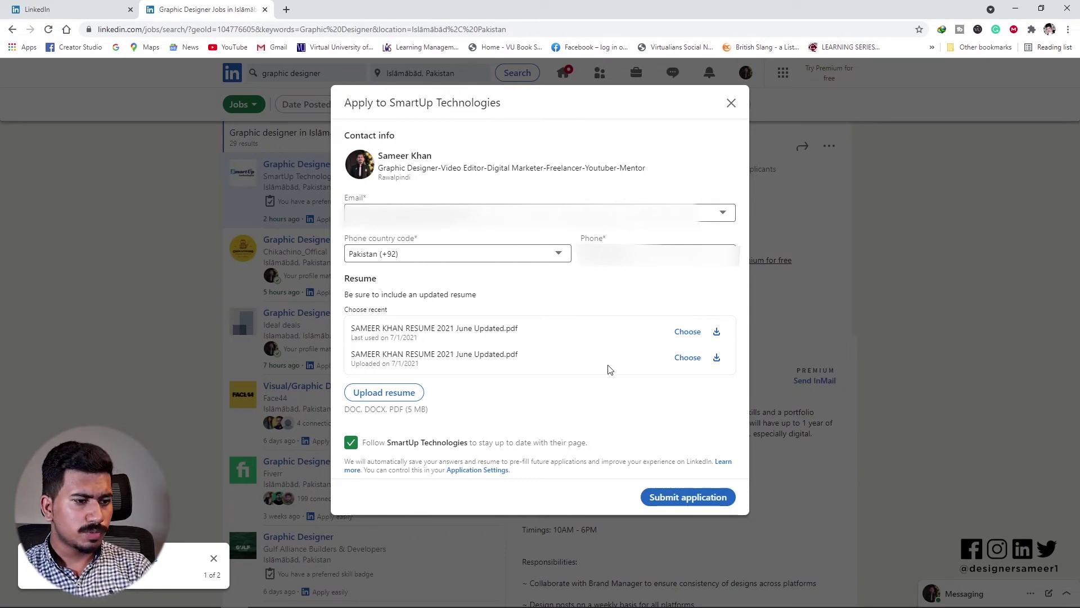
Examine the resume upload option and its accepted file formats without choosing a file
{"action": "left_click", "coordinate": [383, 393]}
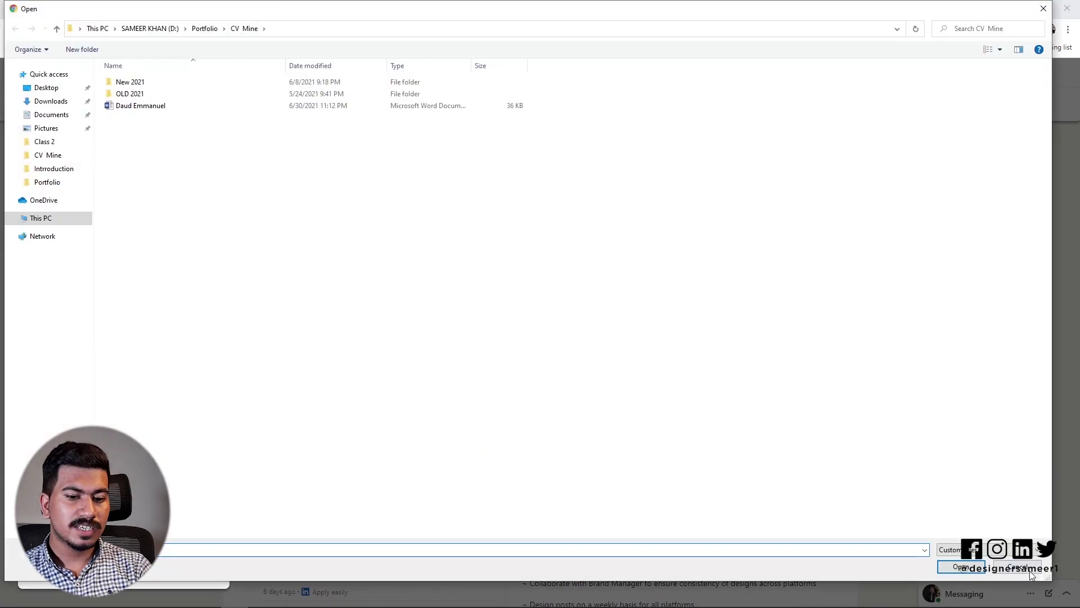
{"action": "left_click", "coordinate": [1030, 569]}
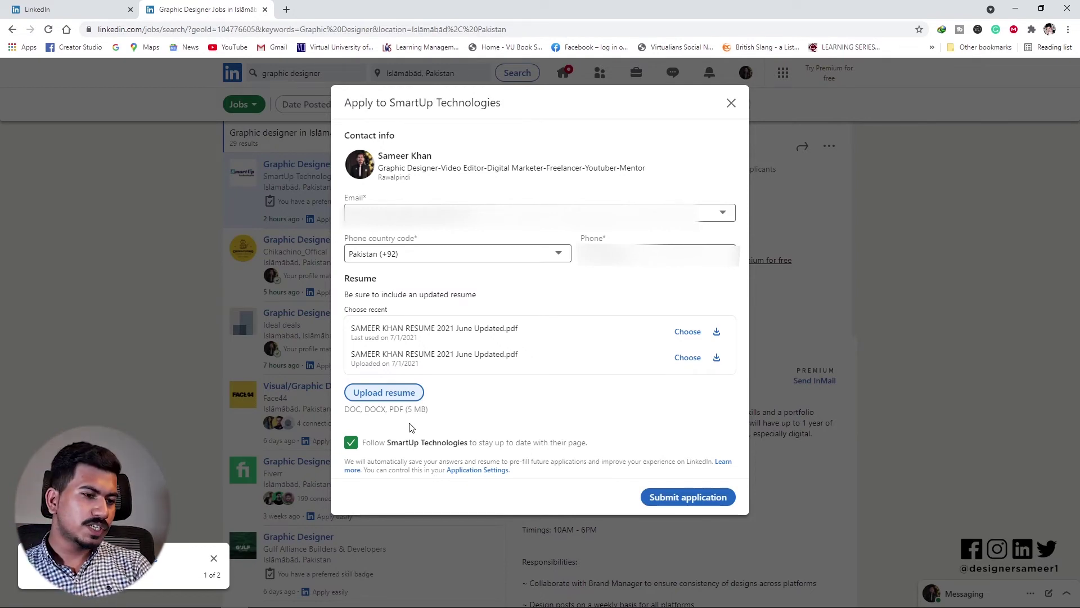
{"action": "left_click_drag", "start_coordinate": [428, 409], "coordinate": [375, 422]}
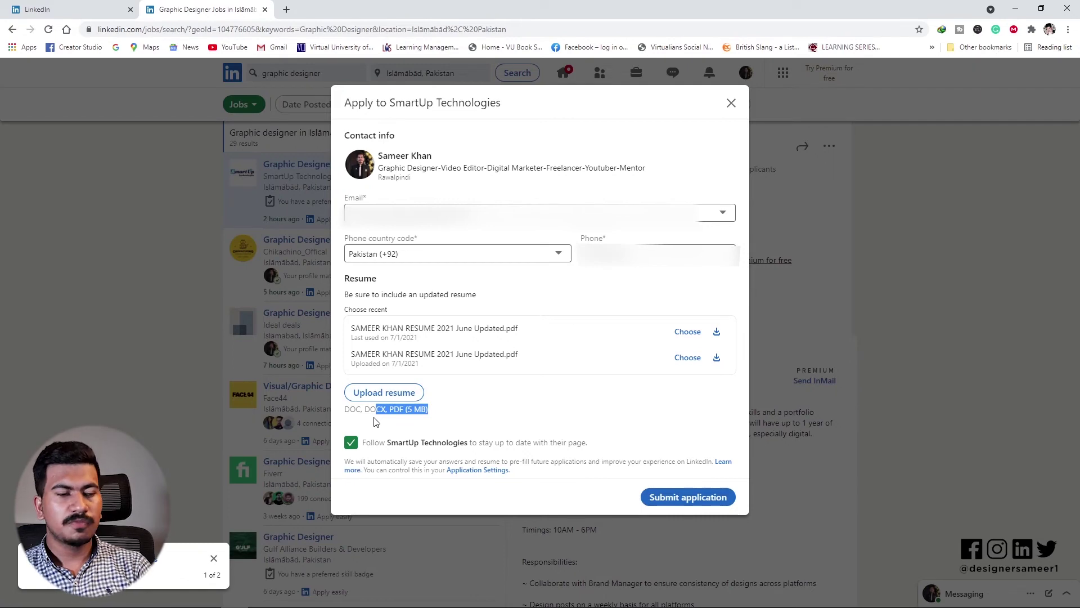
{"action": "left_click", "coordinate": [397, 394]}
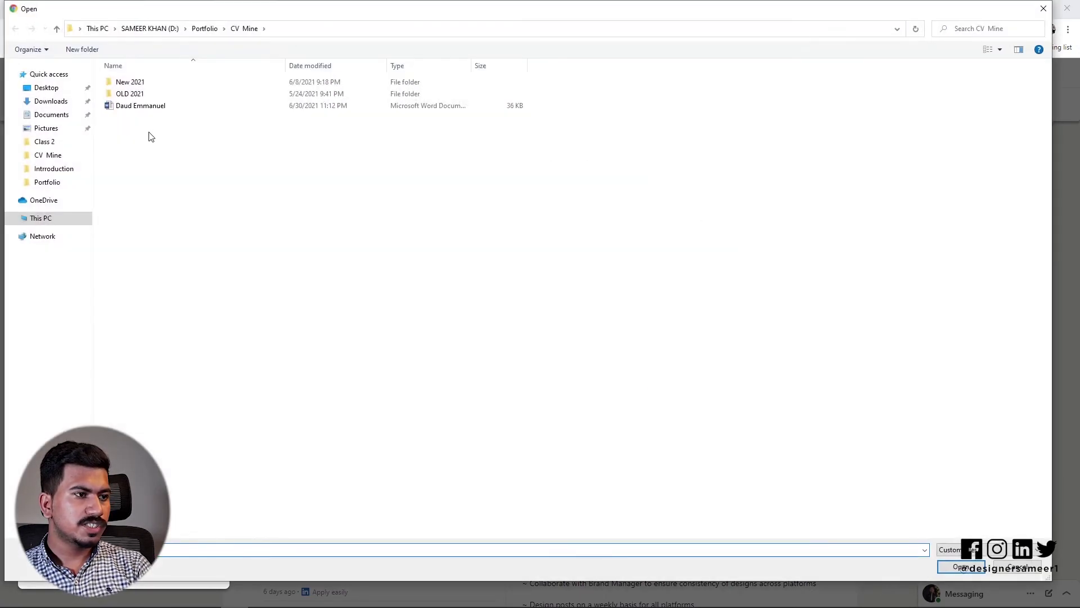
{"action": "left_click", "coordinate": [1018, 567]}
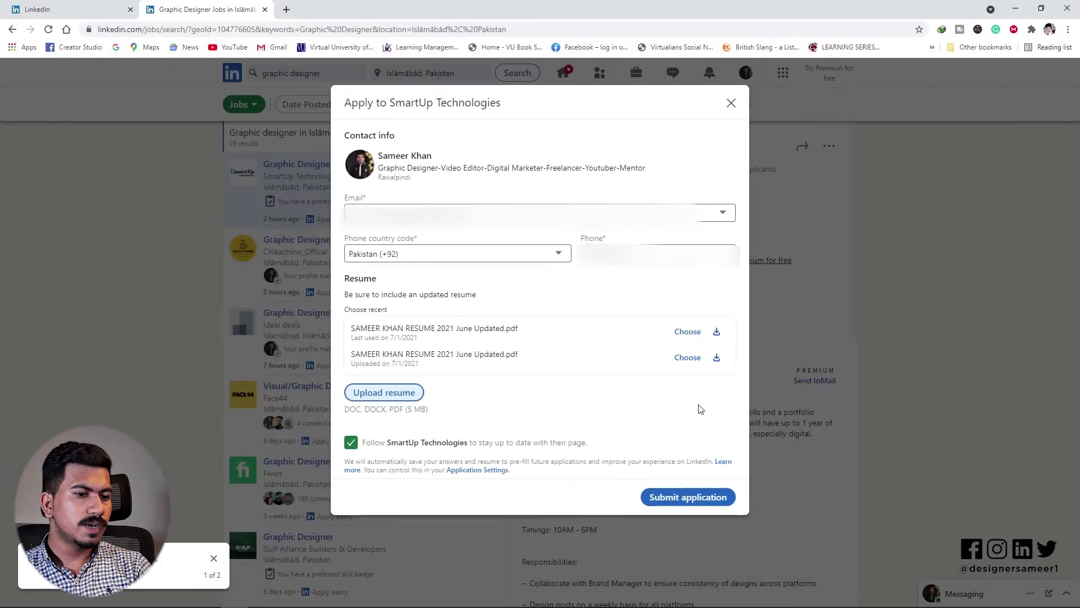
Discard the SmartUp Technologies application and return to the main Jobs page
{"action": "left_click", "coordinate": [728, 104]}
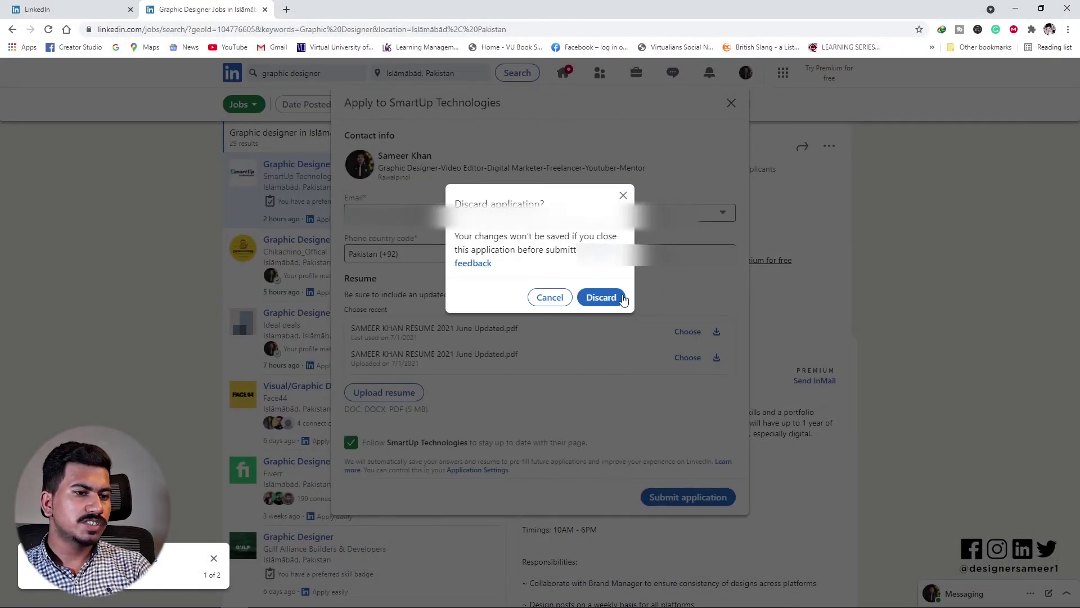
{"action": "left_click", "coordinate": [601, 297]}
{"action": "left_click", "coordinate": [11, 30]}
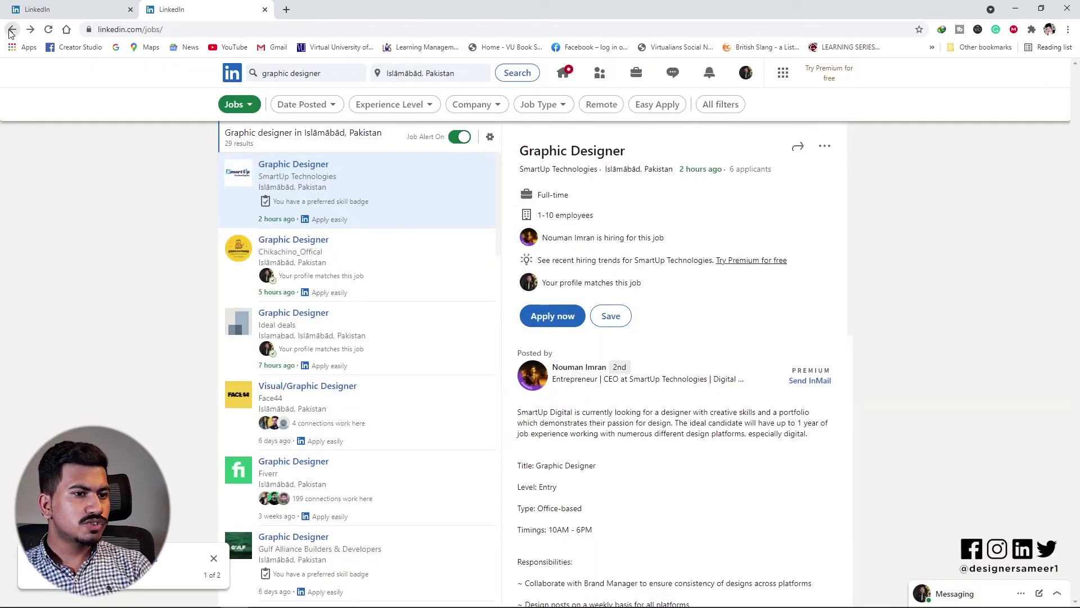
Look over the recommended jobs and review the list of job alerts, including the Job recommendations setting
{"action": "scroll", "coordinate": [374, 337], "scroll_direction": "down", "scroll_amount": 3}
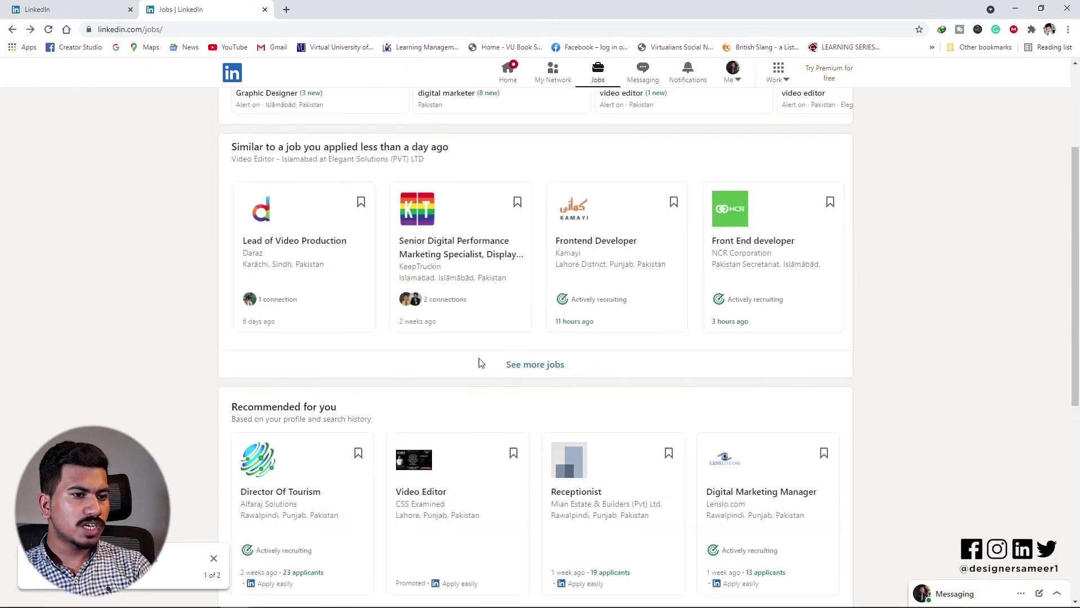
{"action": "scroll", "coordinate": [509, 363], "scroll_direction": "down", "scroll_amount": 7}
{"action": "scroll", "coordinate": [510, 365], "scroll_direction": "up", "scroll_amount": 10}
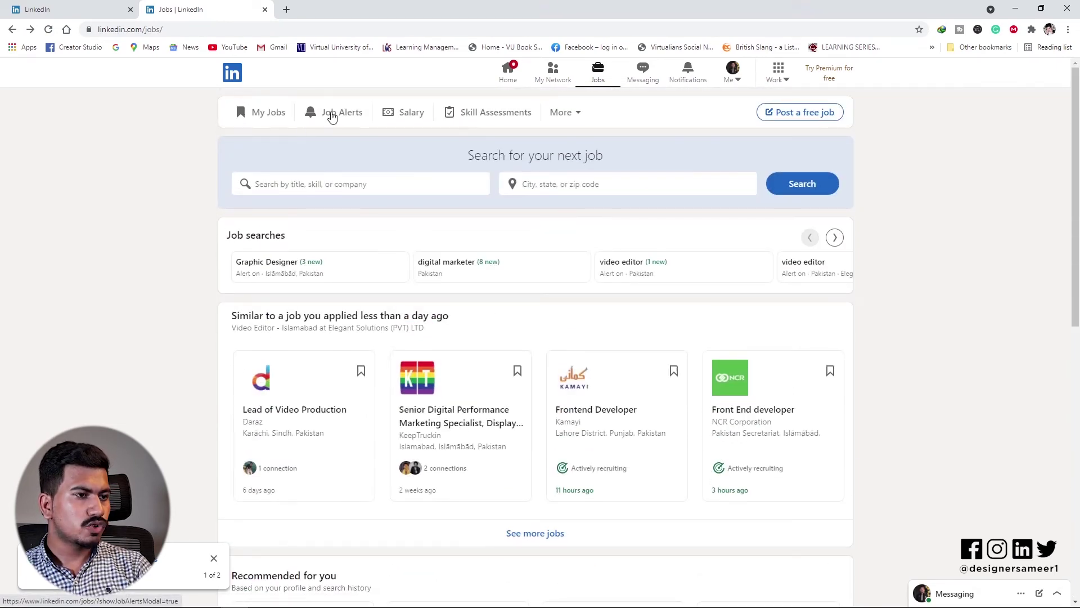
{"action": "left_click", "coordinate": [332, 116]}
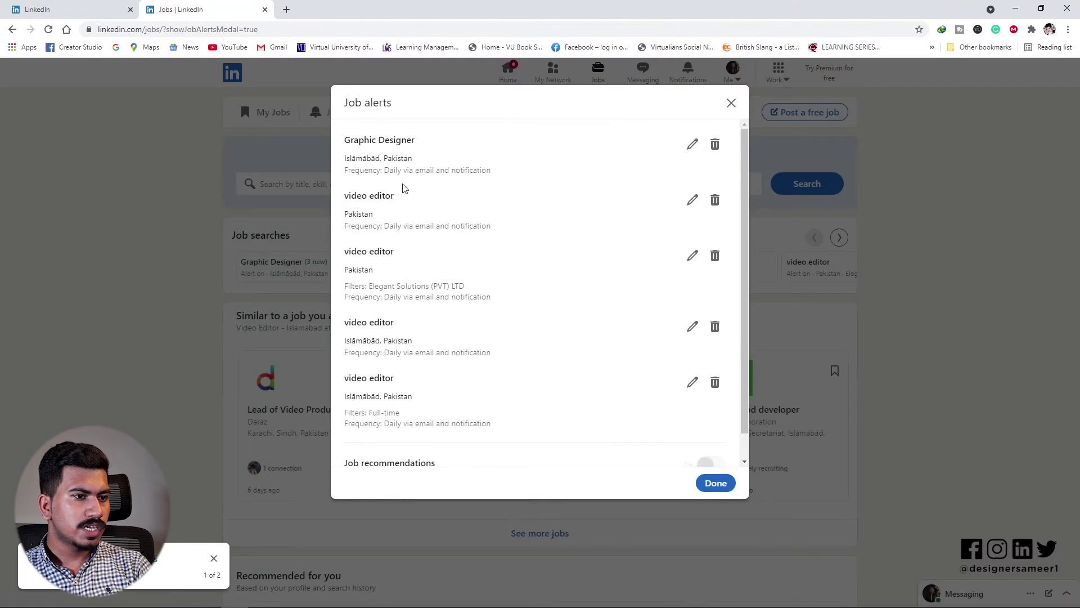
{"action": "scroll", "coordinate": [419, 169], "scroll_direction": "down", "scroll_amount": 2}
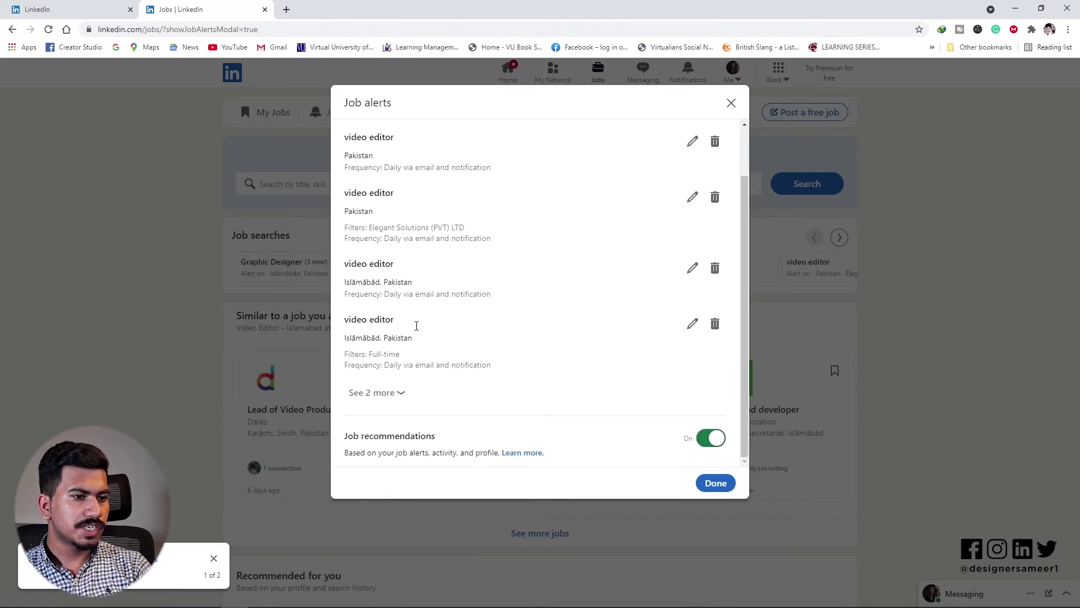
{"action": "scroll", "coordinate": [645, 445], "scroll_direction": "up", "scroll_amount": 2}
{"action": "left_click", "coordinate": [851, 399]}
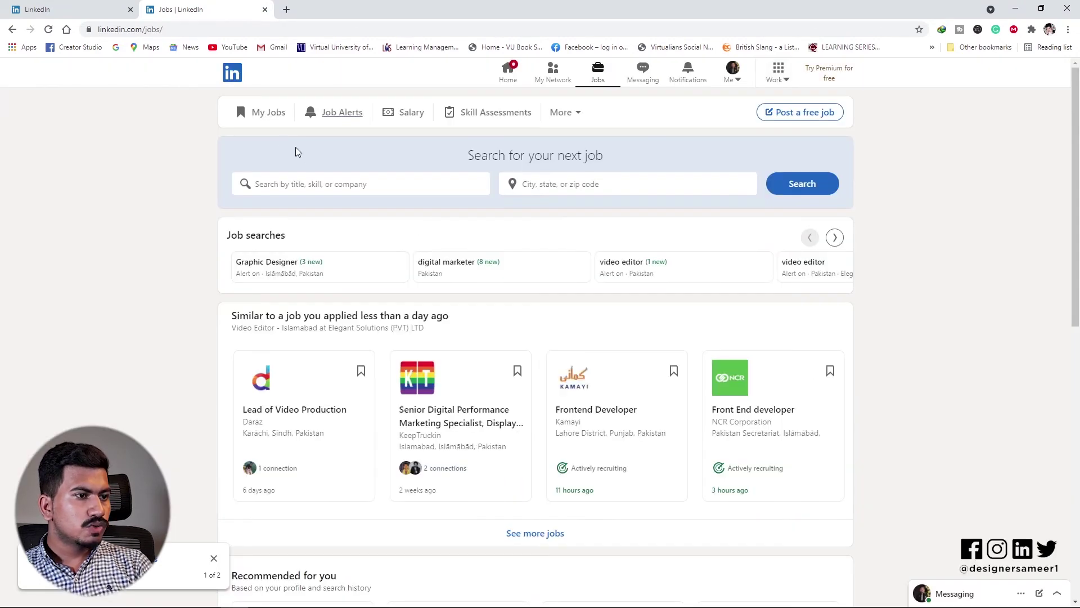
Check the saved jobs under My Jobs, and return to the Jobs page to browse its recommendations
{"action": "left_click", "coordinate": [265, 114]}
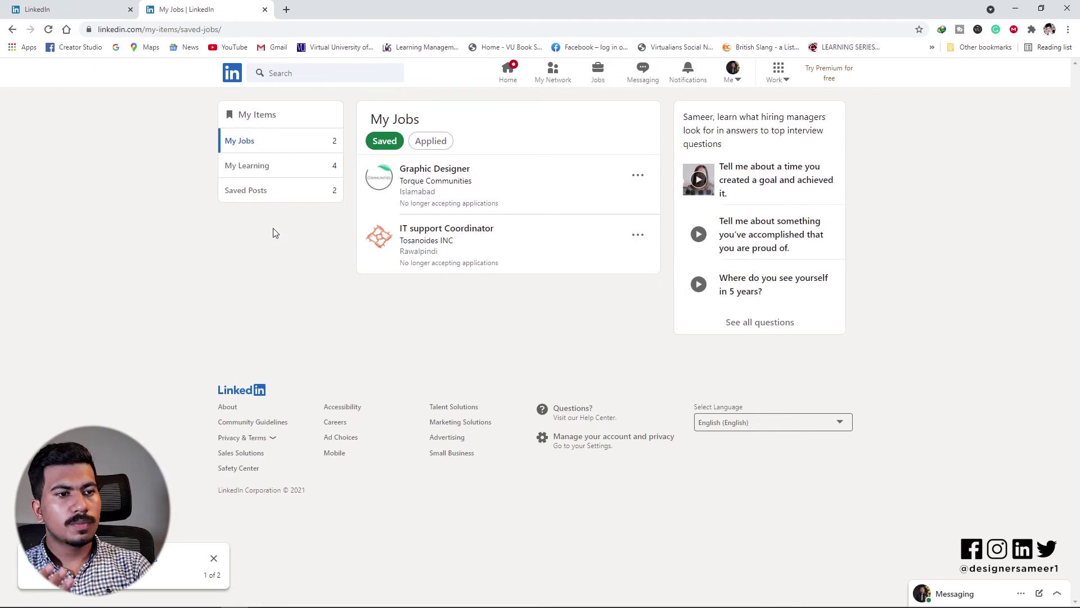
{"action": "key", "text": "alt+Left"}
{"action": "scroll", "coordinate": [480, 296], "scroll_direction": "down", "scroll_amount": 4}
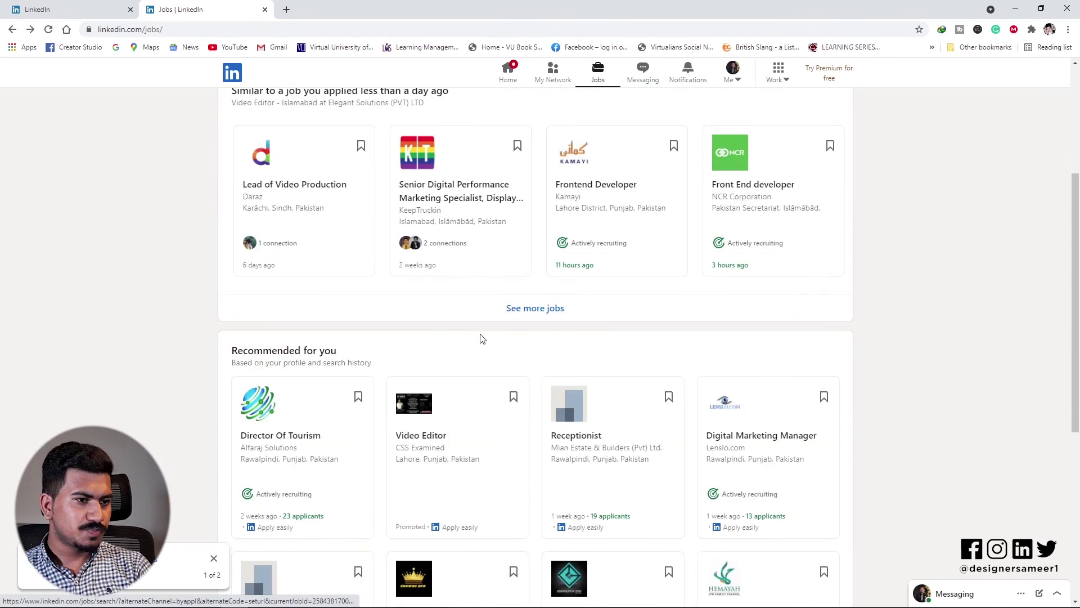
{"action": "scroll", "coordinate": [711, 414], "scroll_direction": "down", "scroll_amount": 6}
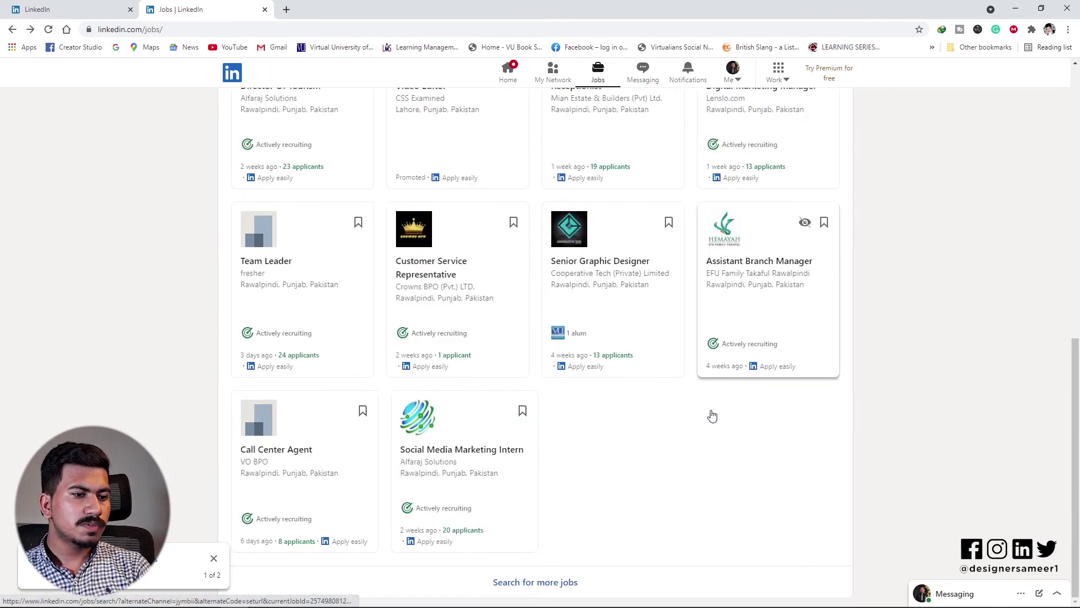
{"action": "scroll", "coordinate": [670, 473], "scroll_direction": "up", "scroll_amount": 7}
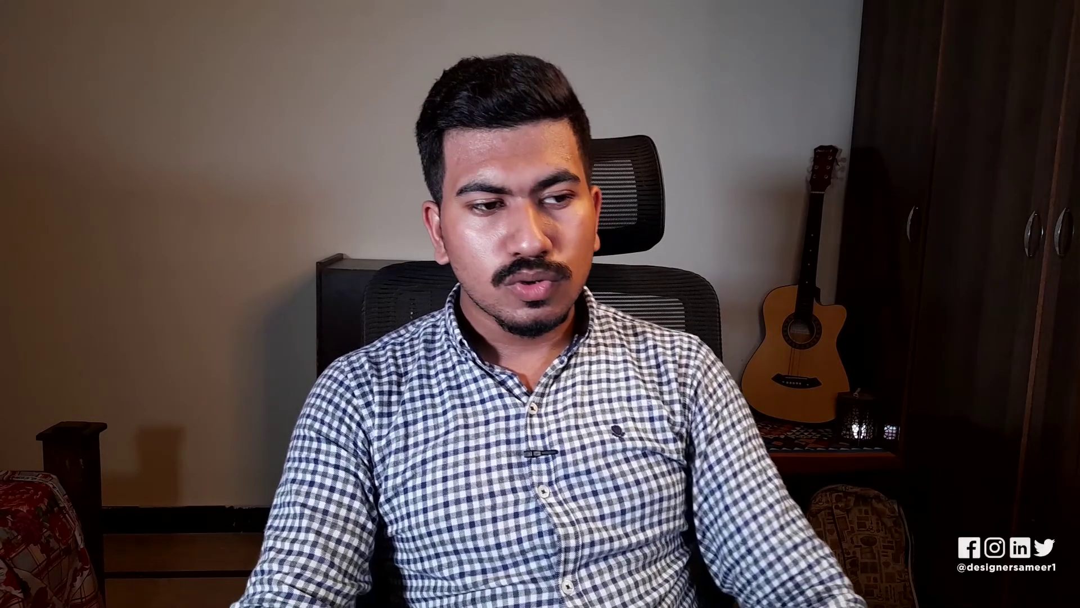